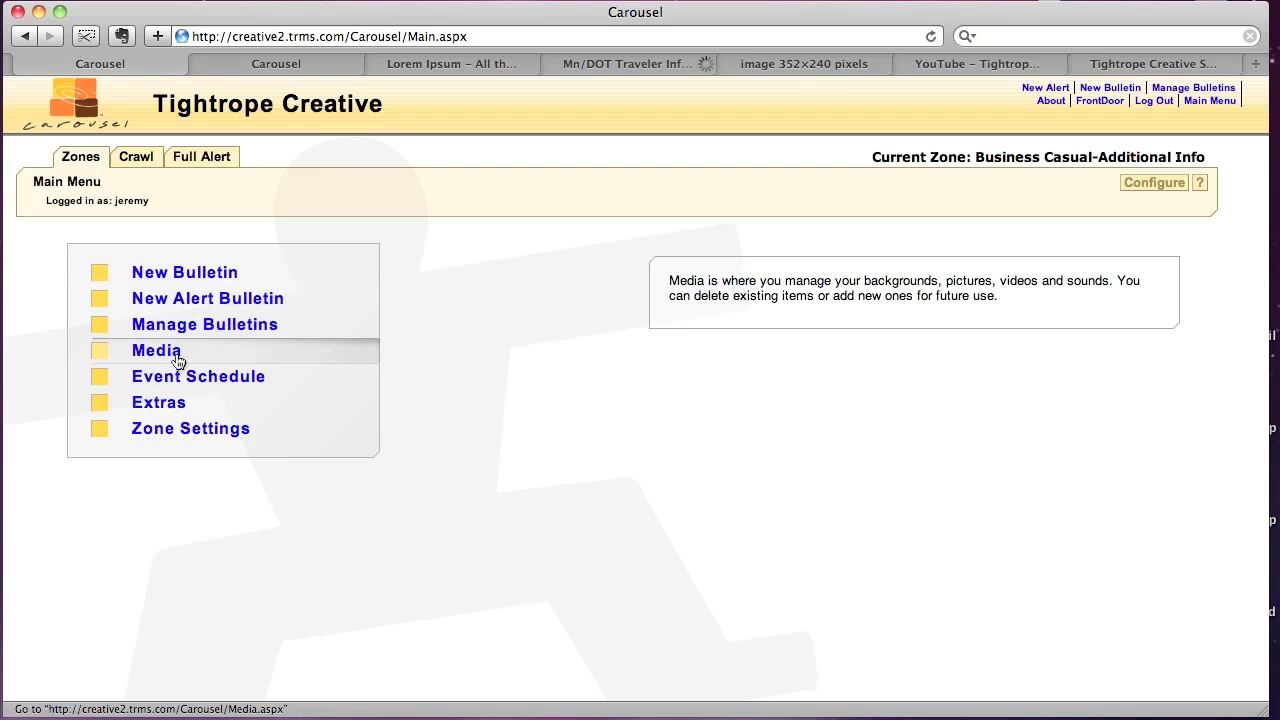
# Step: Open the media section and look through the personal media page, the zone media page and the zone's backgrounds
pyautogui.click(177, 358)
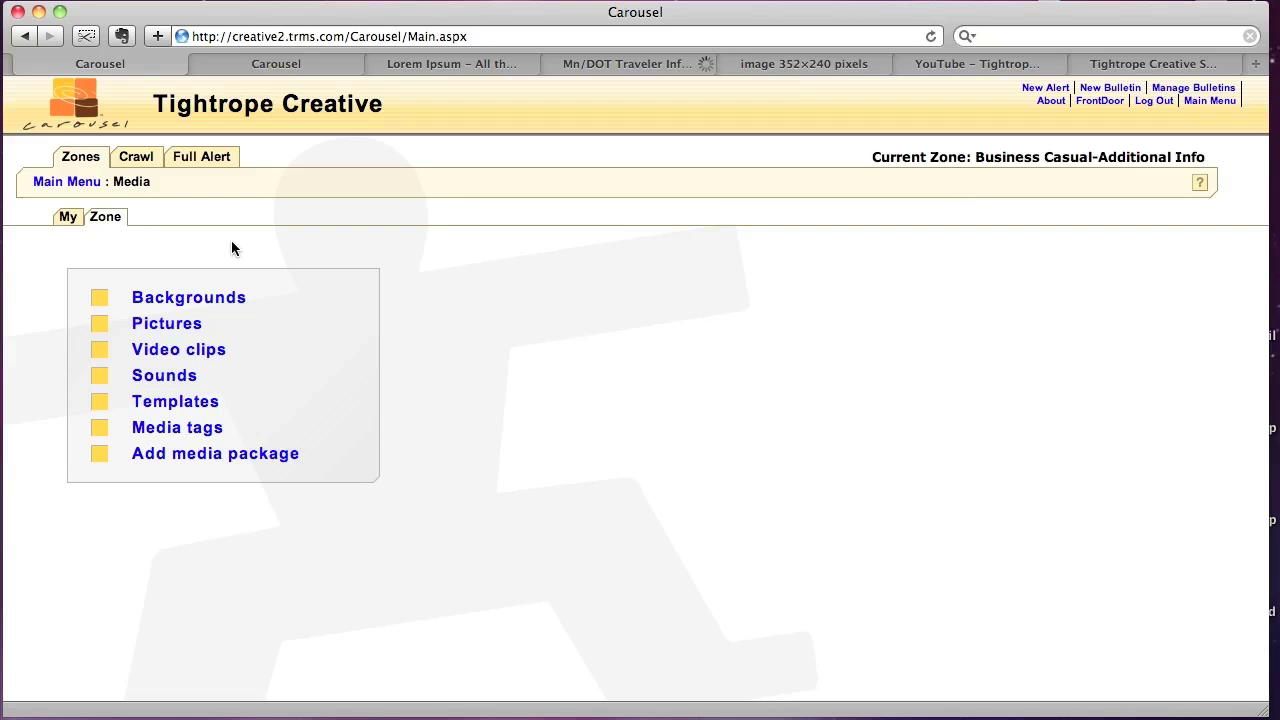
pyautogui.click(68, 222)
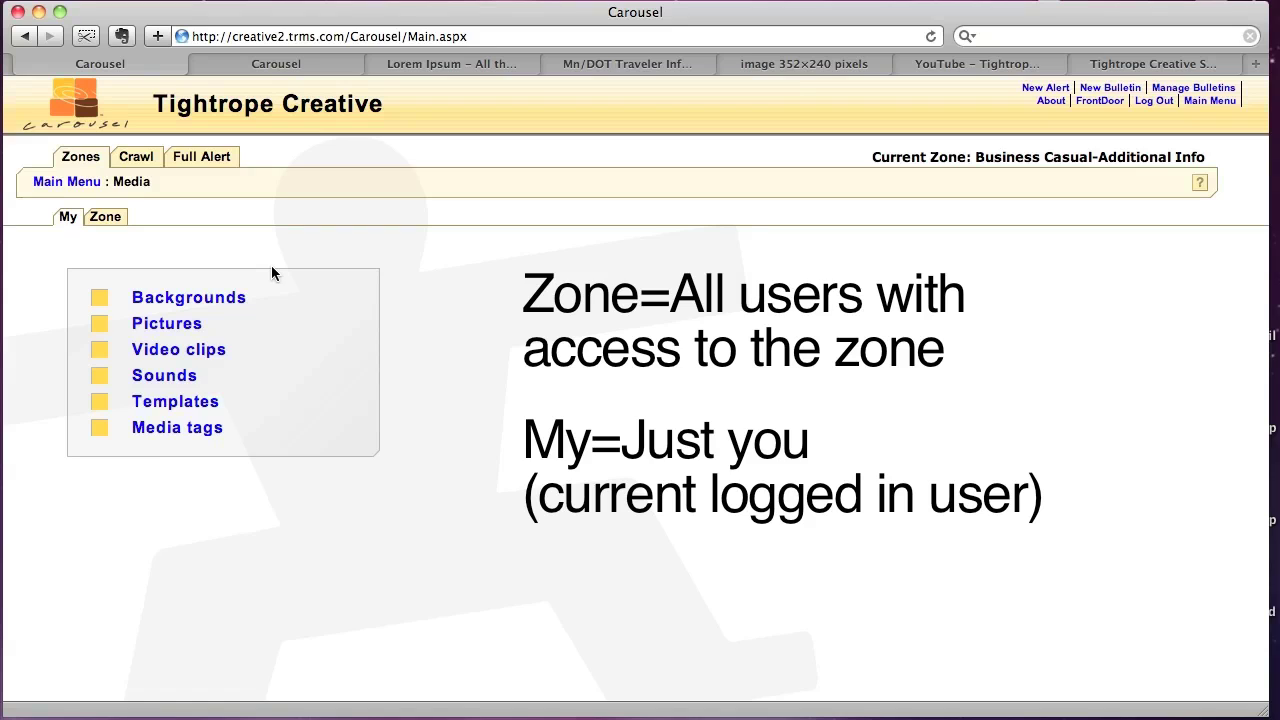
pyautogui.click(106, 220)
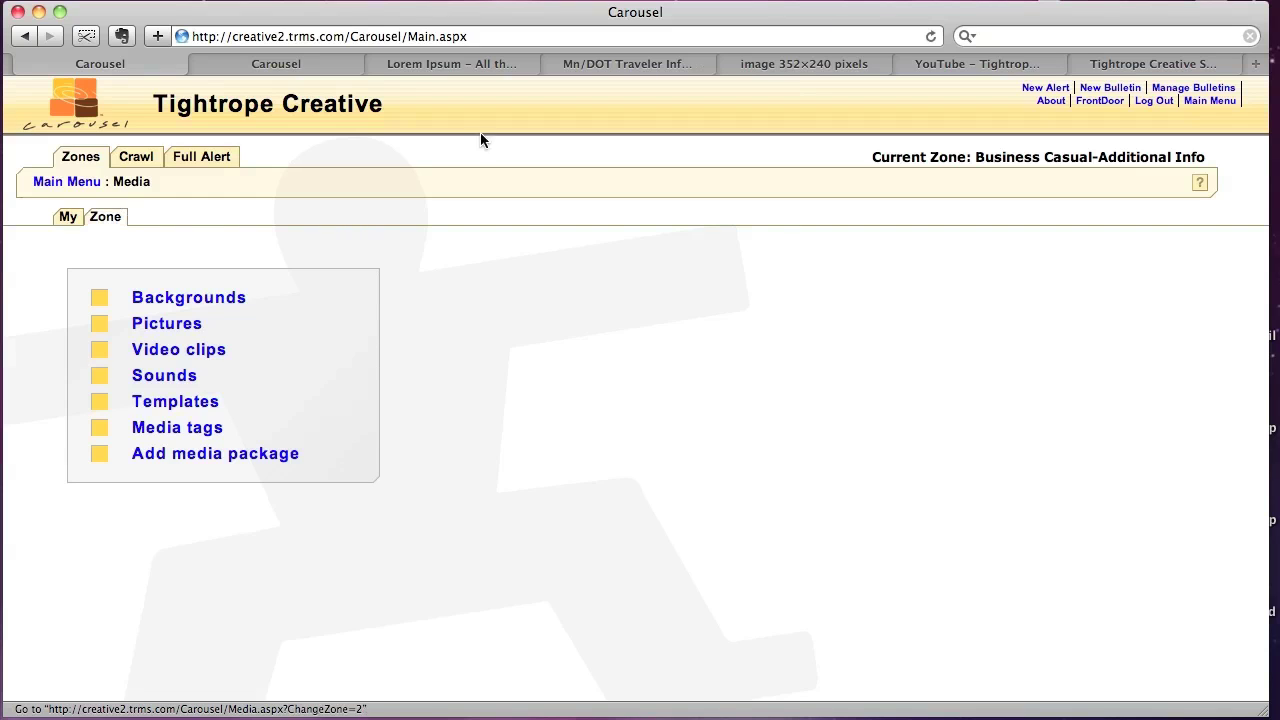
pyautogui.click(229, 302)
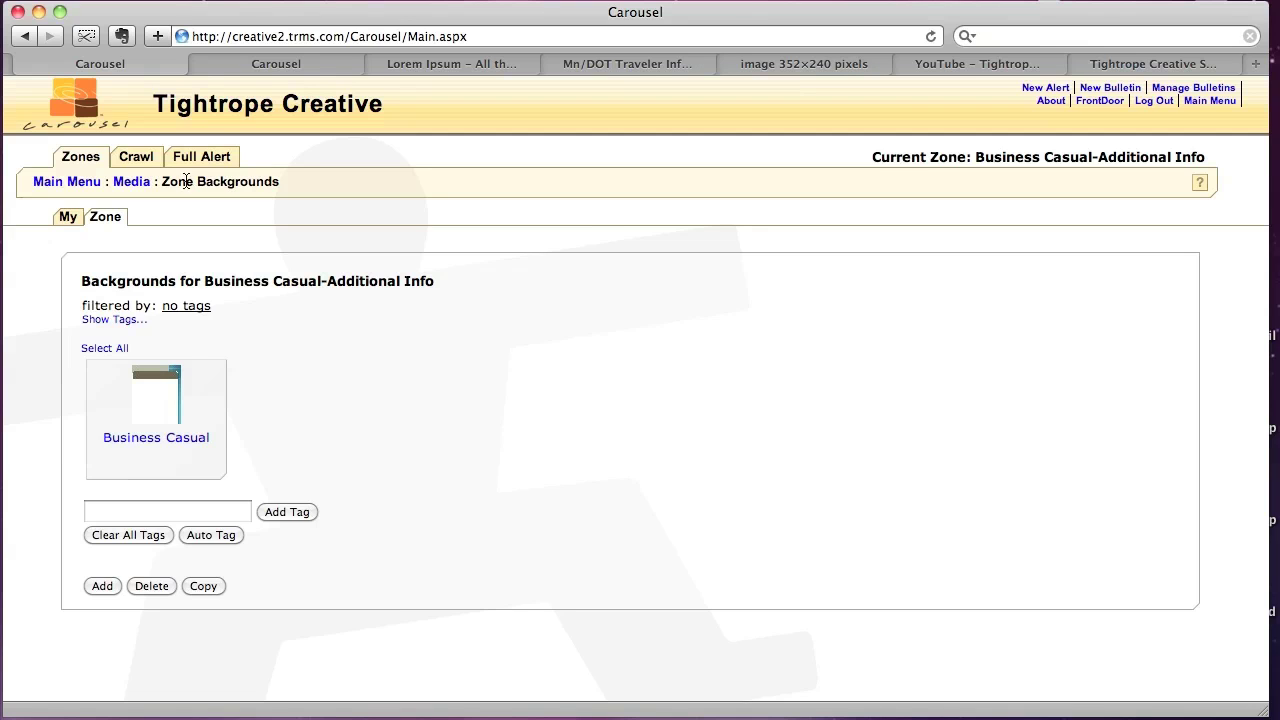
pyautogui.click(131, 182)
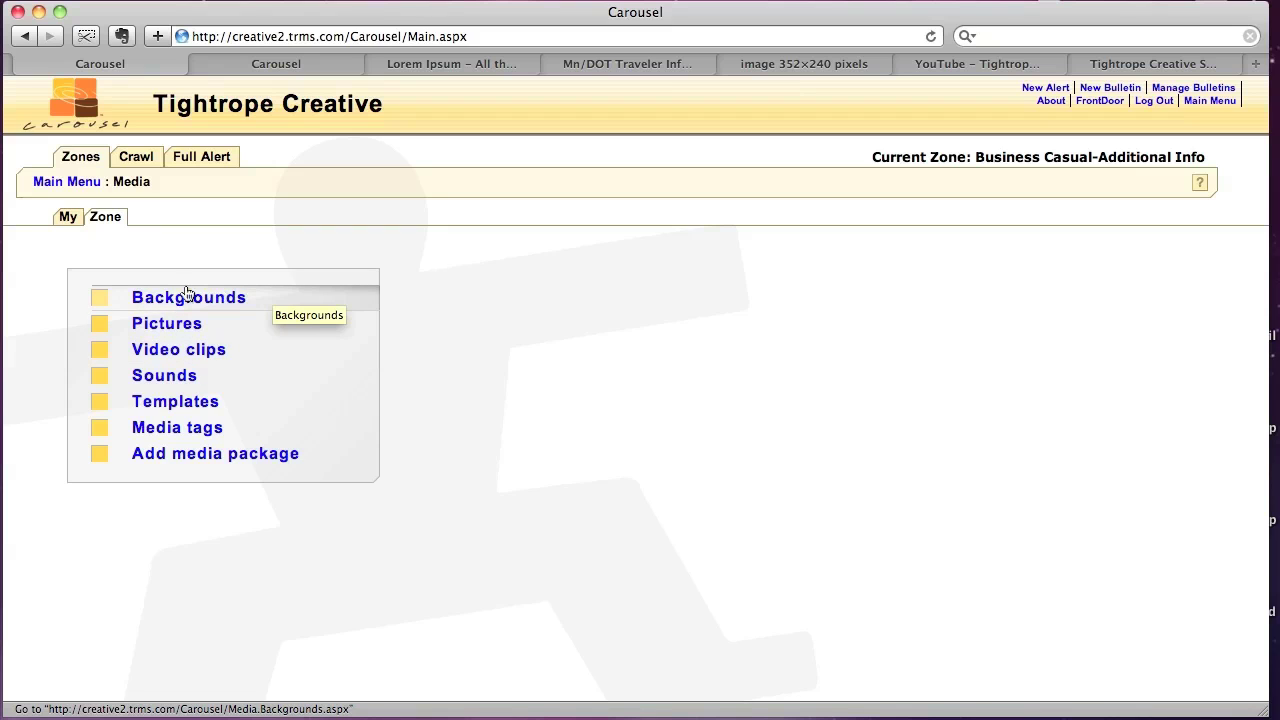
# Step: Open the zone's templates and add a new template
pyautogui.click(175, 403)
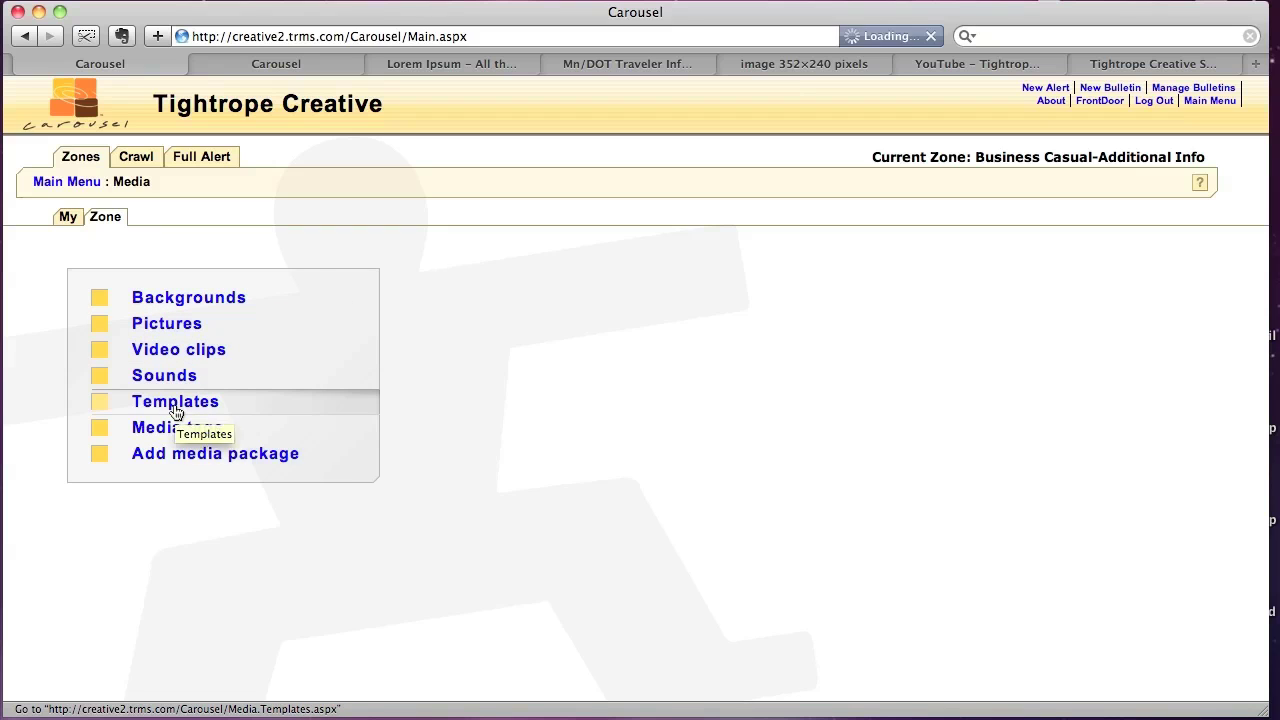
pyautogui.scroll(-2, 432, 208)
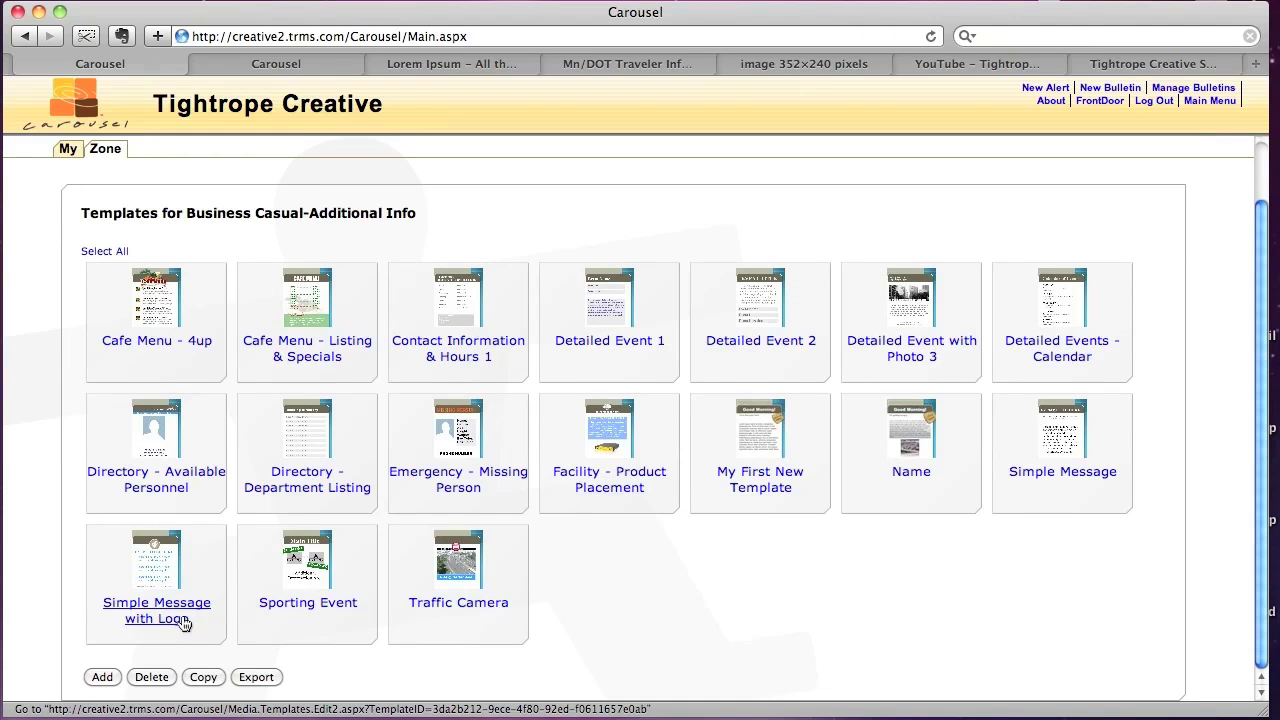
pyautogui.click(109, 680)
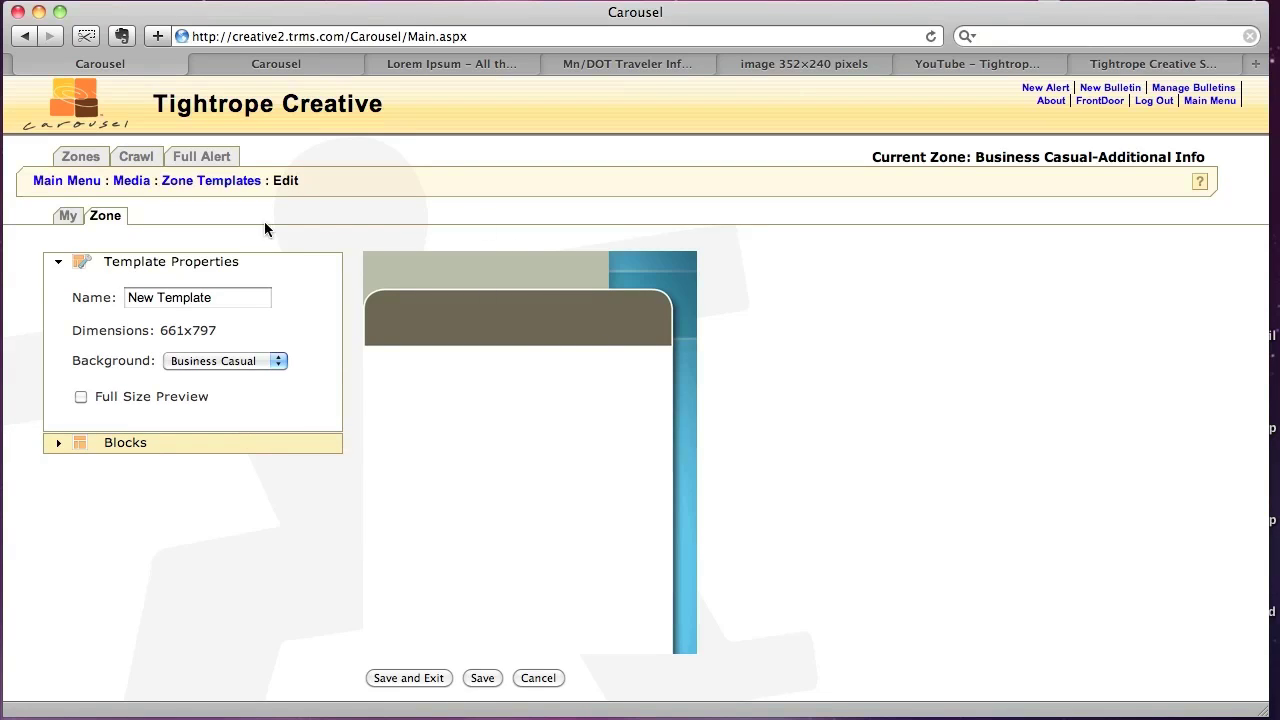
# Step: Check the blank template in full-size preview and return to the reduced preview
pyautogui.click(81, 396)
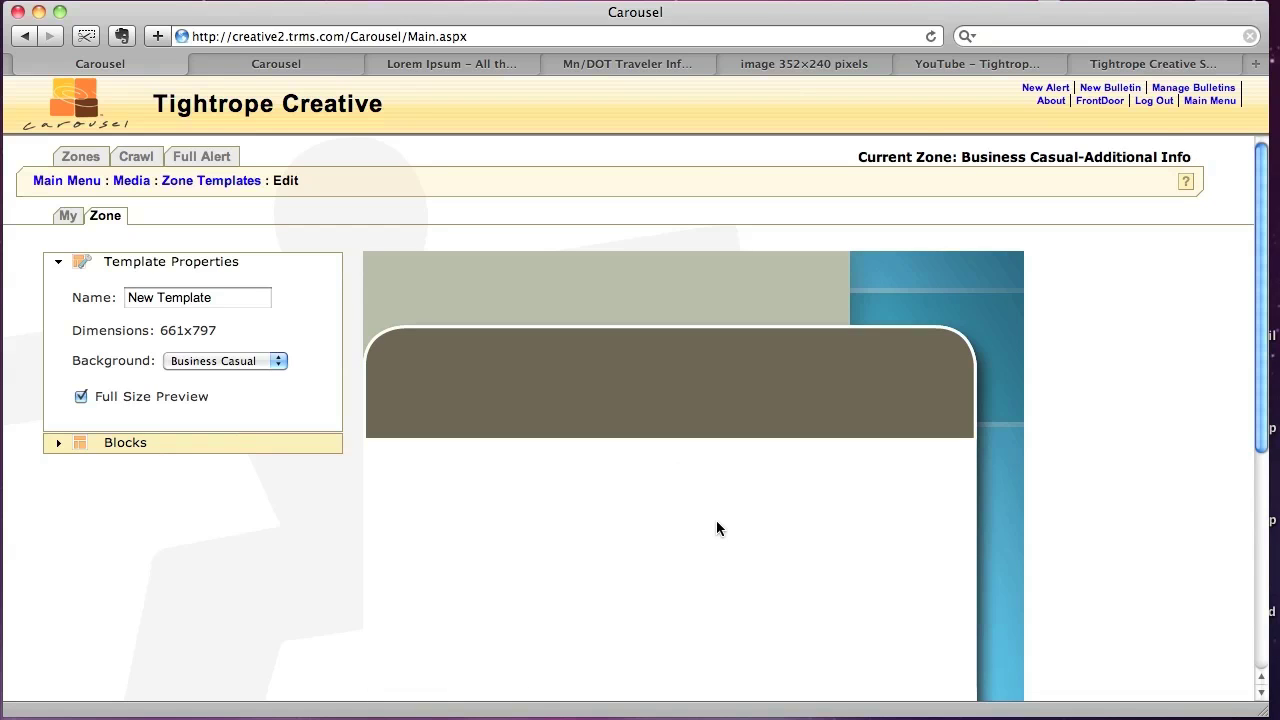
pyautogui.scroll(-7, 912, 320)
pyautogui.scroll(7, 912, 320)
pyautogui.click(83, 398)
# Step: Name the template My New Template and keep Business Casual as its background
pyautogui.click(218, 297)
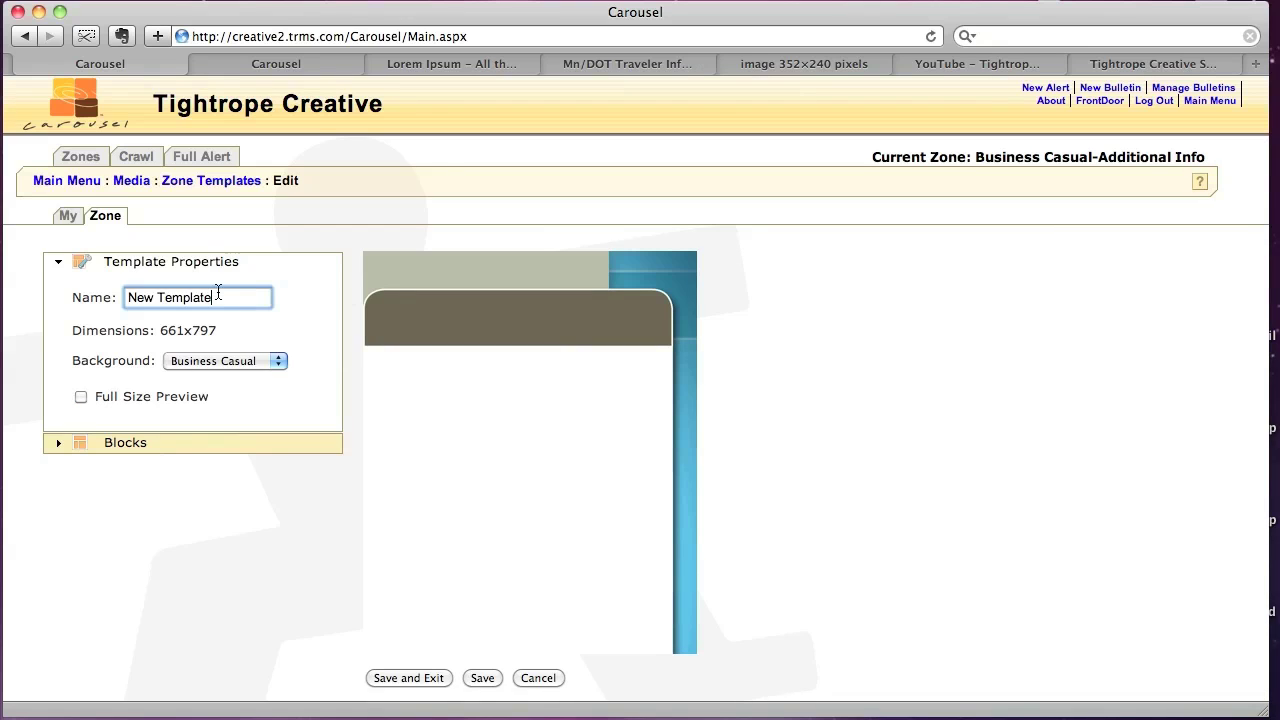
pyautogui.moveTo(218, 297); pyautogui.dragTo(125, 291)
pyautogui.write('Month')
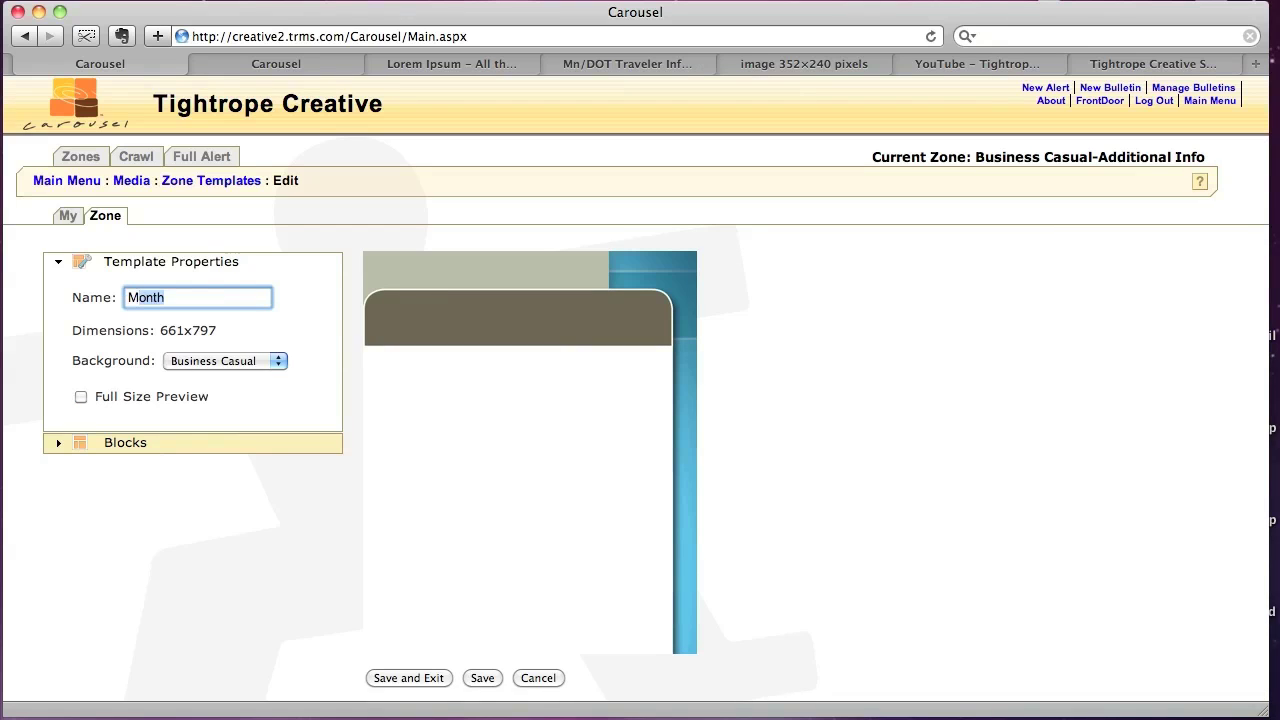
pyautogui.press('BackSpace')
pyautogui.press('BackSpace')
pyautogui.press('BackSpace')
pyautogui.press('BackSpace')
pyautogui.write('y New Template')
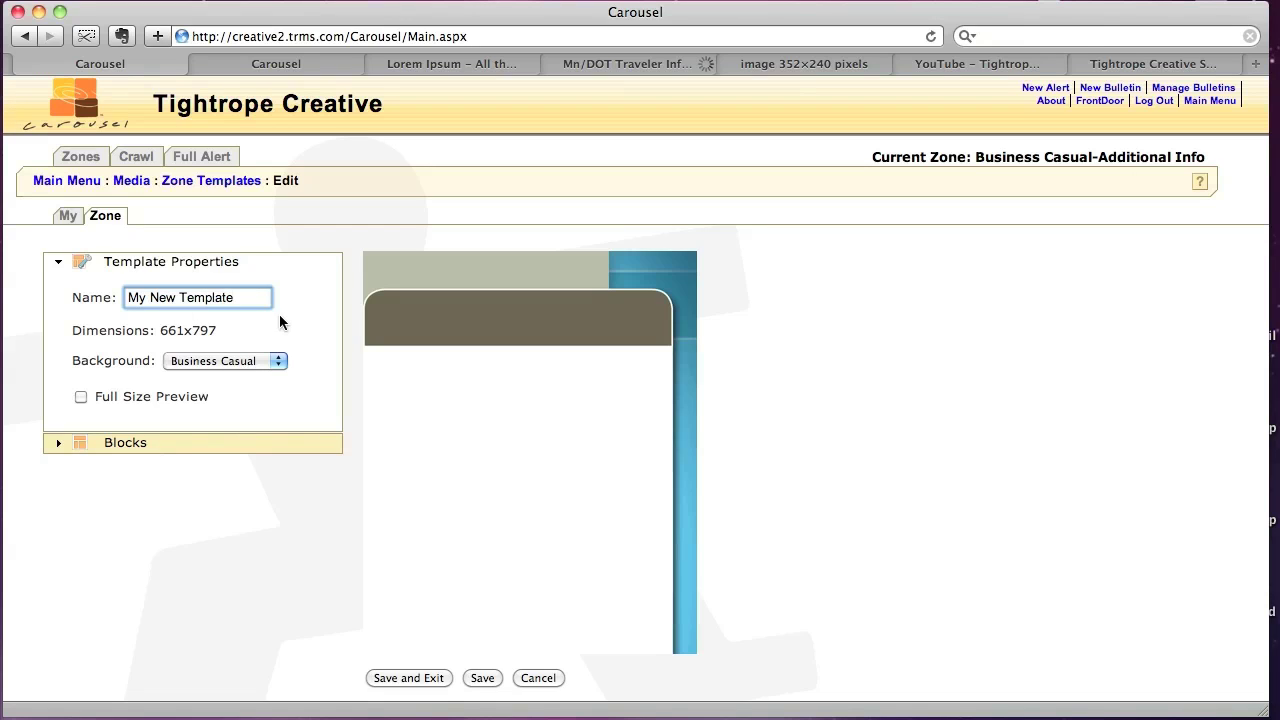
pyautogui.press('Tab')
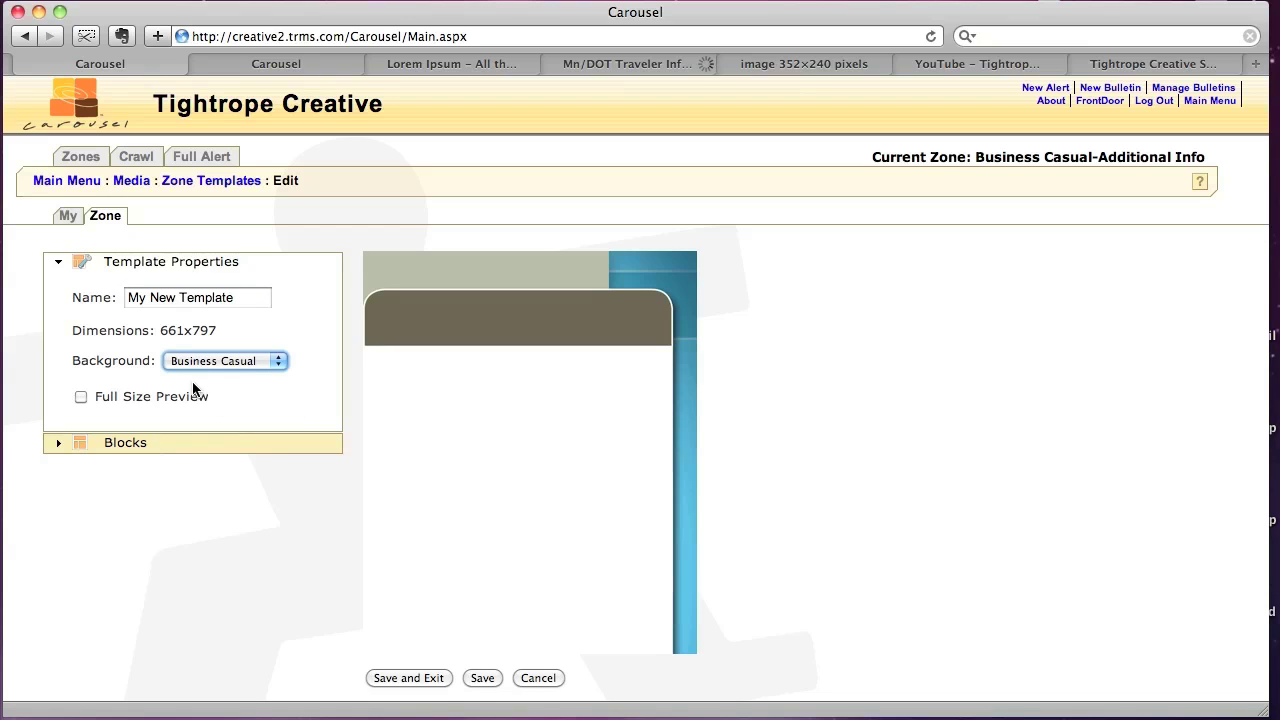
pyautogui.click(277, 363)
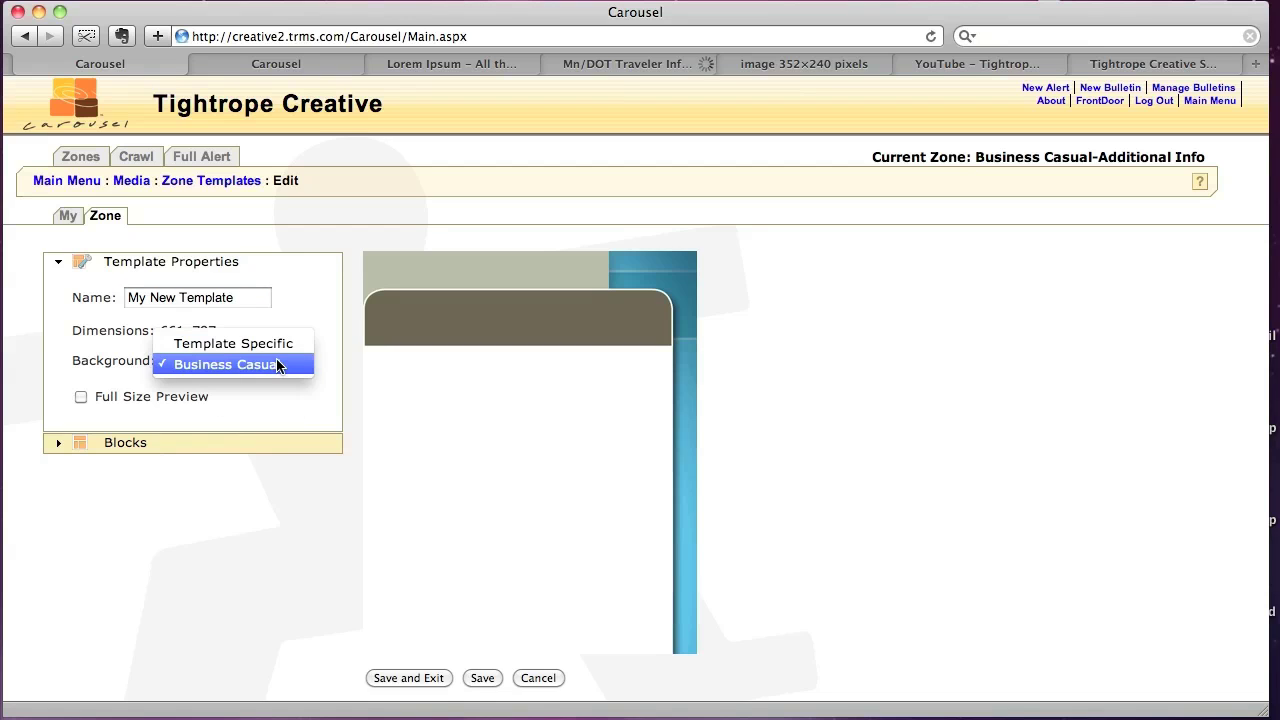
pyautogui.click(309, 258)
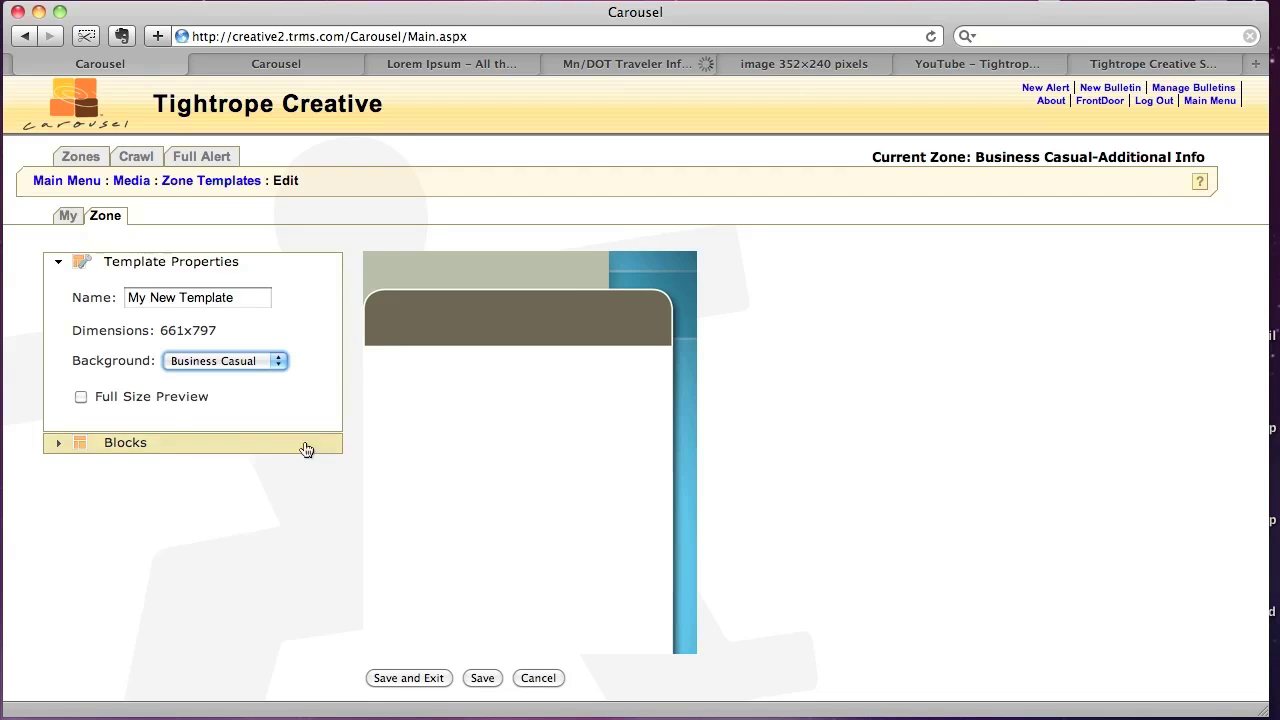
# Step: Add a new block to the template, keeping Text as its type
pyautogui.click(169, 443)
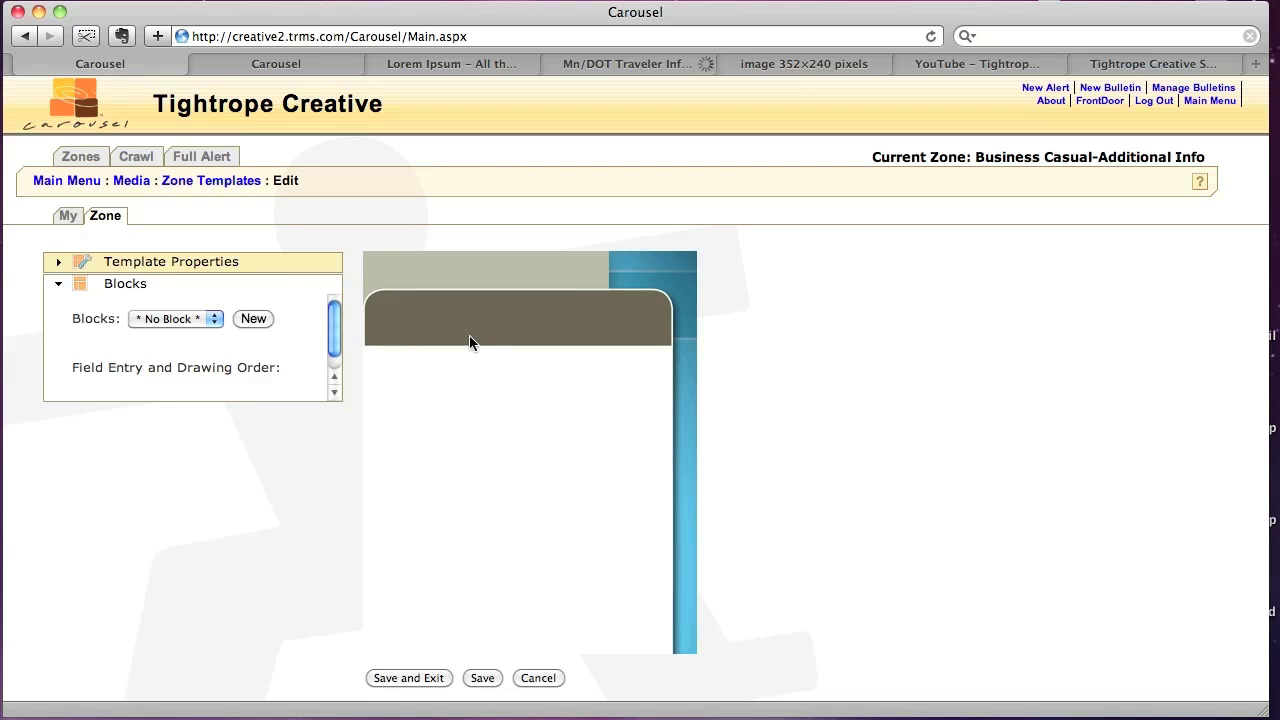
pyautogui.click(254, 320)
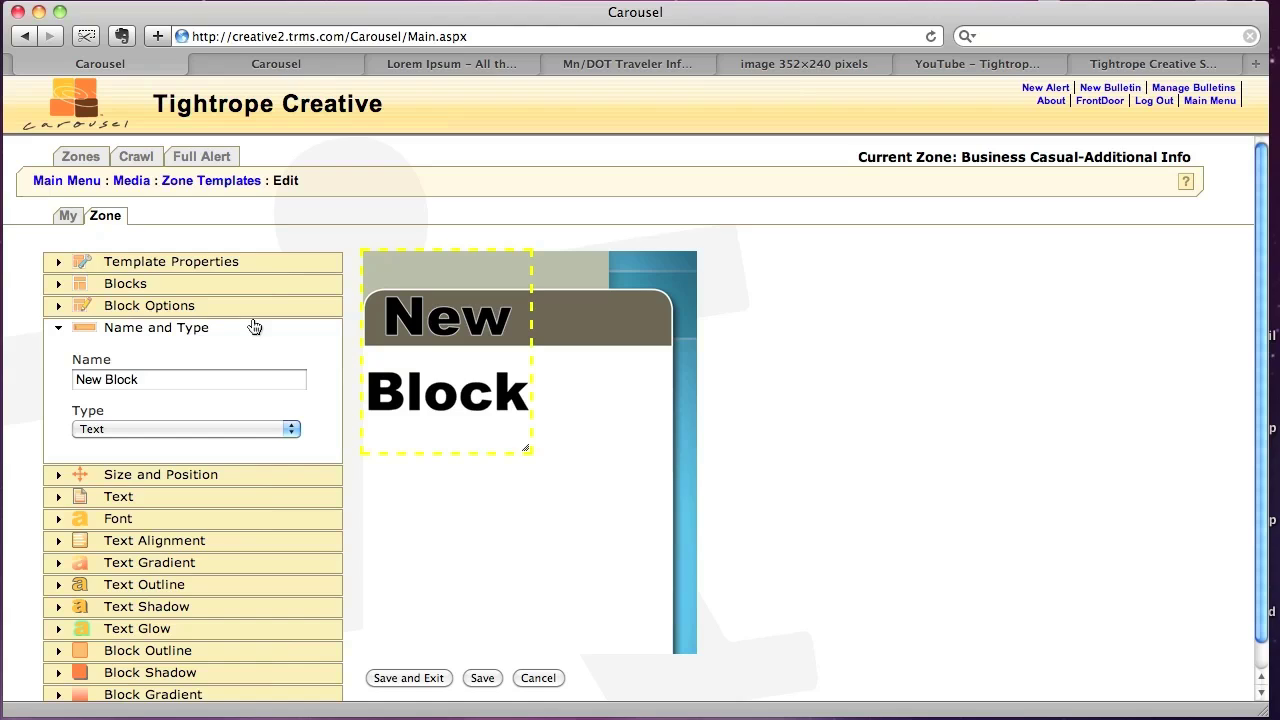
pyautogui.click(292, 428)
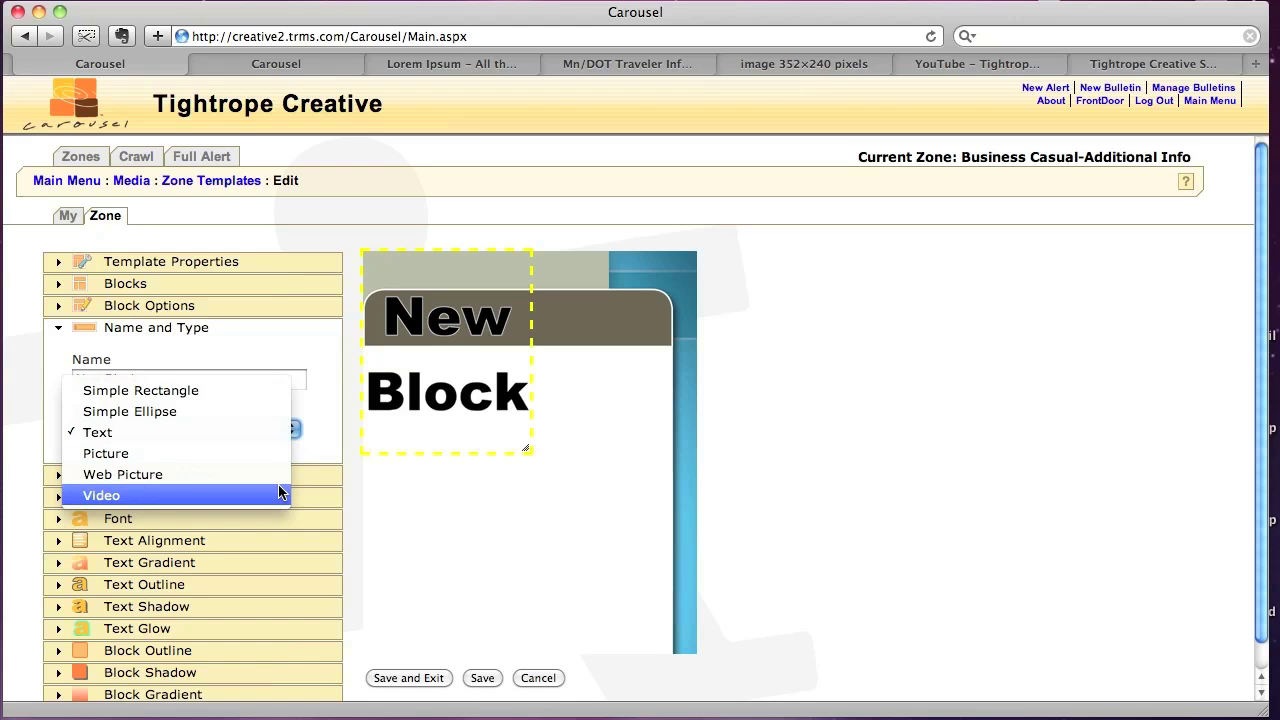
pyautogui.click(283, 432)
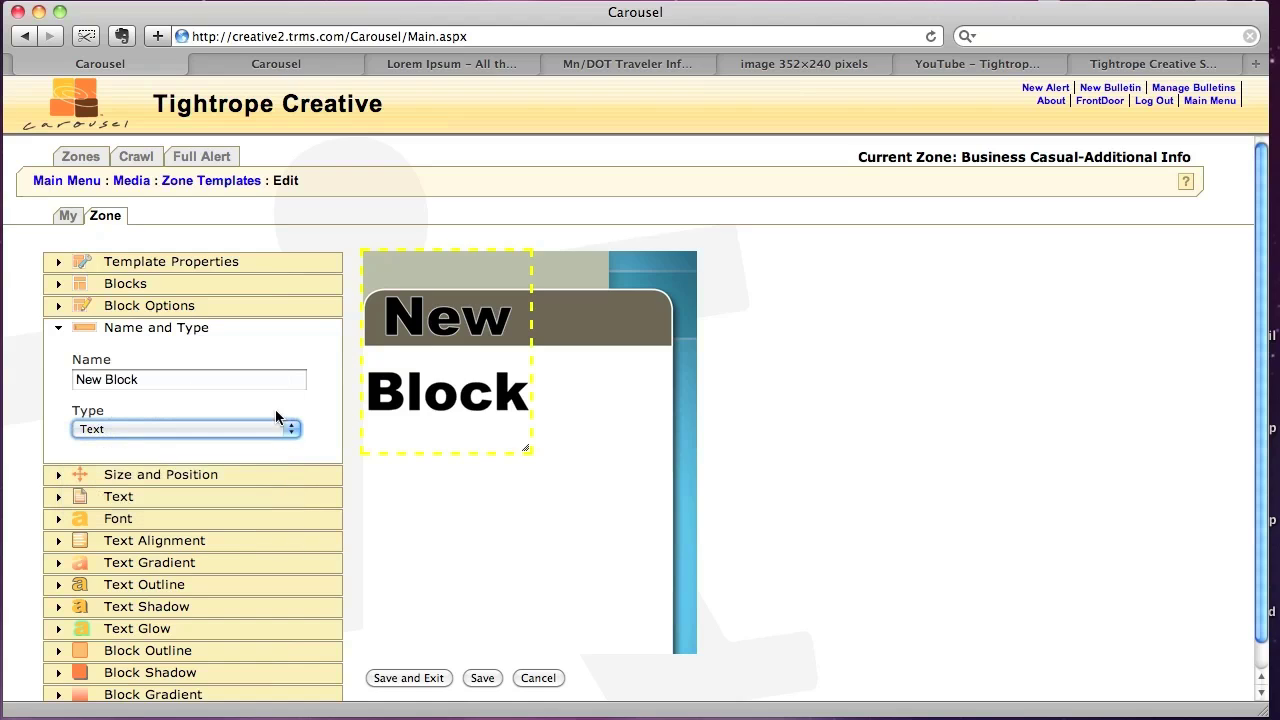
# Step: Rename the new text block as Title
pyautogui.click(263, 380)
pyautogui.moveTo(141, 383); pyautogui.dragTo(40, 375)
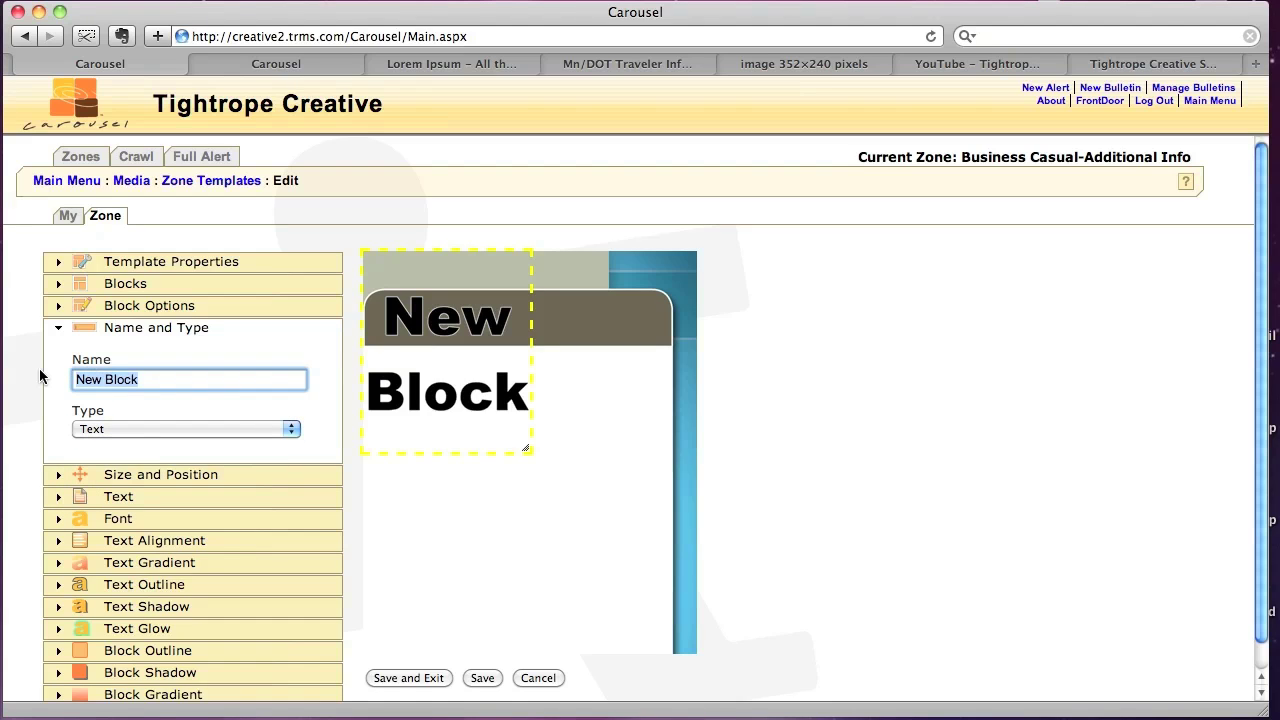
pyautogui.write('Ti')
pyautogui.press('BackSpace')
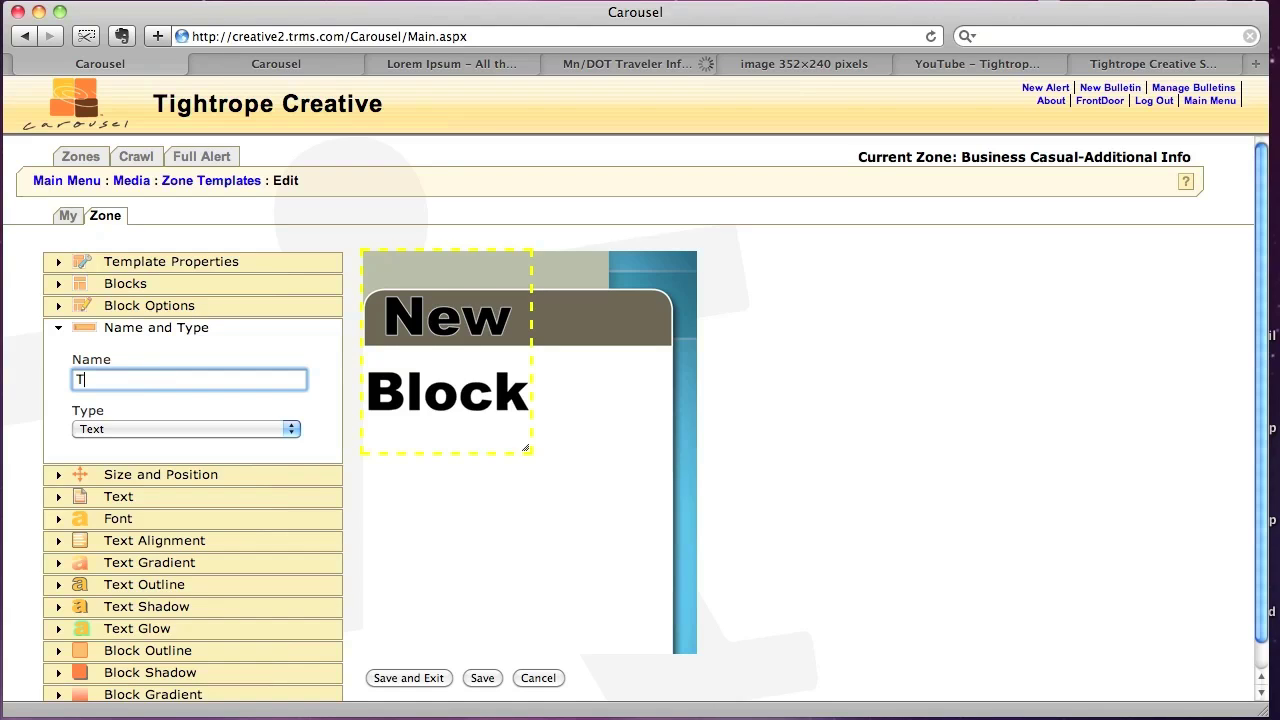
pyautogui.write('itle')
pyautogui.press('Tab')
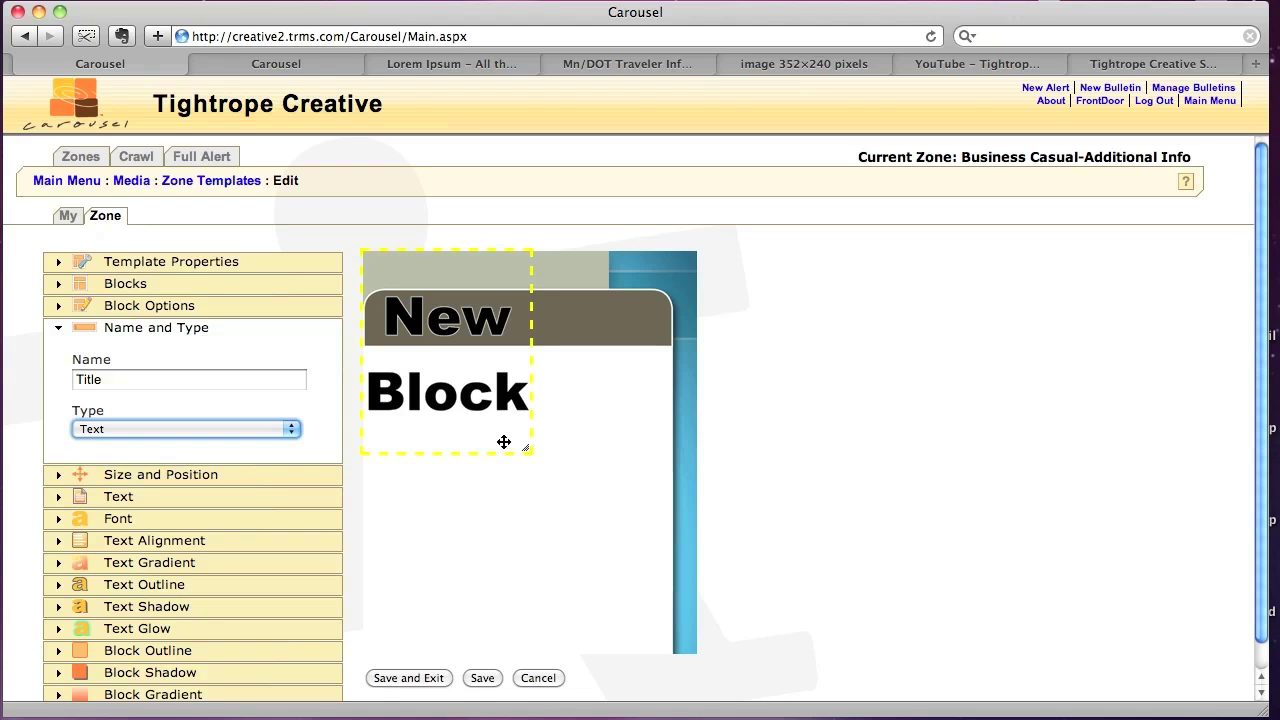
# Step: Fit the title block into the brown header bar at about 545 by 71 px and set its left position to 32 px
pyautogui.moveTo(447, 321); pyautogui.dragTo(463, 374)
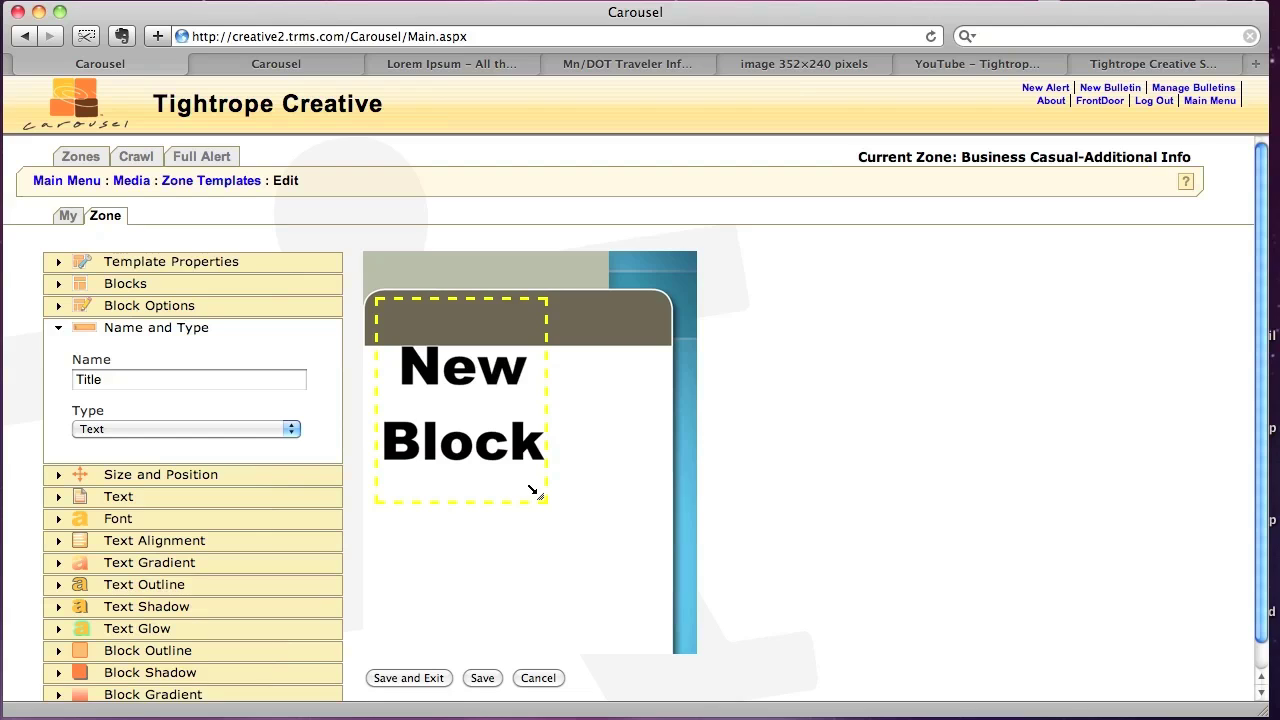
pyautogui.moveTo(533, 491); pyautogui.dragTo(641, 325)
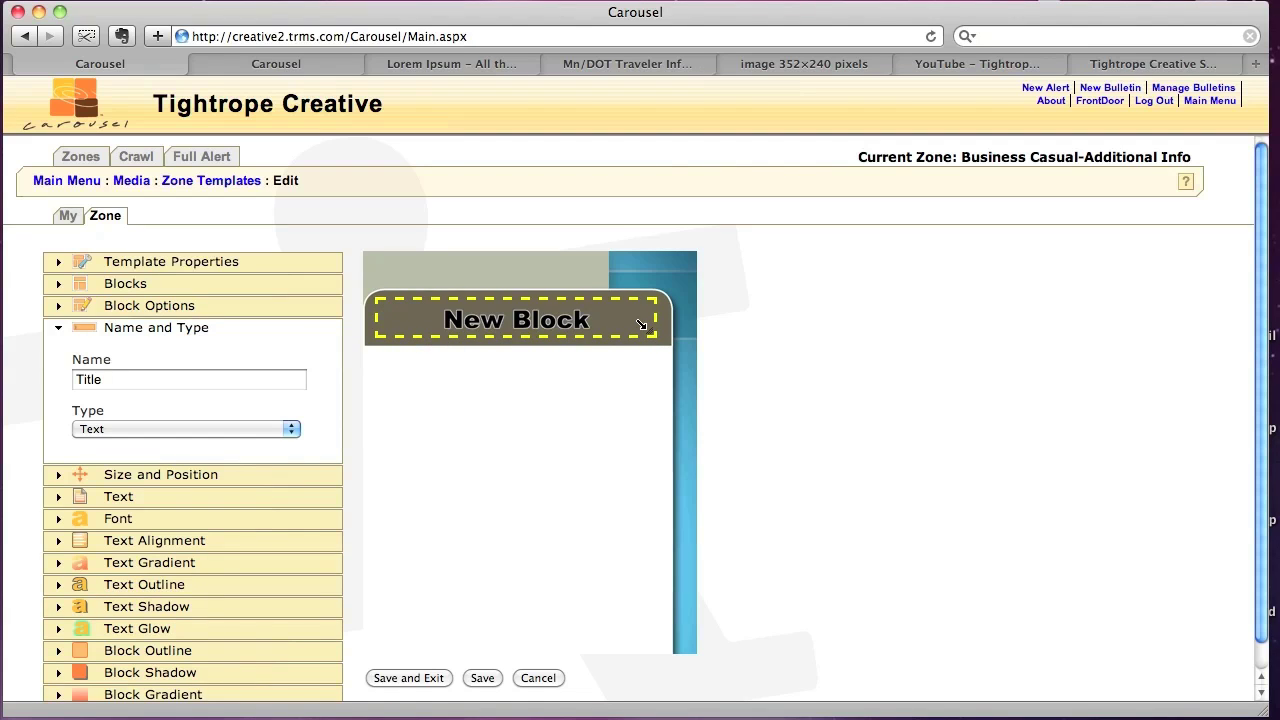
pyautogui.click(212, 474)
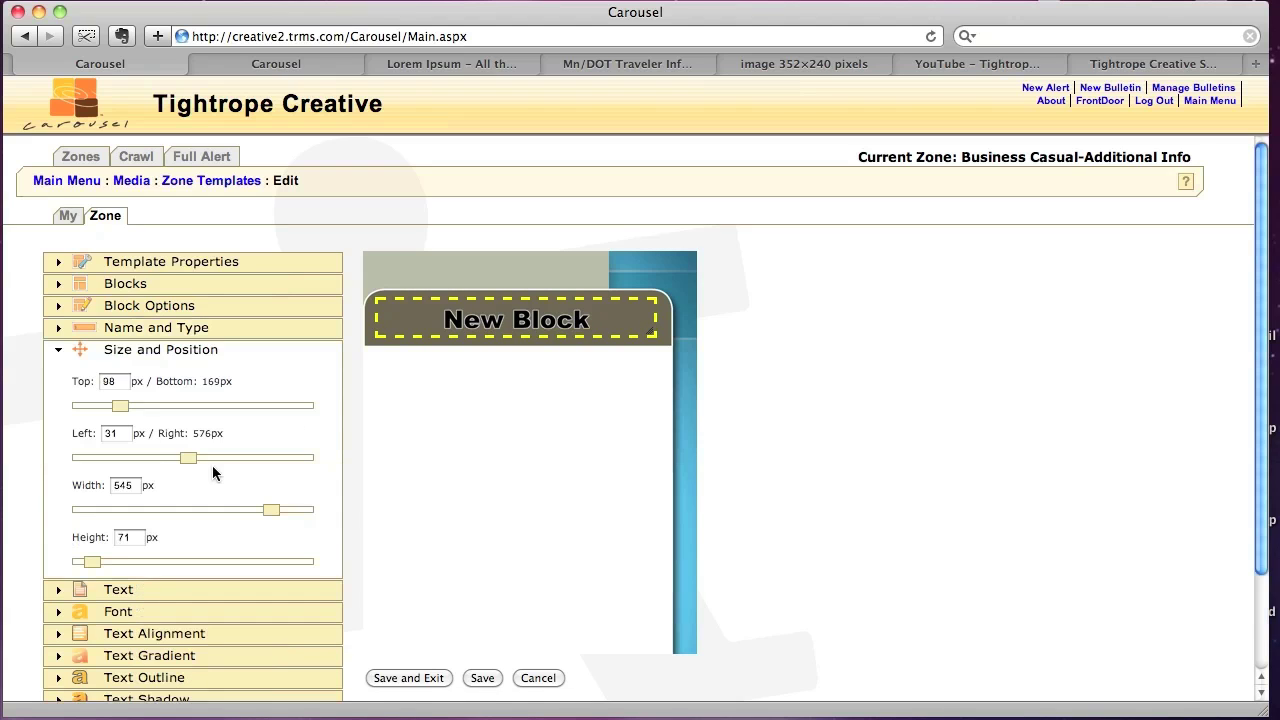
pyautogui.click(120, 435)
pyautogui.write('2')
pyautogui.press('Tab')
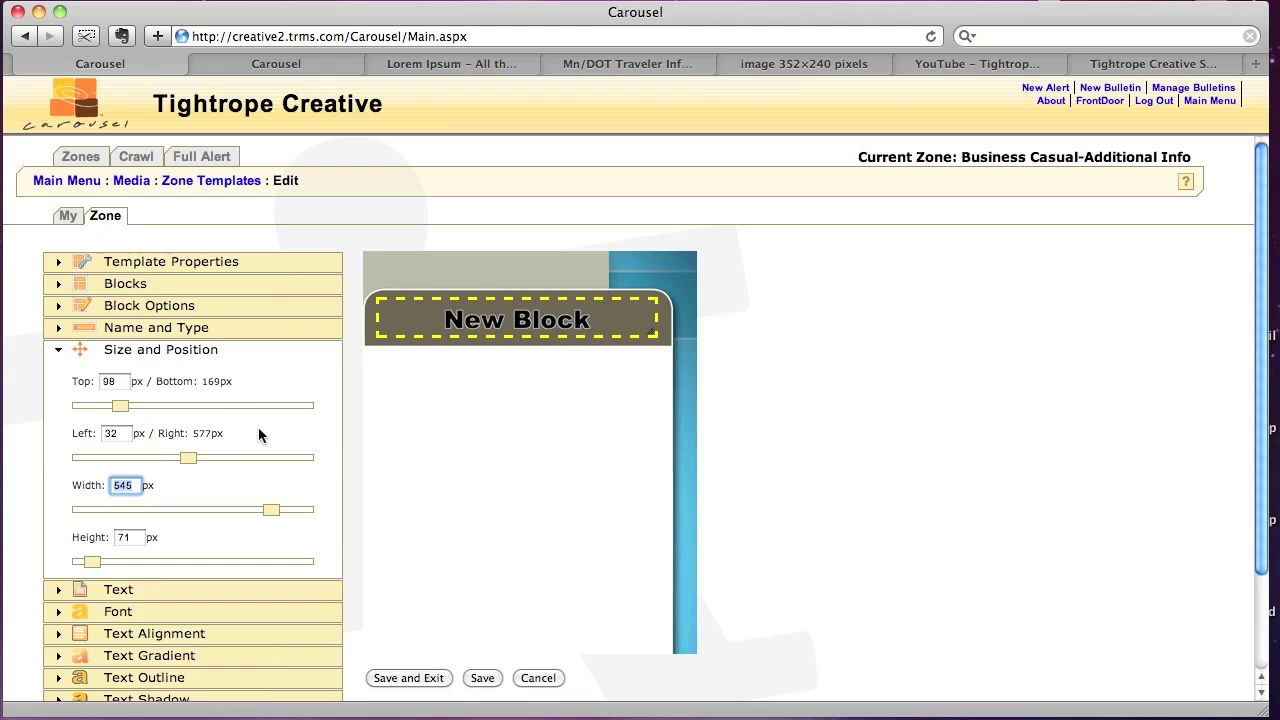
# Step: Set the title block's default text to "Good Morning!" and its field size to Medium
pyautogui.scroll(-2, 178, 519)
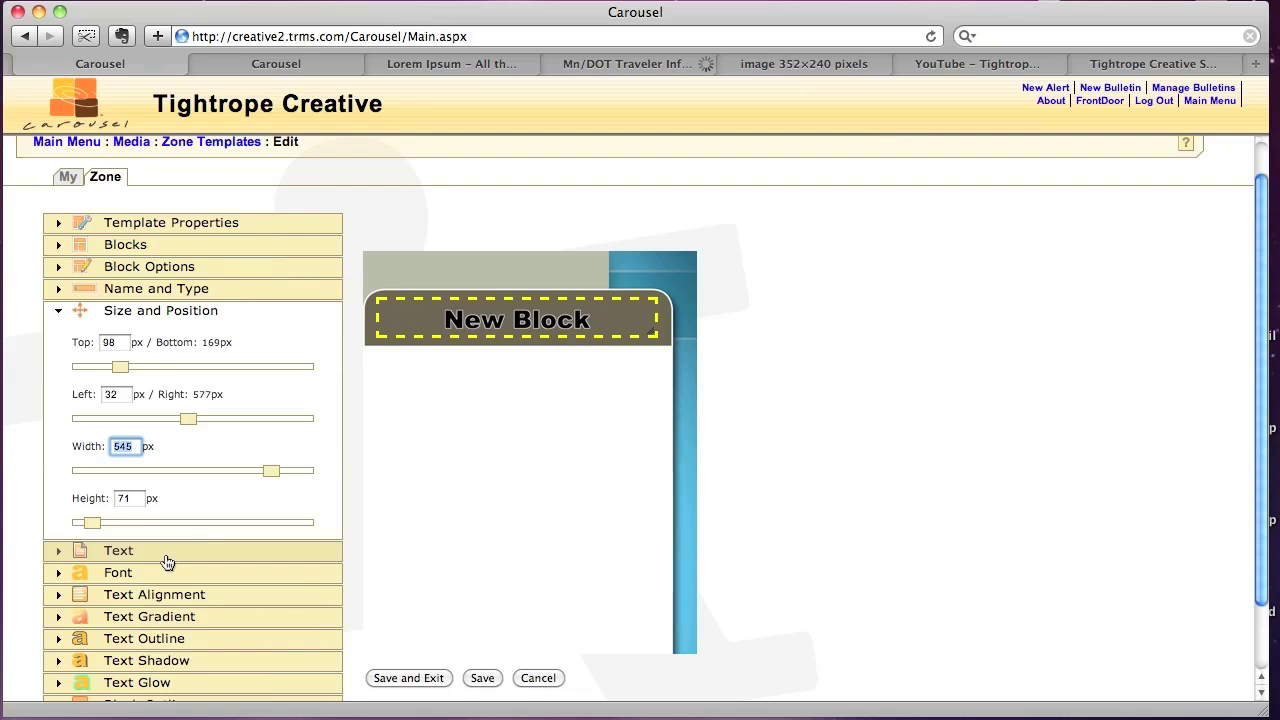
pyautogui.click(166, 560)
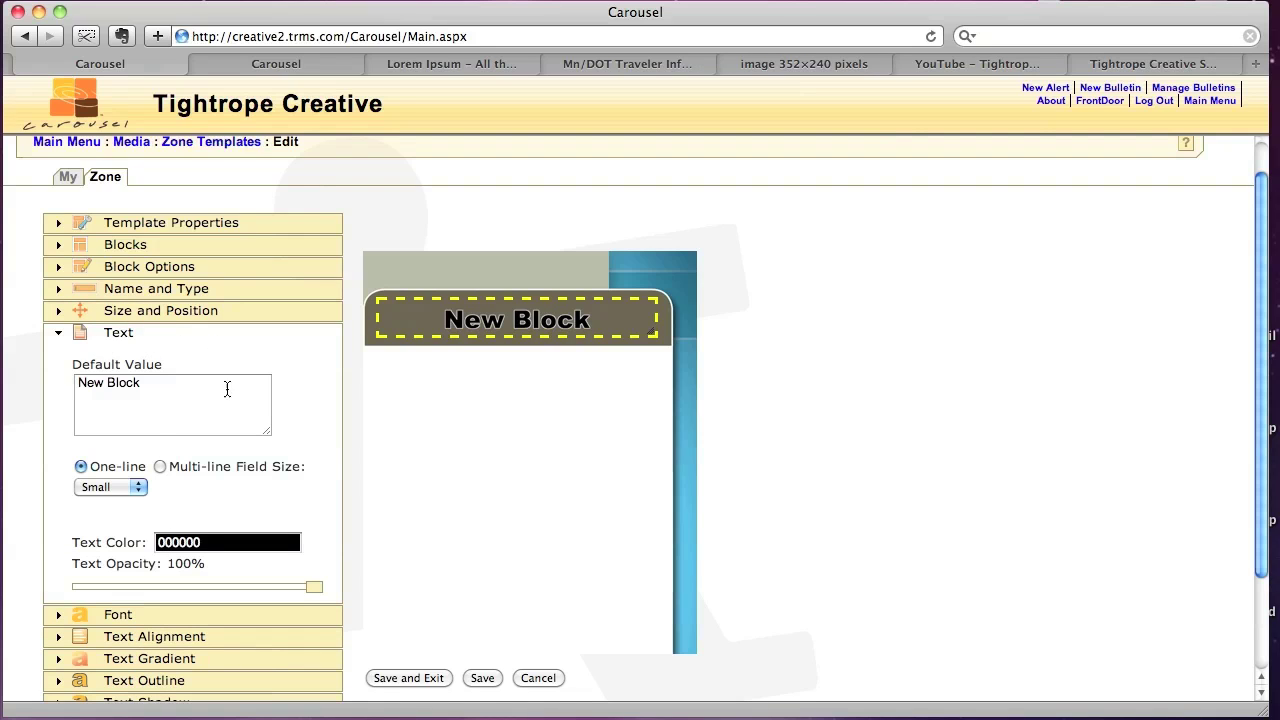
pyautogui.moveTo(190, 400); pyautogui.dragTo(40, 376)
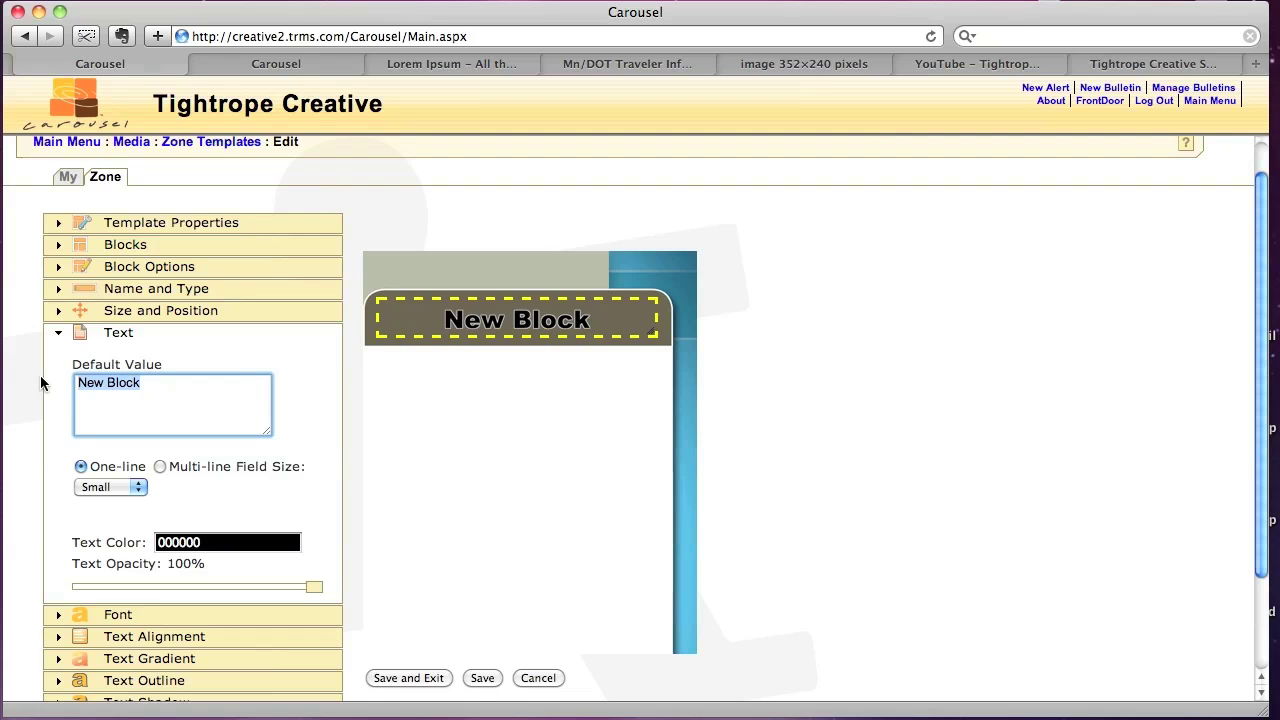
pyautogui.write('Good')
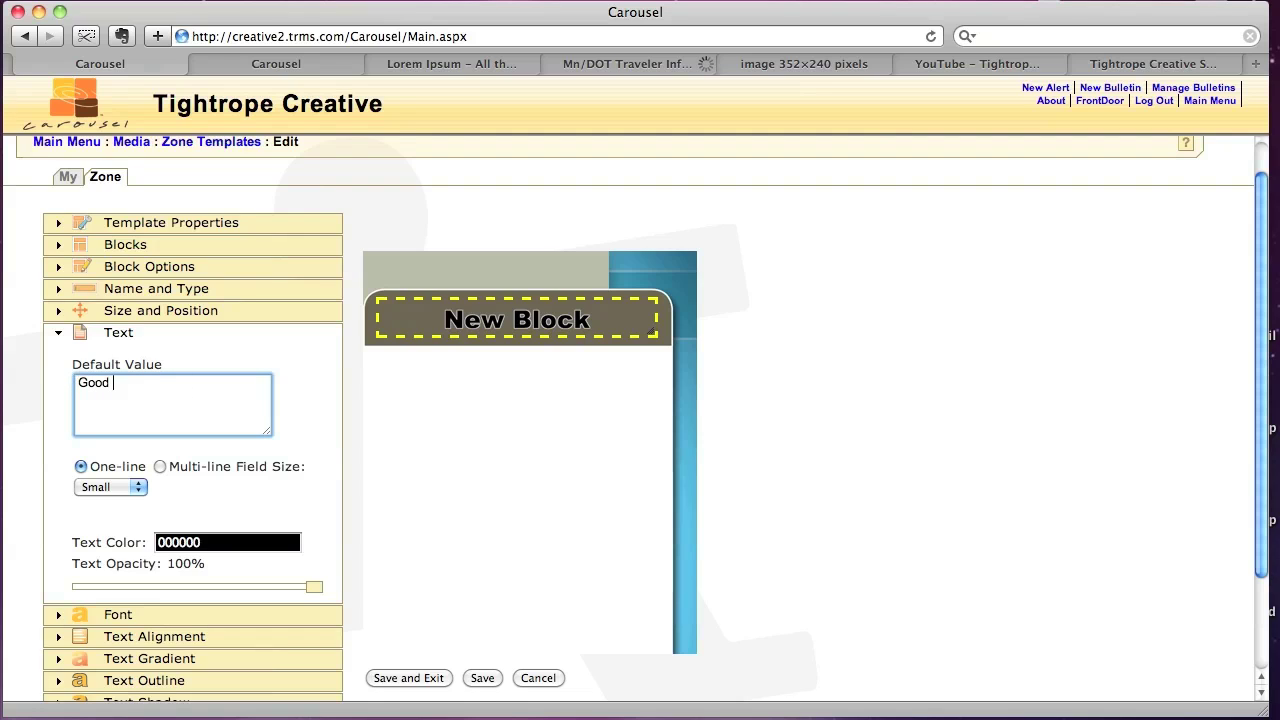
pyautogui.write(' Morning!')
pyautogui.click(250, 352)
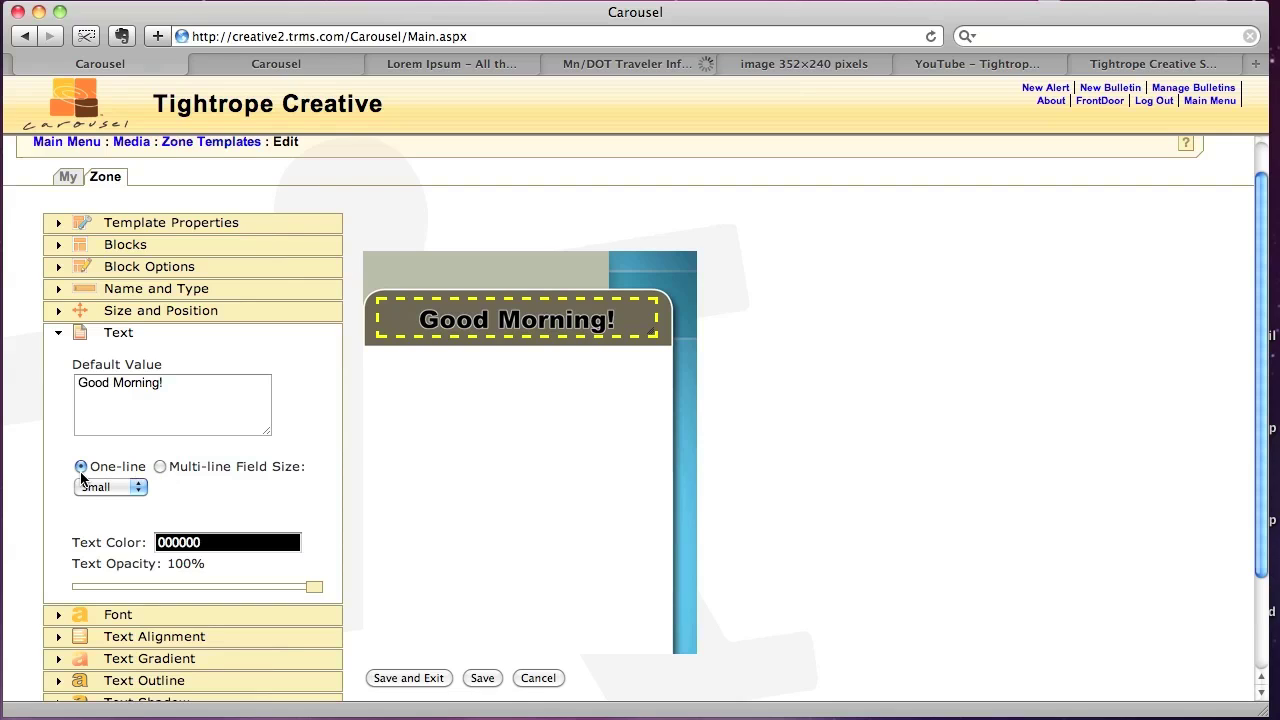
pyautogui.click(140, 487)
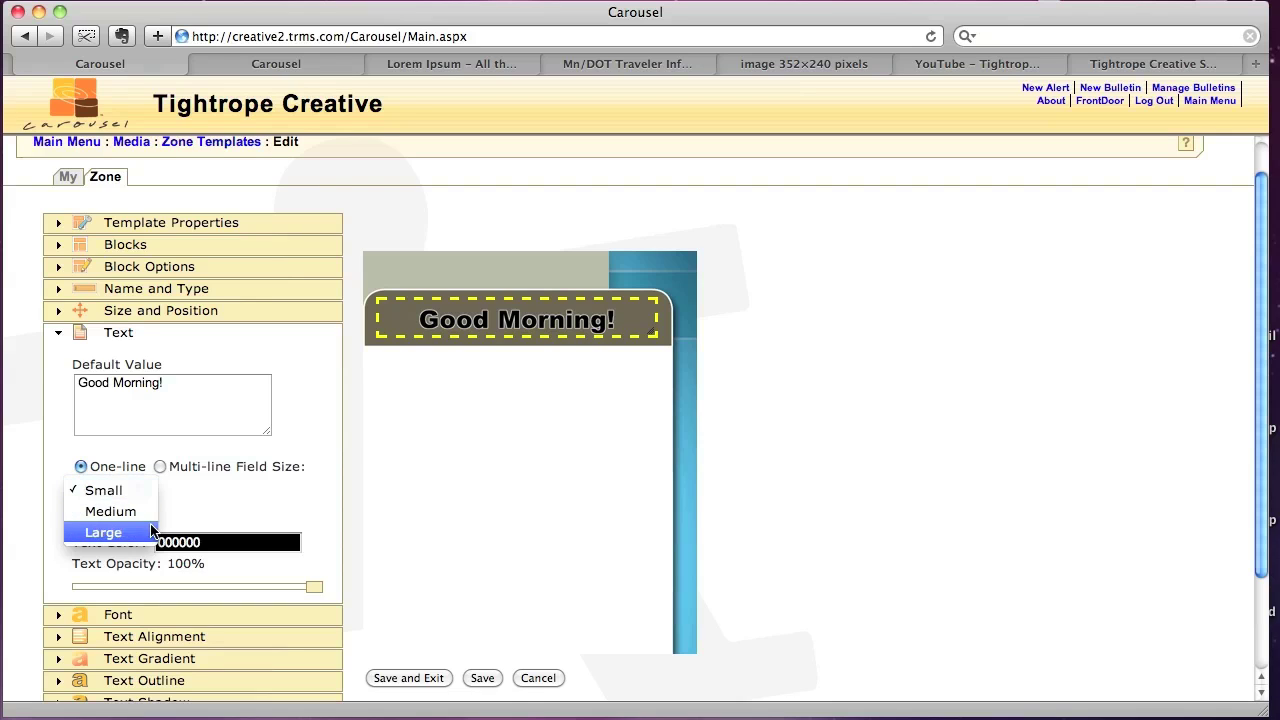
pyautogui.click(150, 516)
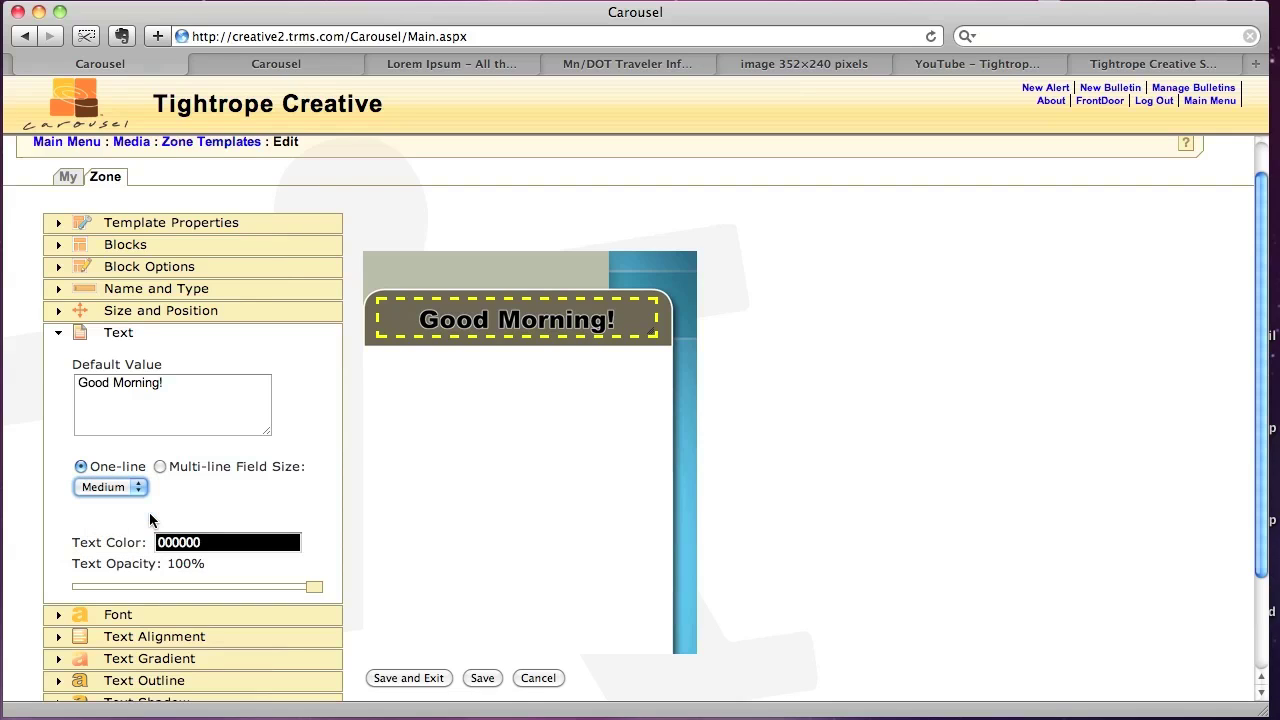
pyautogui.click(286, 513)
# Step: Pick a bright pink, DB309D, from the color palette as the title's text color
pyautogui.click(238, 538)
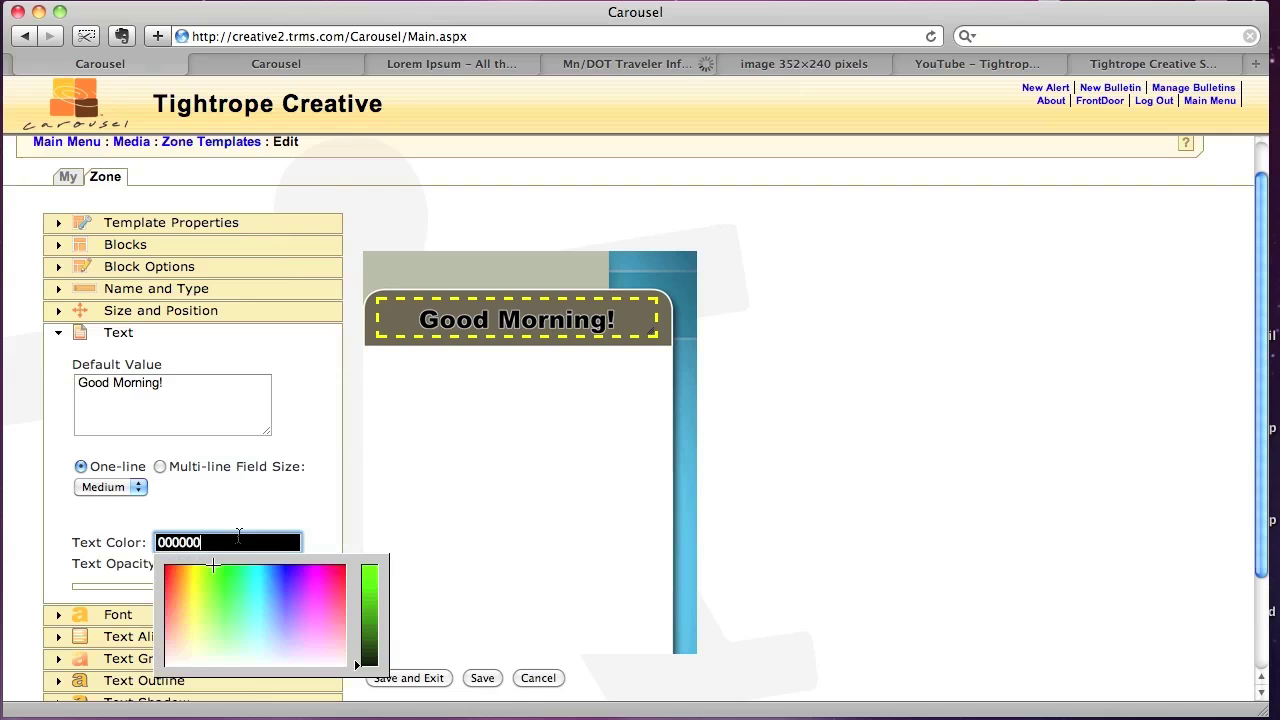
pyautogui.moveTo(206, 578)
pyautogui.mouseDown()
pyautogui.moveTo(289, 620)
pyautogui.moveTo(326, 587)
pyautogui.mouseUp()
pyautogui.moveTo(366, 628); pyautogui.dragTo(360, 580)
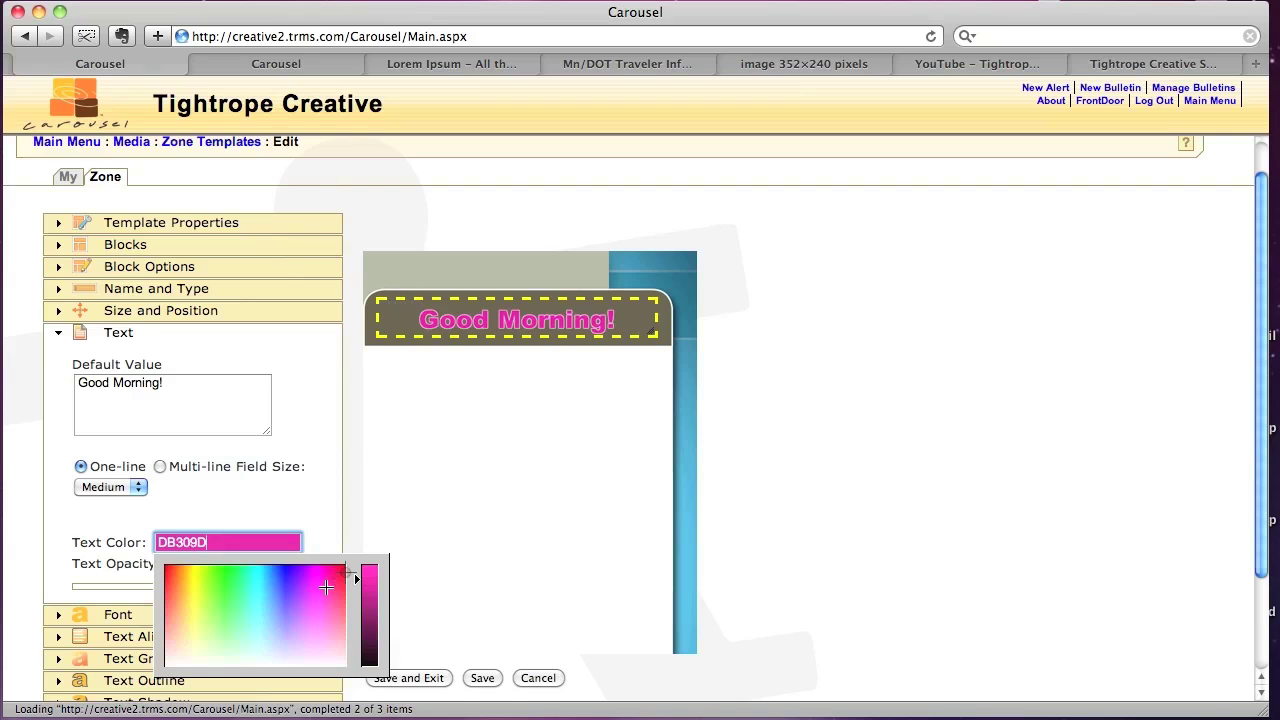
# Step: Try the named text colors white, black and red on the title block in turn
pyautogui.moveTo(209, 533); pyautogui.dragTo(125, 525)
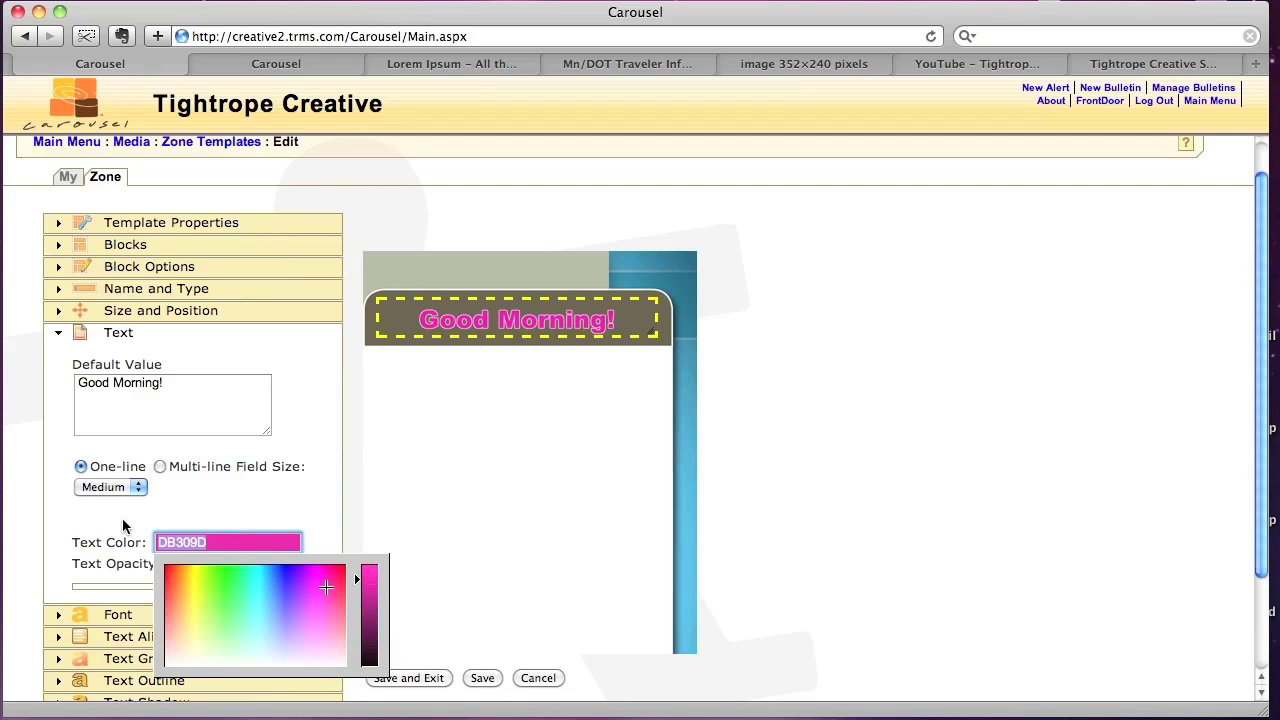
pyautogui.write('white')
pyautogui.click(187, 512)
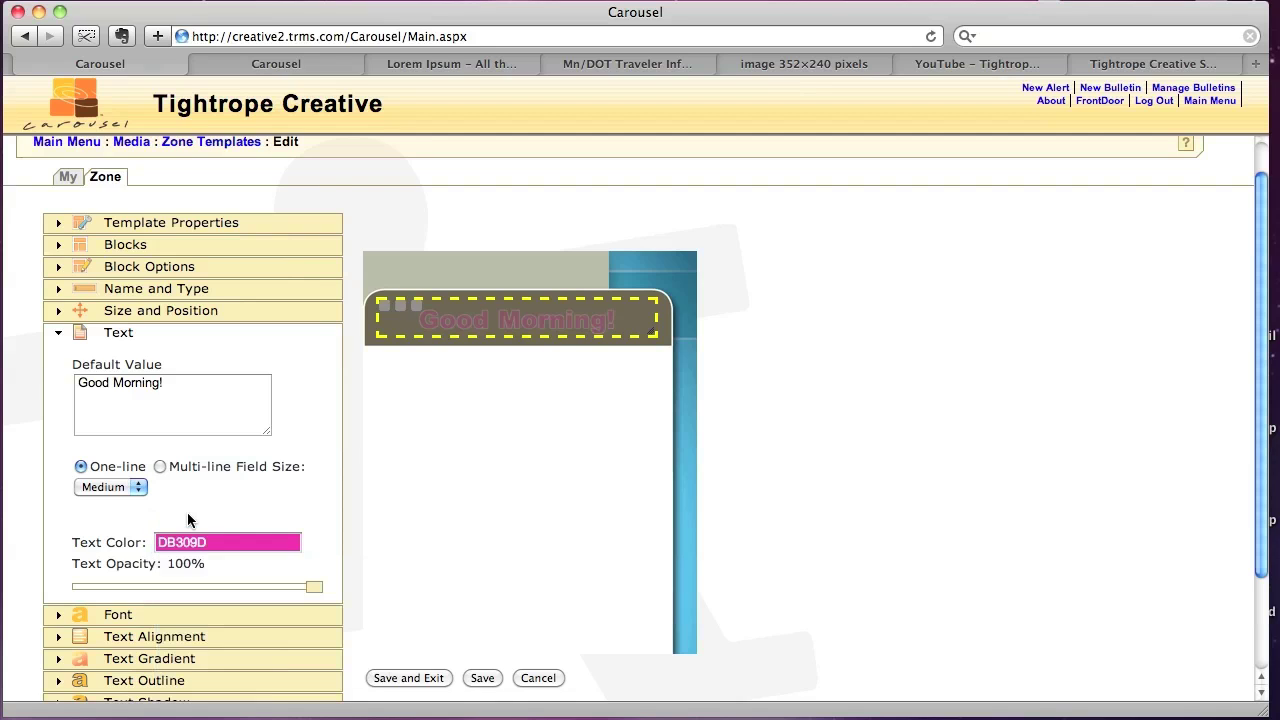
pyautogui.moveTo(263, 542); pyautogui.dragTo(119, 539)
pyautogui.write('black')
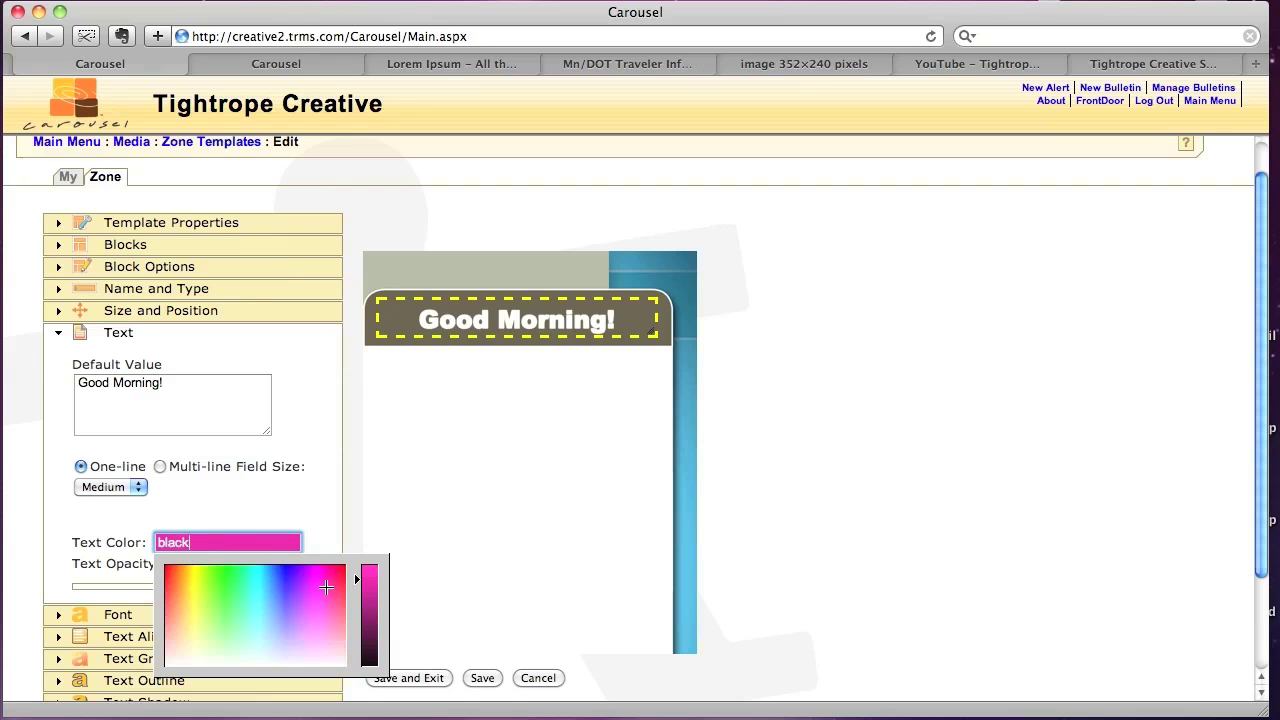
pyautogui.click(147, 517)
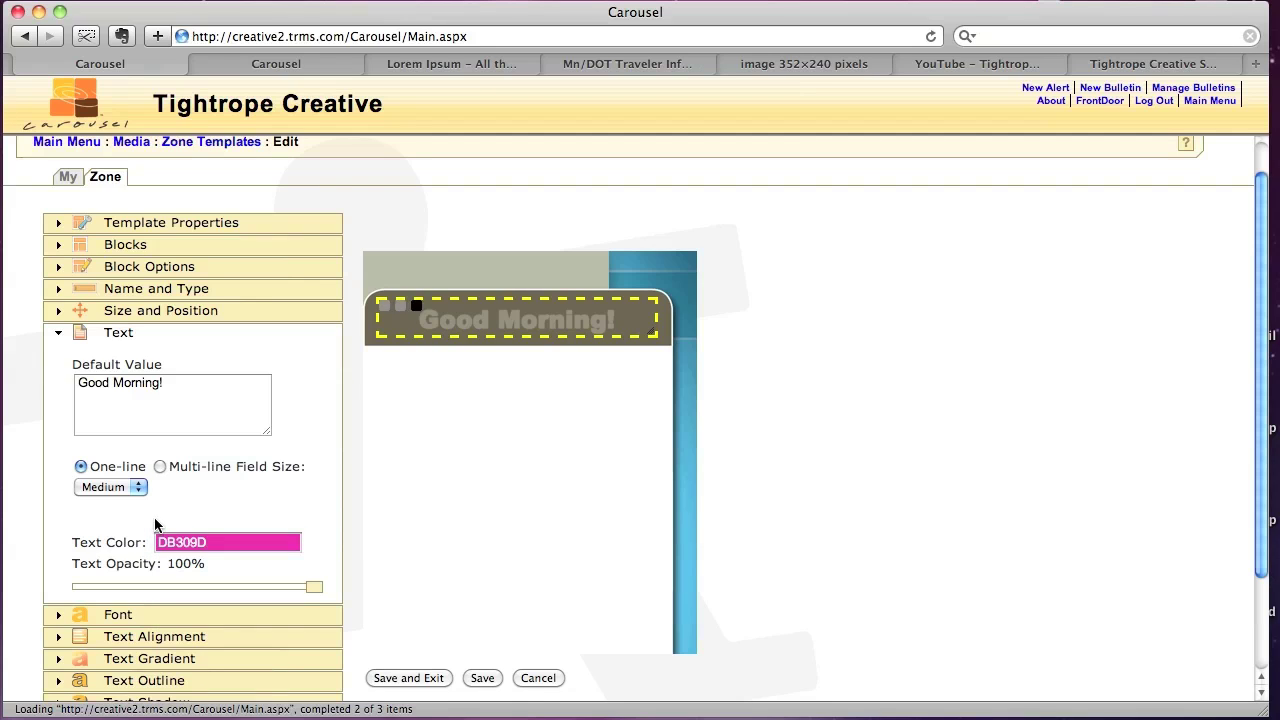
pyautogui.click(228, 541)
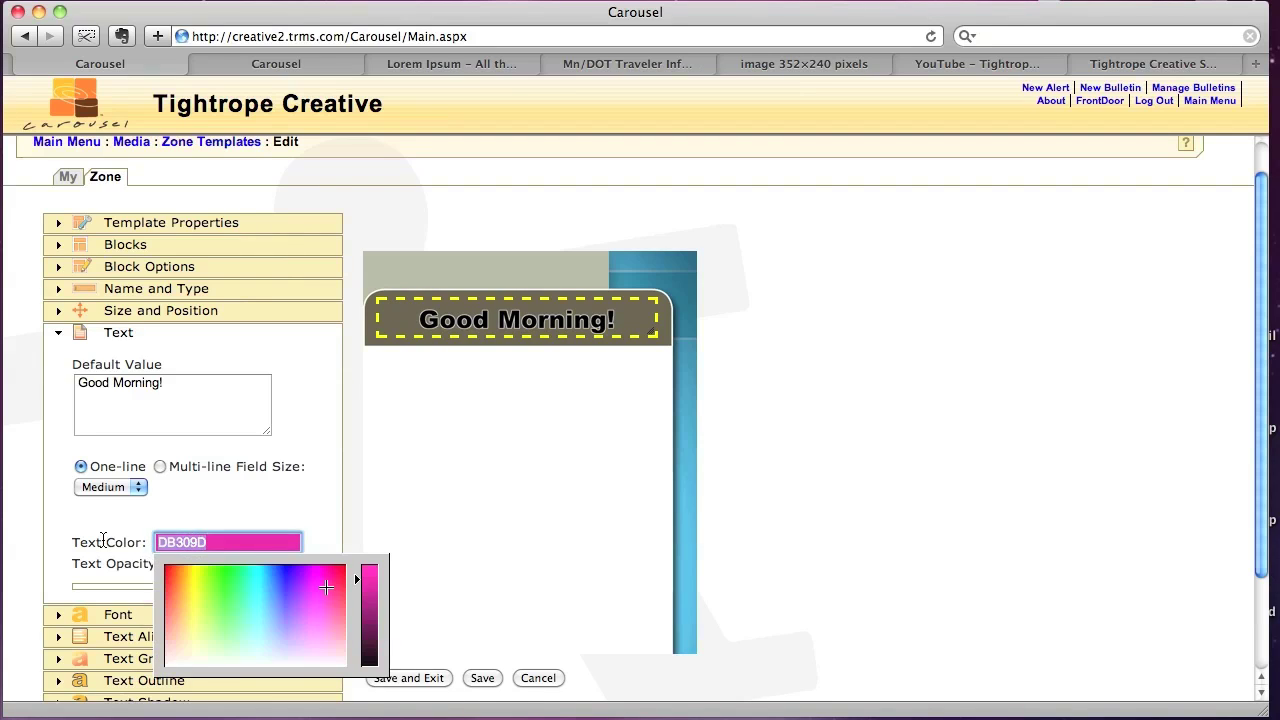
pyautogui.write('red')
pyautogui.press('Return')
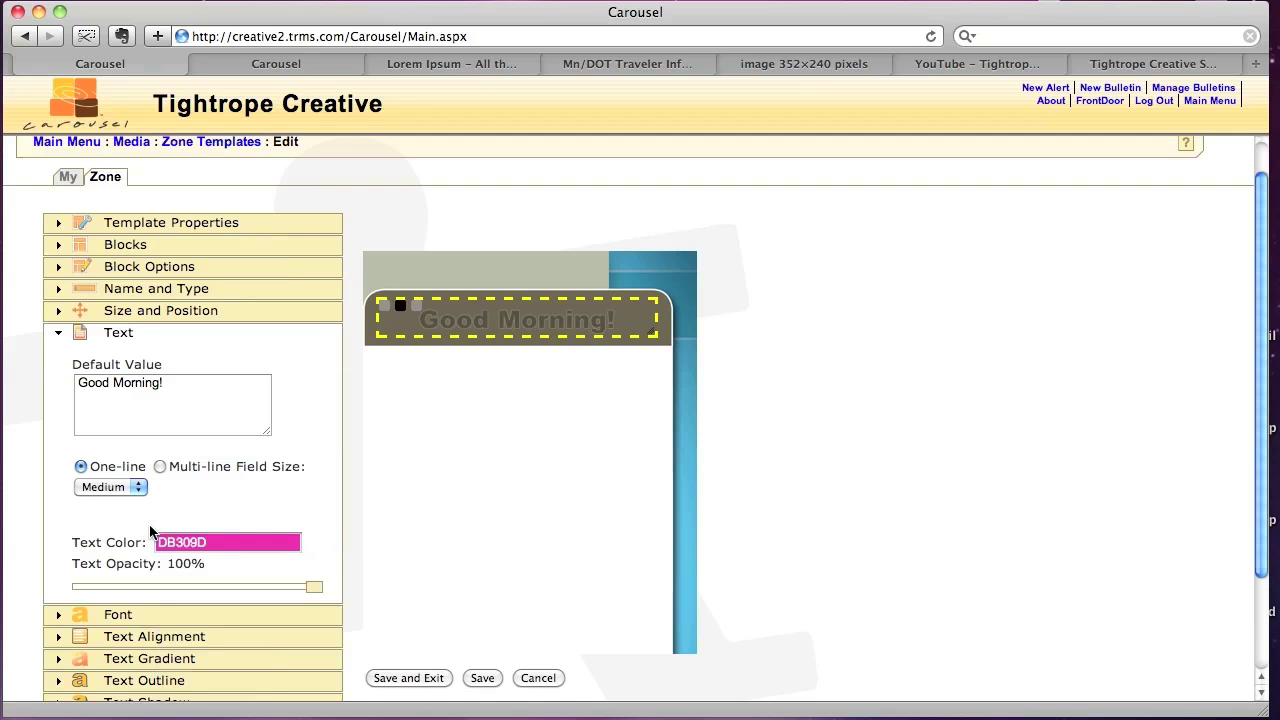
# Step: Set the title block's text color to white by its color name
pyautogui.click(262, 542)
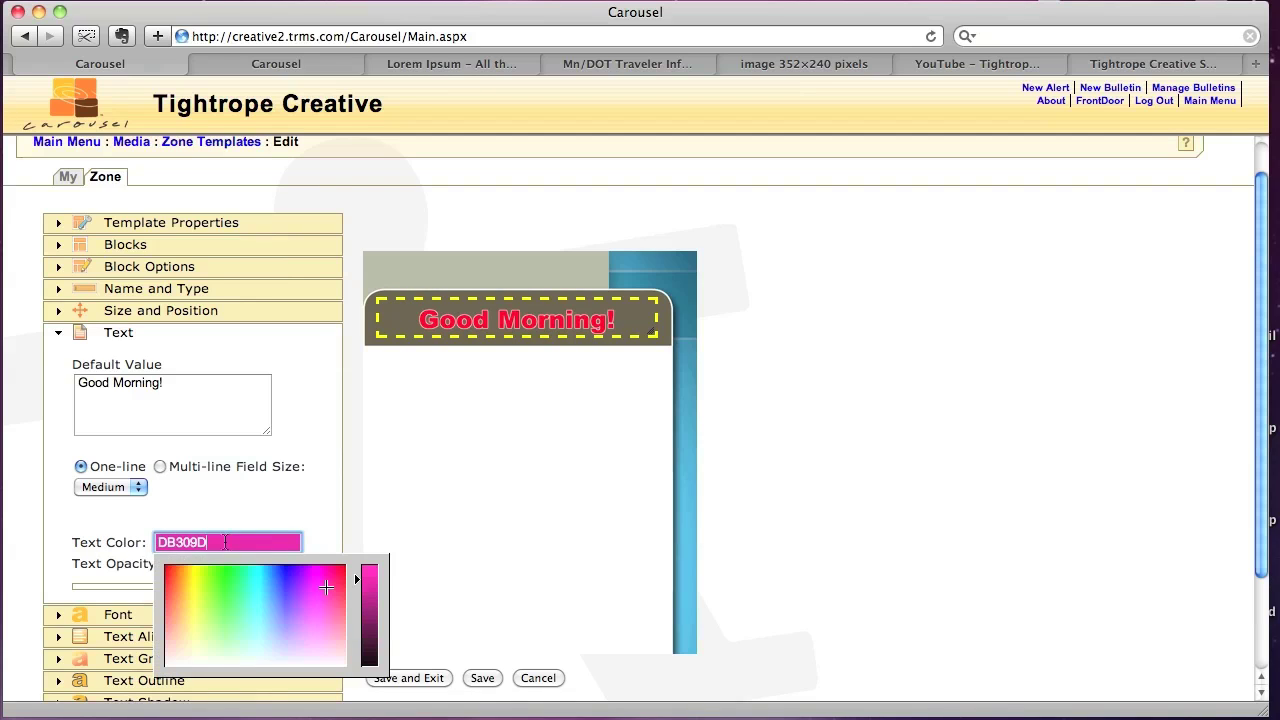
pyautogui.write('white')
pyautogui.press('Return')
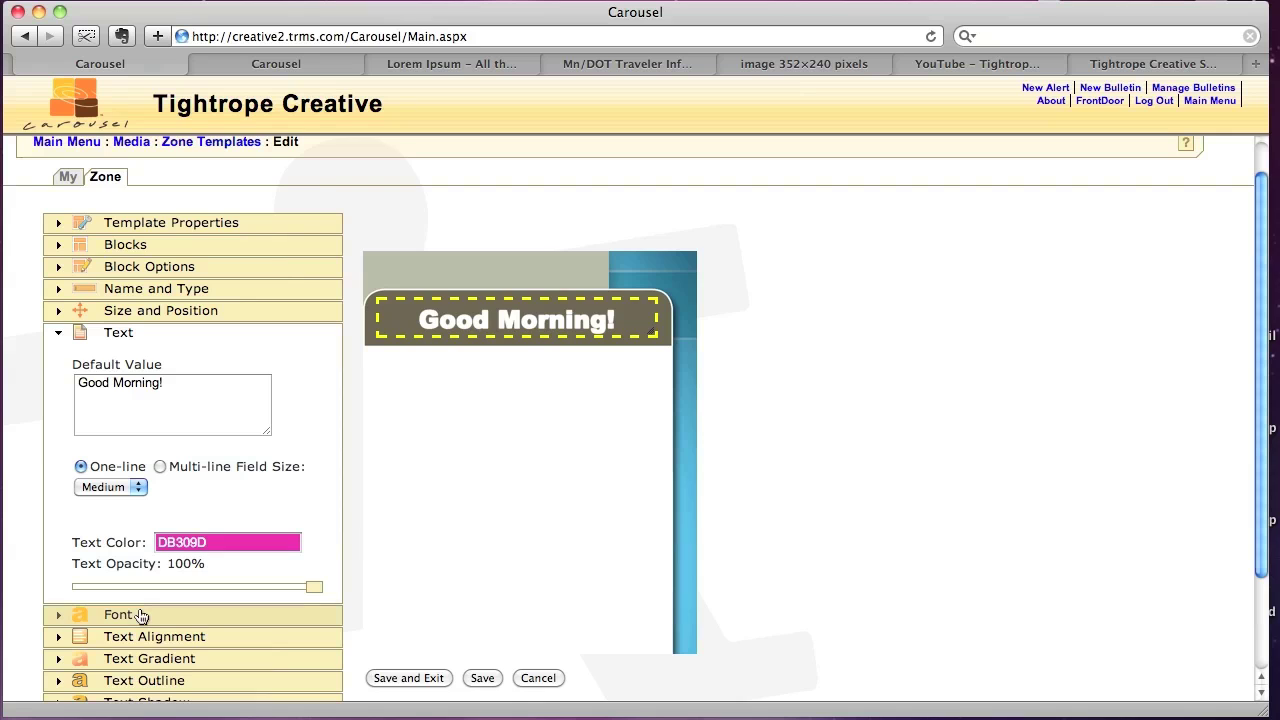
# Step: Turn off the outline drawn around the title text
pyautogui.scroll(-5, 140, 615)
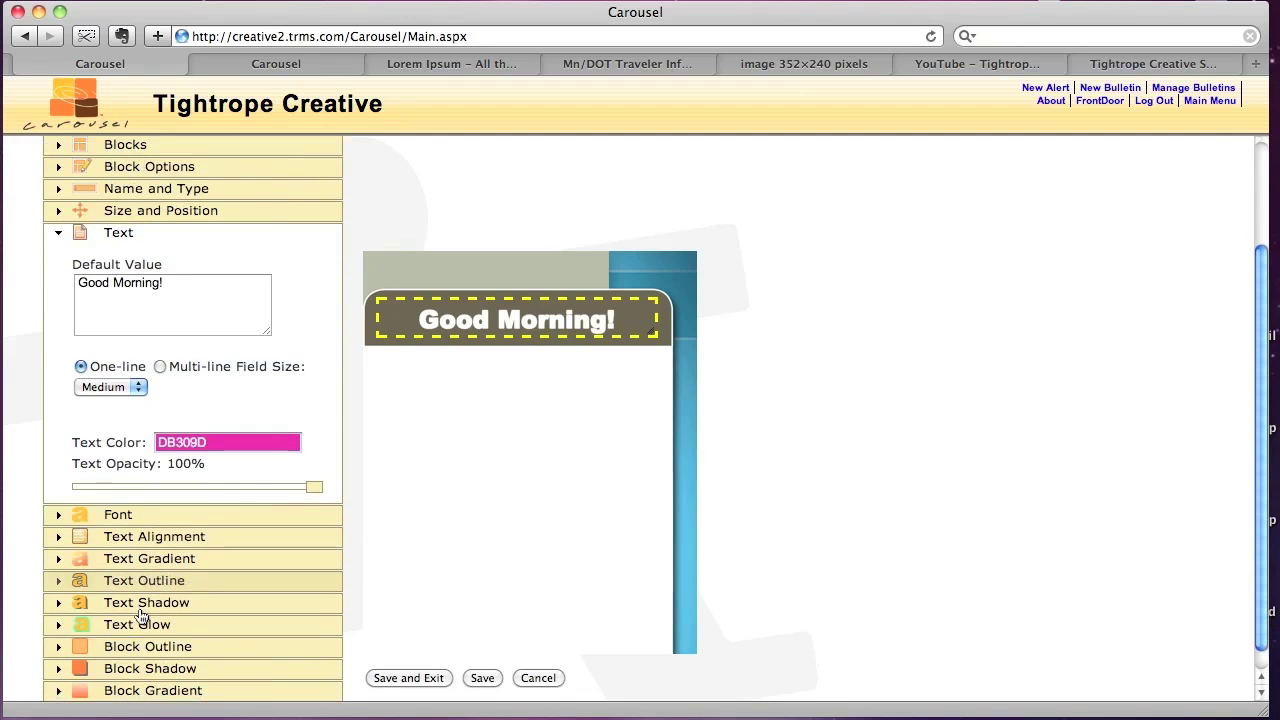
pyautogui.click(144, 576)
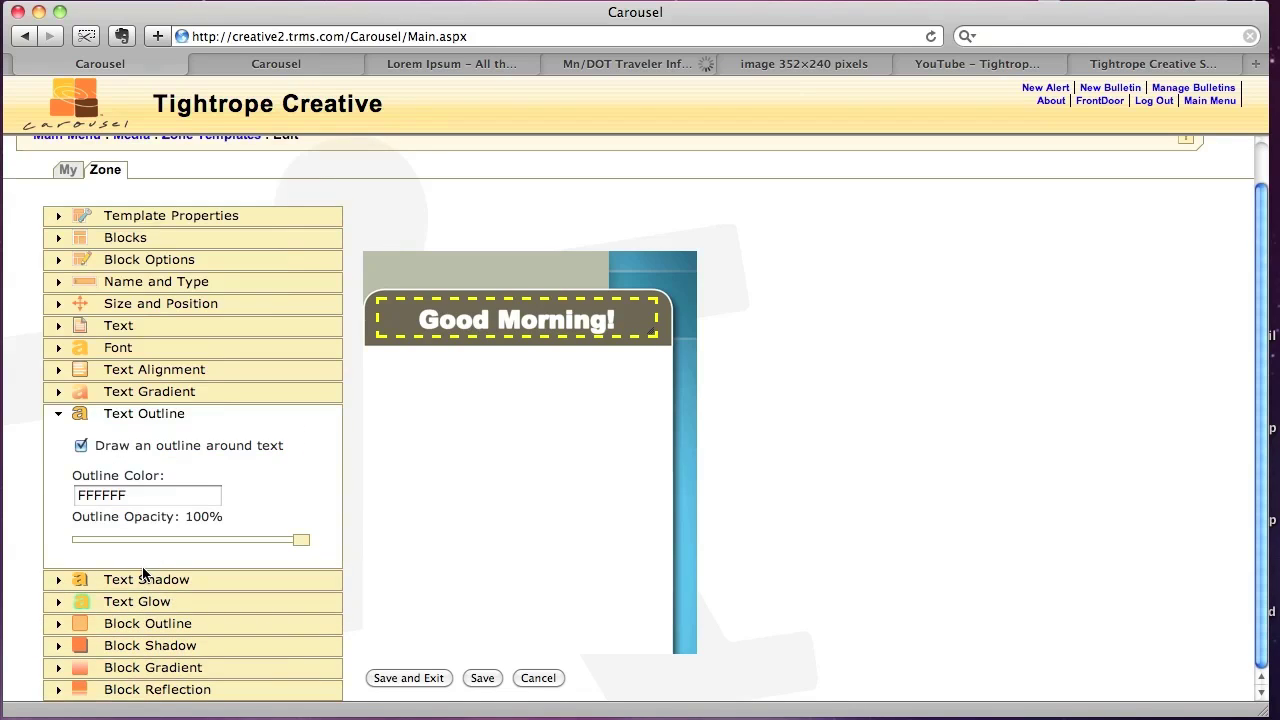
pyautogui.click(81, 448)
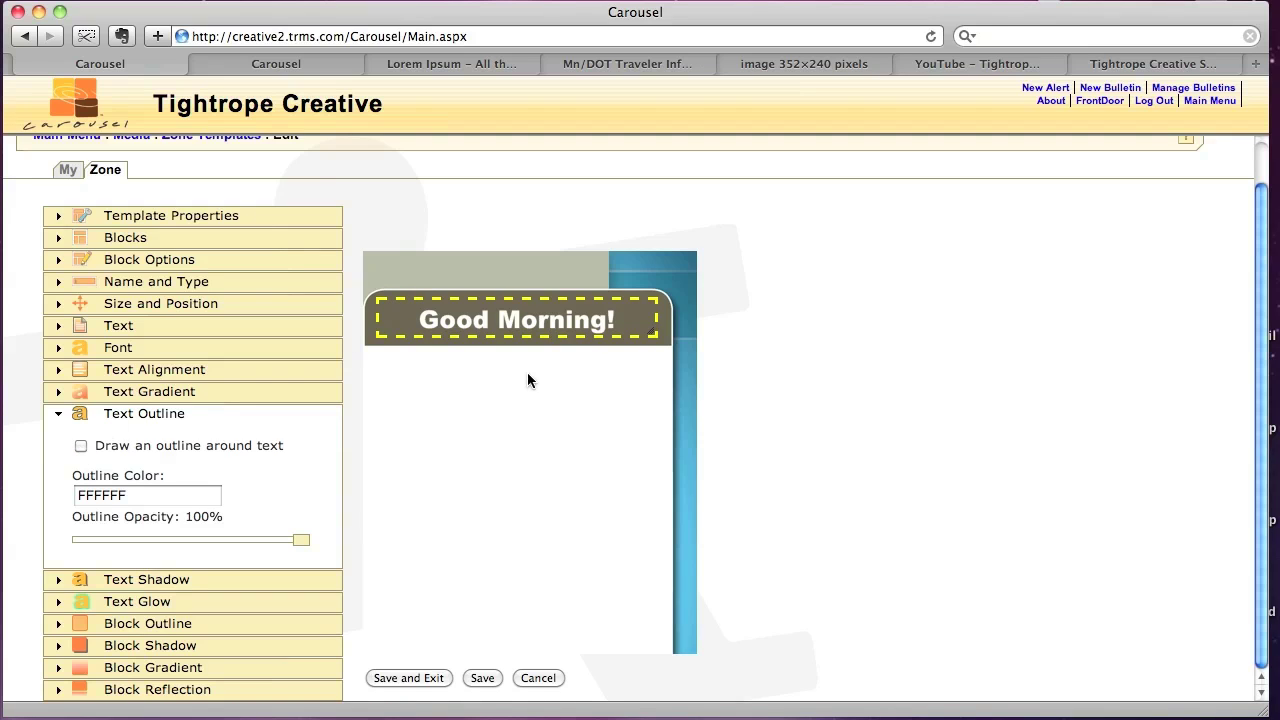
pyautogui.click(108, 414)
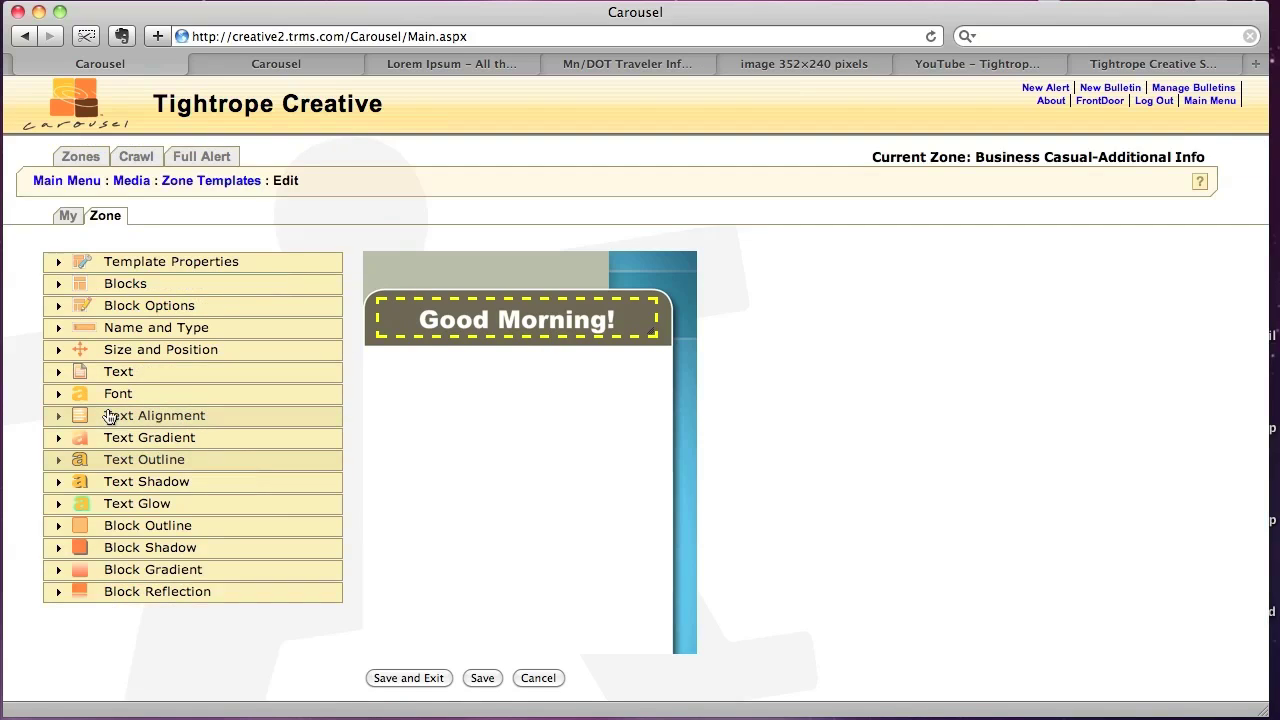
# Step: Draw a shadow behind the title text with a depth of 4 pixels and an opacity of 65%
pyautogui.click(178, 483)
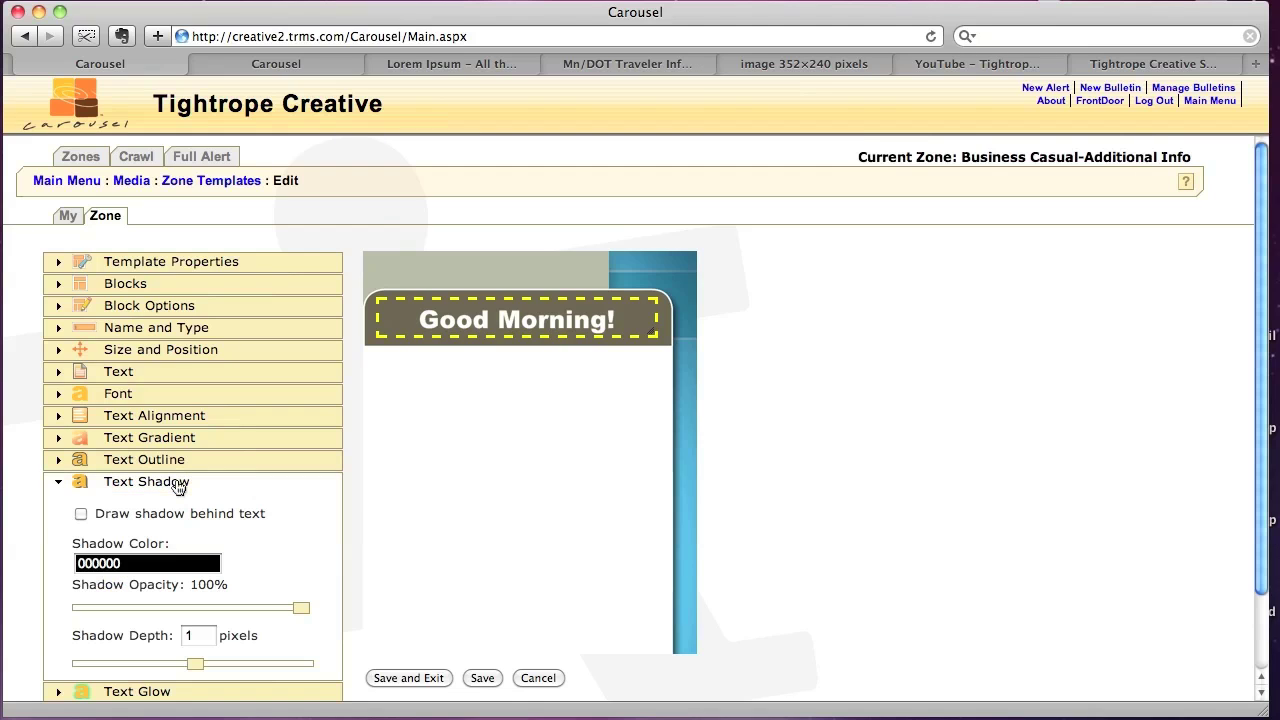
pyautogui.click(81, 515)
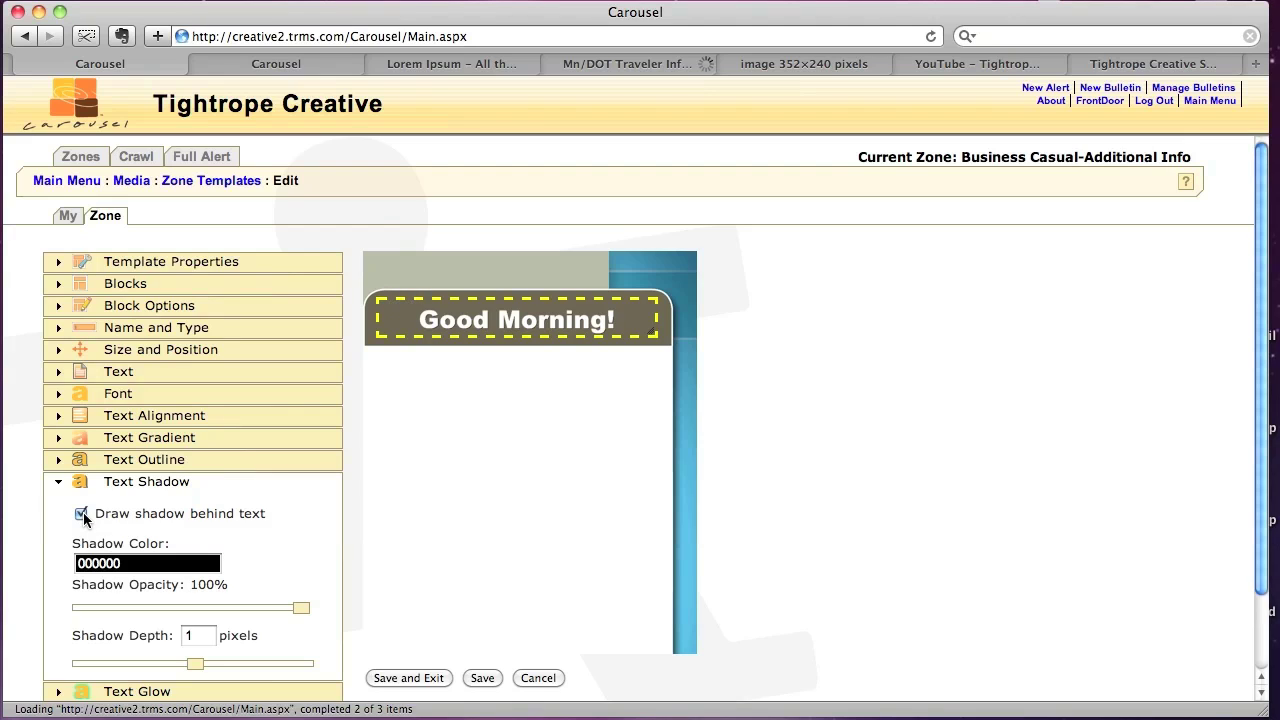
pyautogui.click(198, 668)
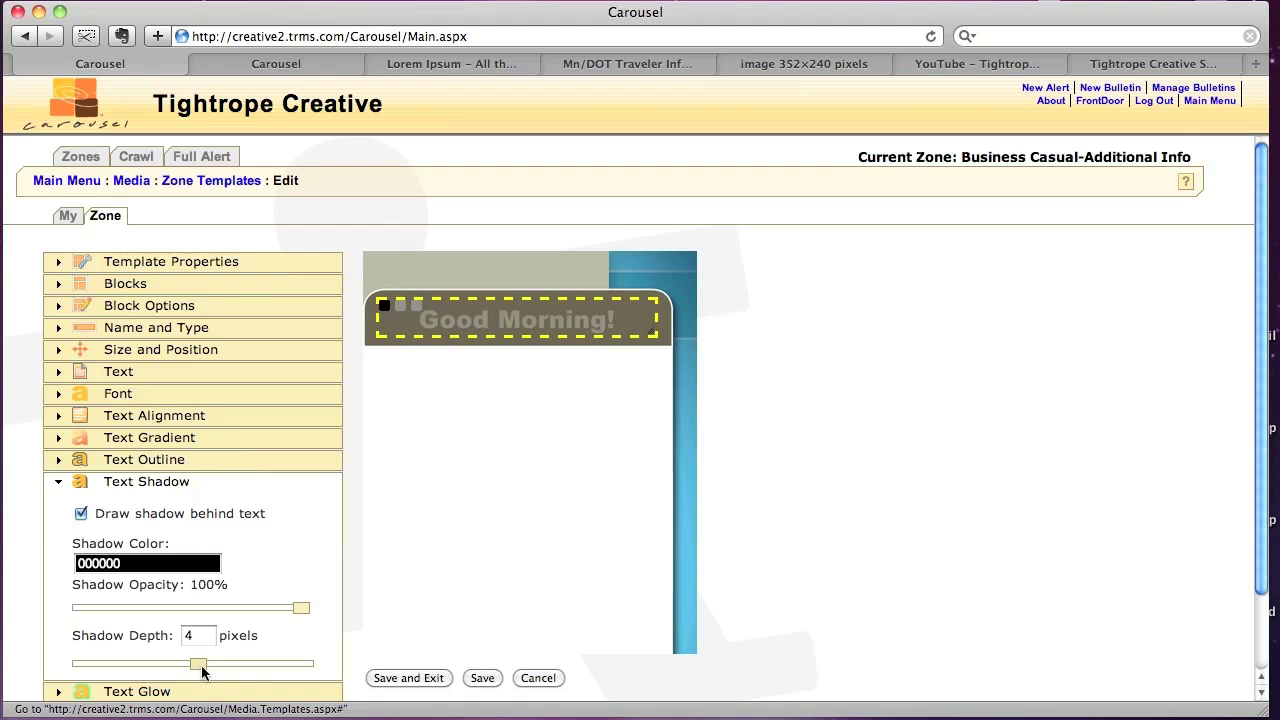
pyautogui.moveTo(299, 606); pyautogui.dragTo(234, 604)
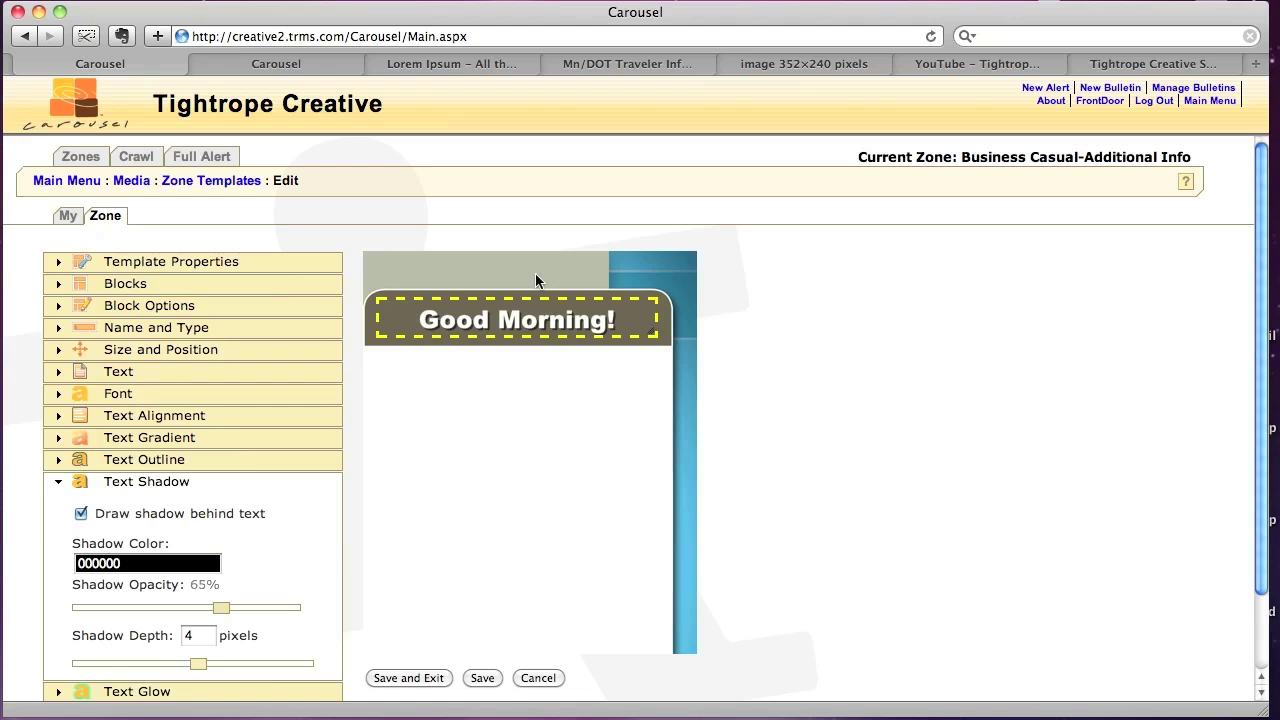
pyautogui.click(220, 484)
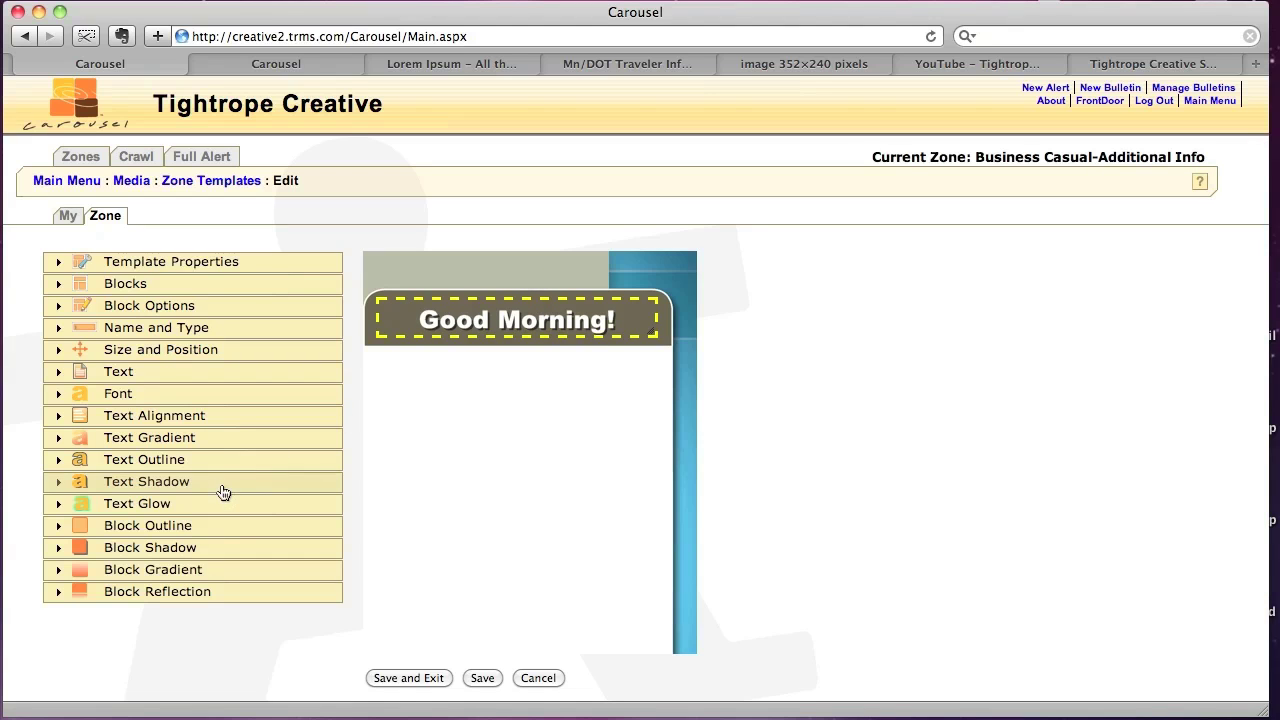
# Step: Add another text block and move it into the white area below the title
pyautogui.click(214, 285)
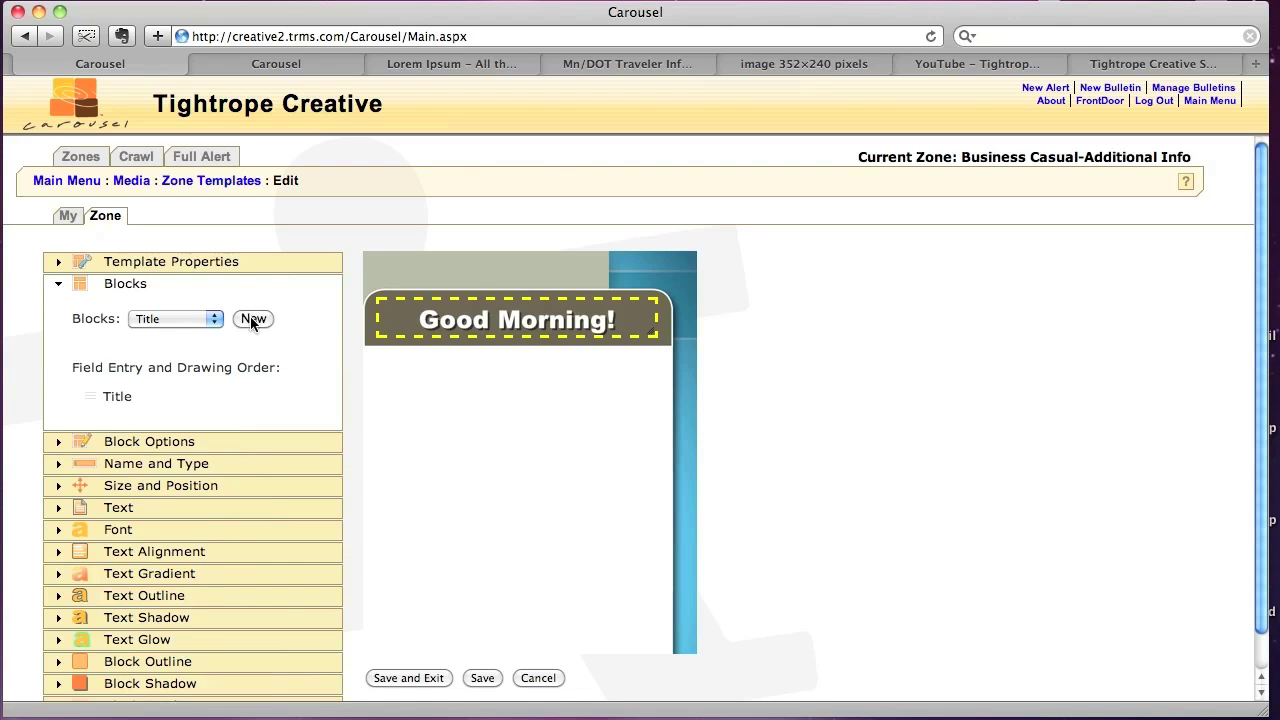
pyautogui.click(252, 320)
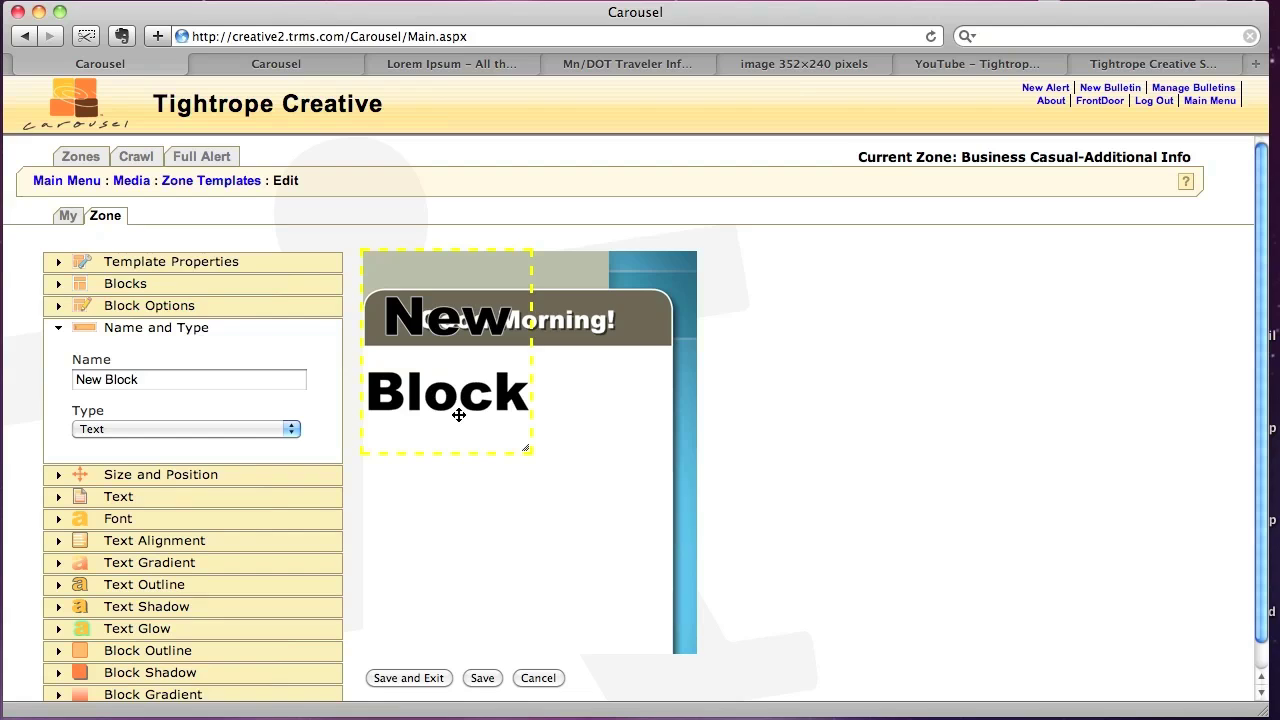
pyautogui.moveTo(457, 414); pyautogui.dragTo(517, 546)
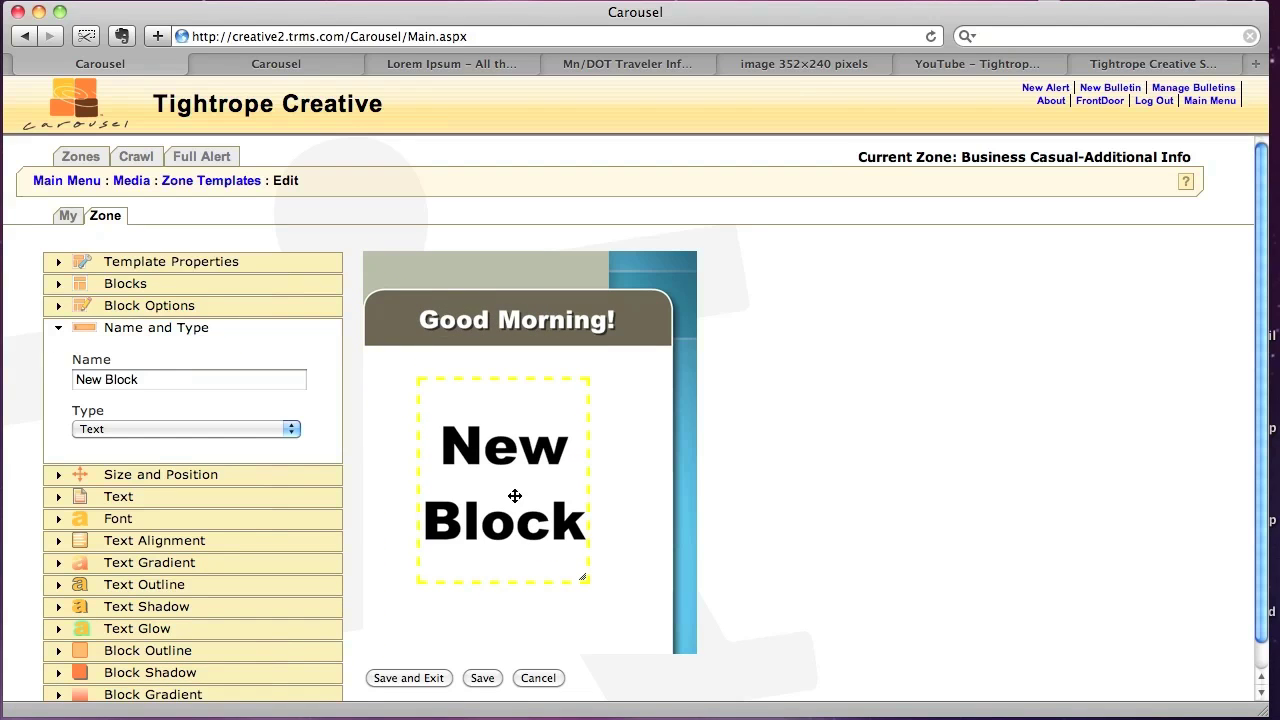
# Step: Delete the newly added block from the template and accept the deletion
pyautogui.click(245, 287)
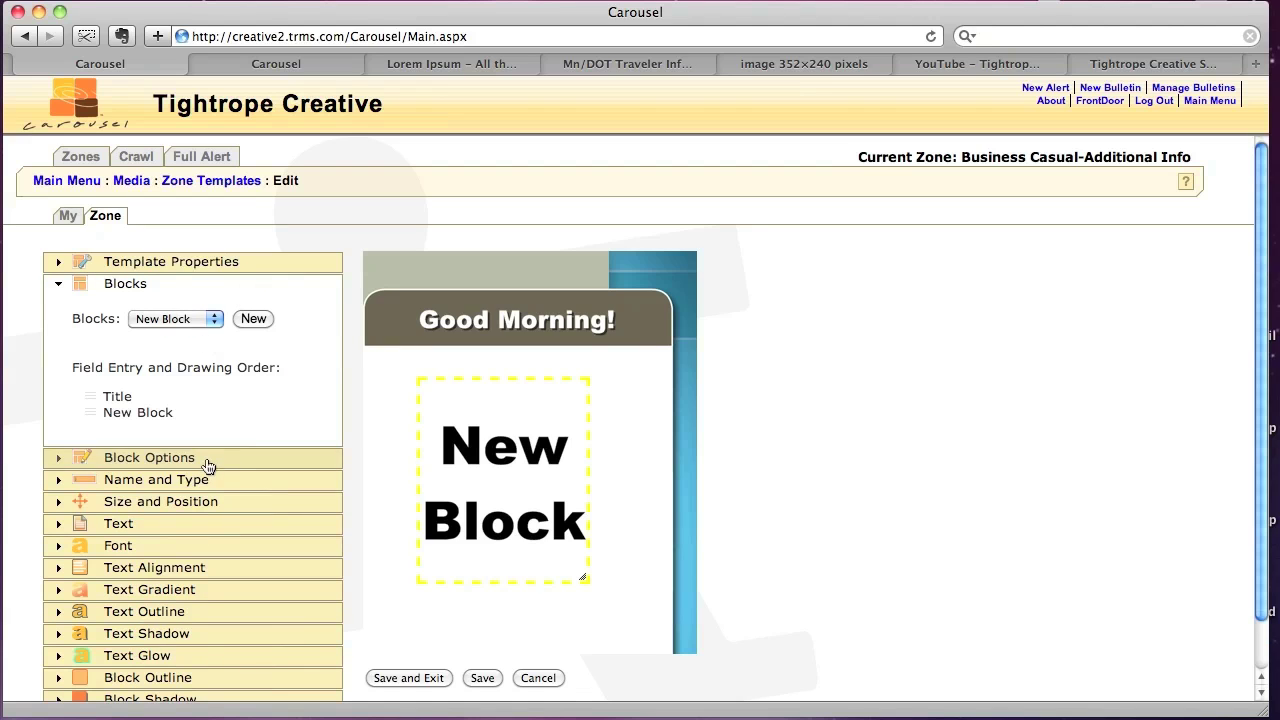
pyautogui.click(205, 460)
pyautogui.click(135, 342)
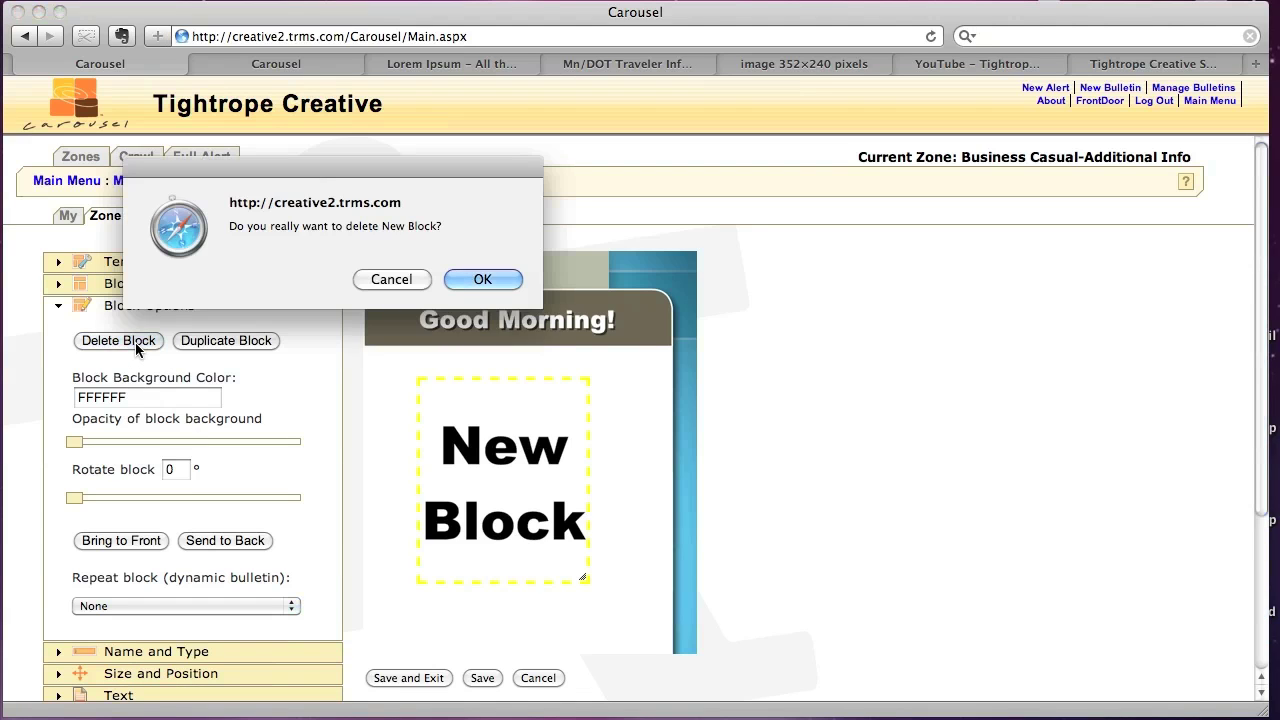
pyautogui.click(479, 279)
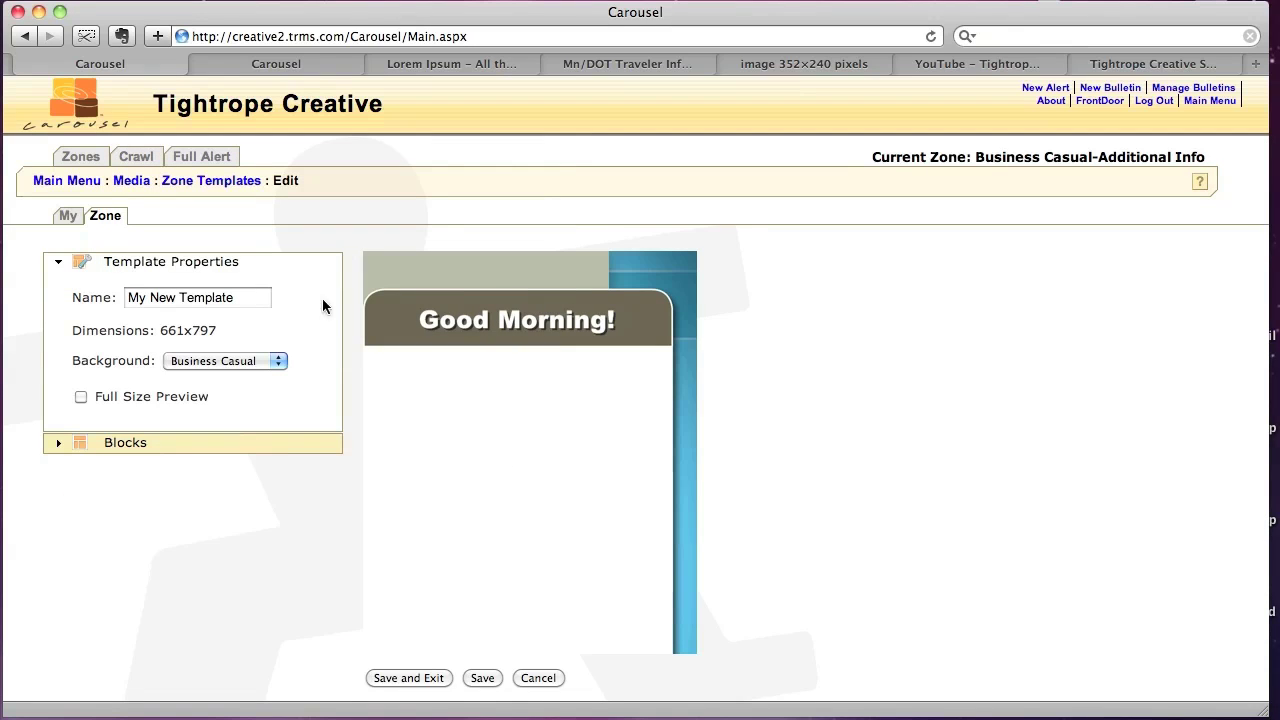
# Step: Duplicate the title block and place the copy just below the brown header, aligned with the title's left edge
pyautogui.click(467, 322)
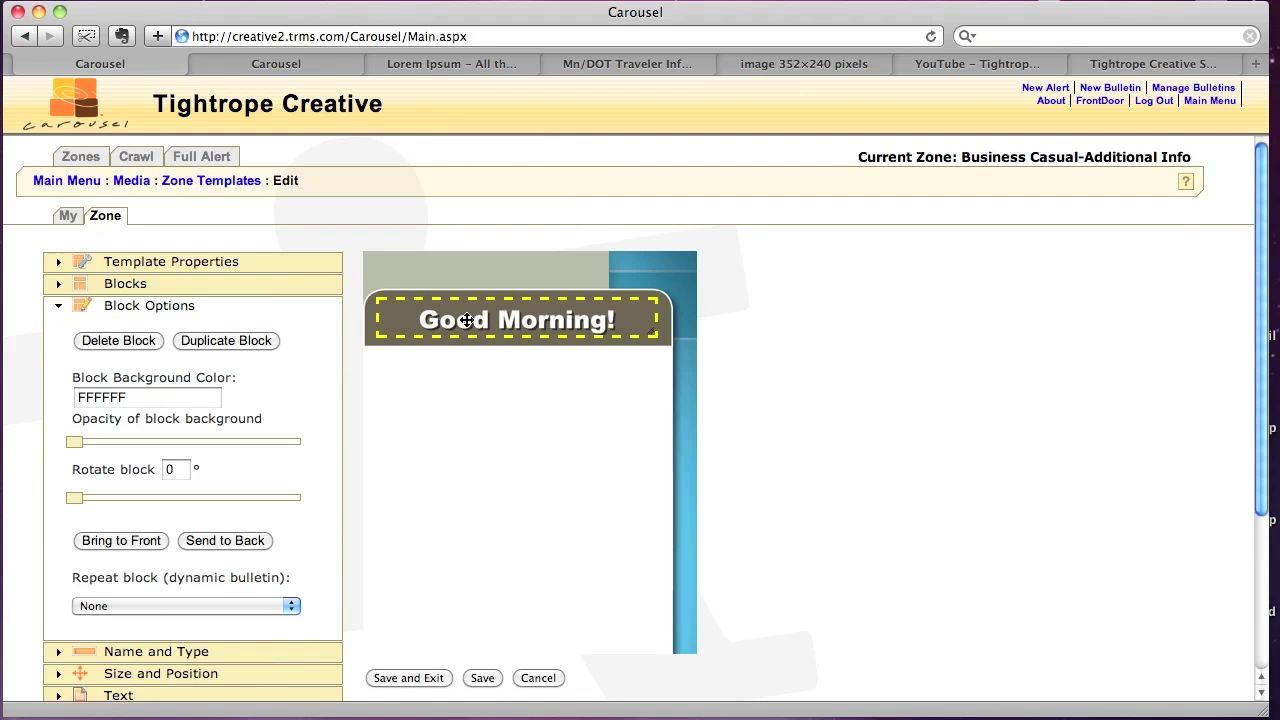
pyautogui.click(250, 341)
pyautogui.moveTo(514, 330); pyautogui.dragTo(517, 384)
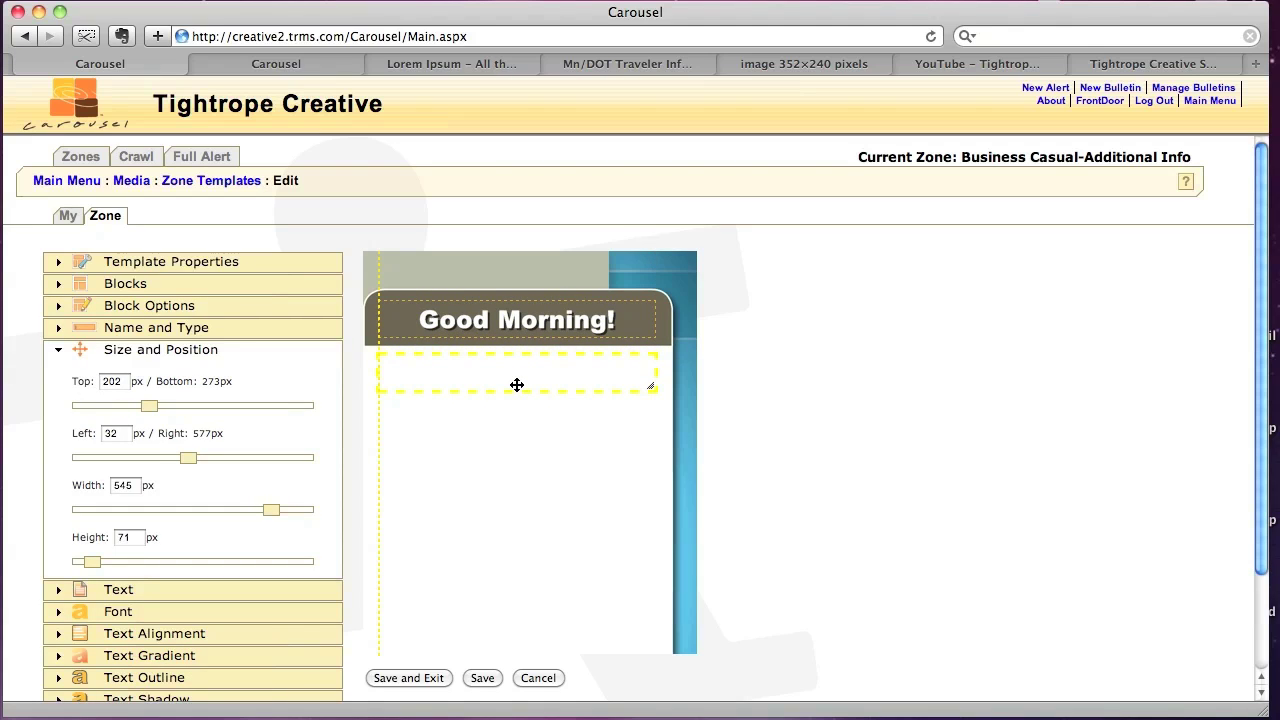
pyautogui.moveTo(517, 384); pyautogui.dragTo(511, 383)
pyautogui.moveTo(512, 383); pyautogui.dragTo(510, 383)
pyautogui.click(511, 383)
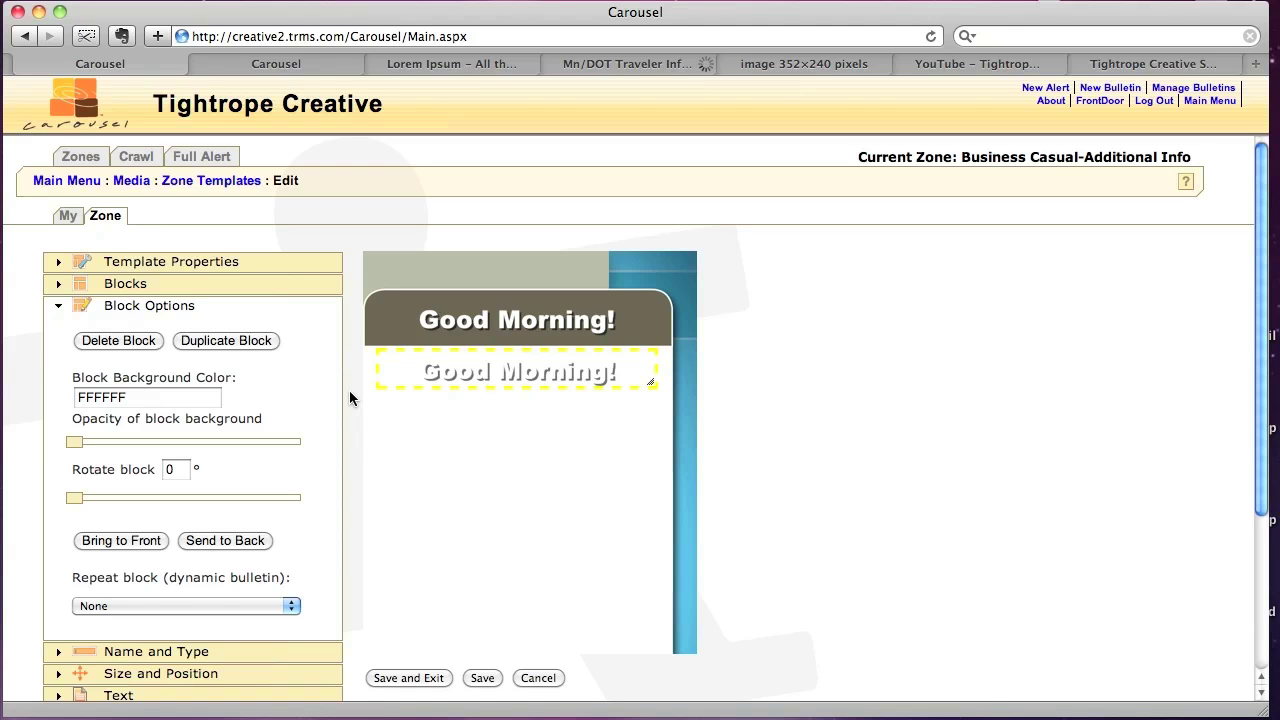
# Step: Rename the duplicated text block as Subtitle
pyautogui.scroll(-3, 349, 392)
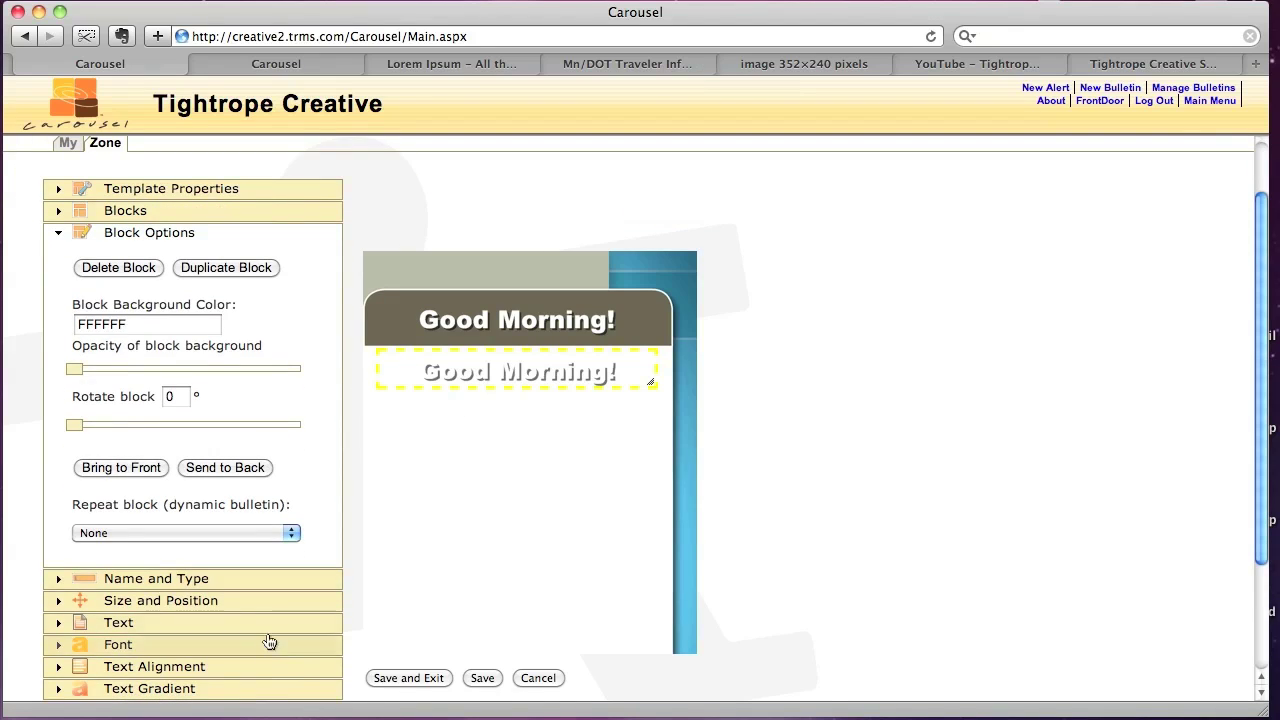
pyautogui.click(234, 580)
pyautogui.moveTo(213, 360); pyautogui.dragTo(74, 347)
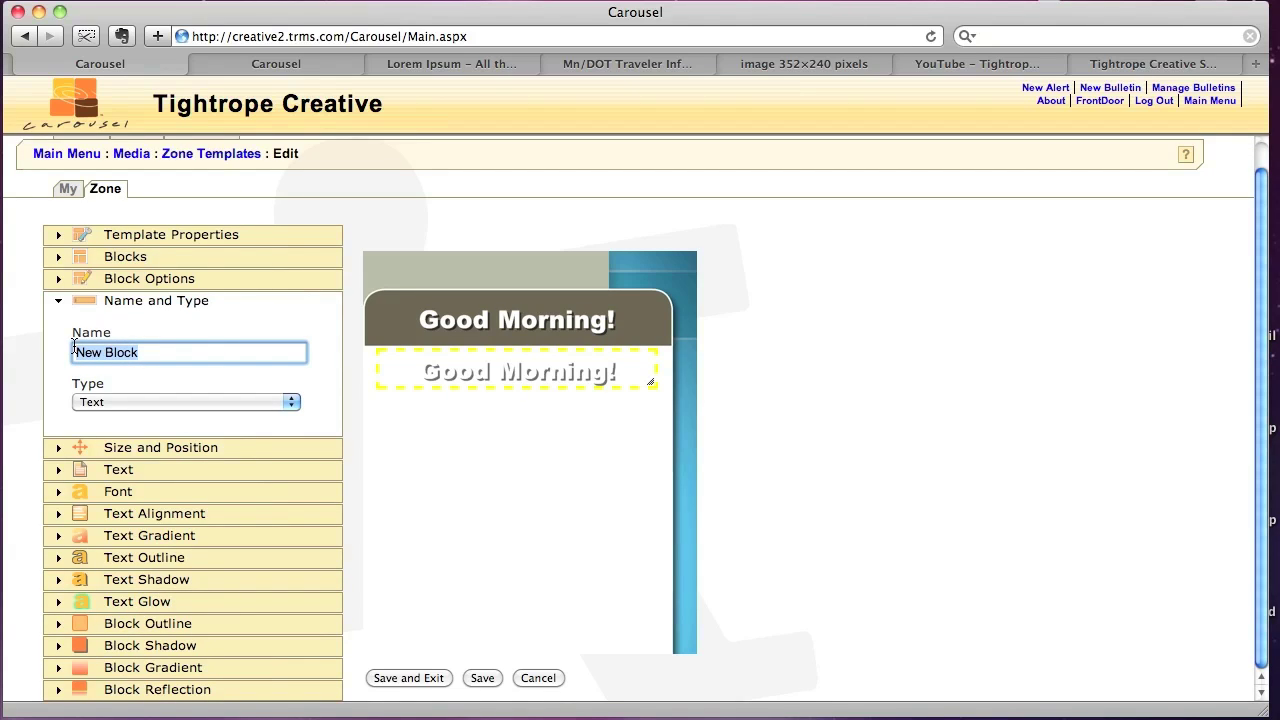
pyautogui.write('Sub')
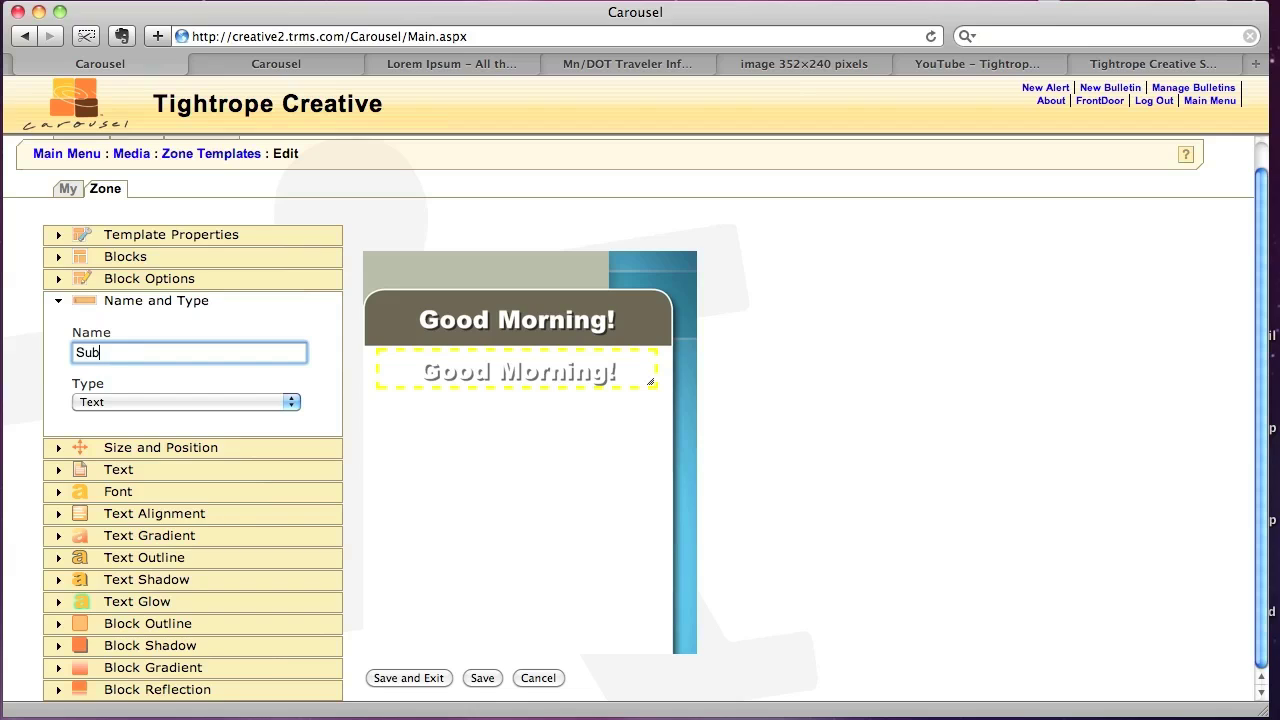
pyautogui.write('title')
pyautogui.press('Tab')
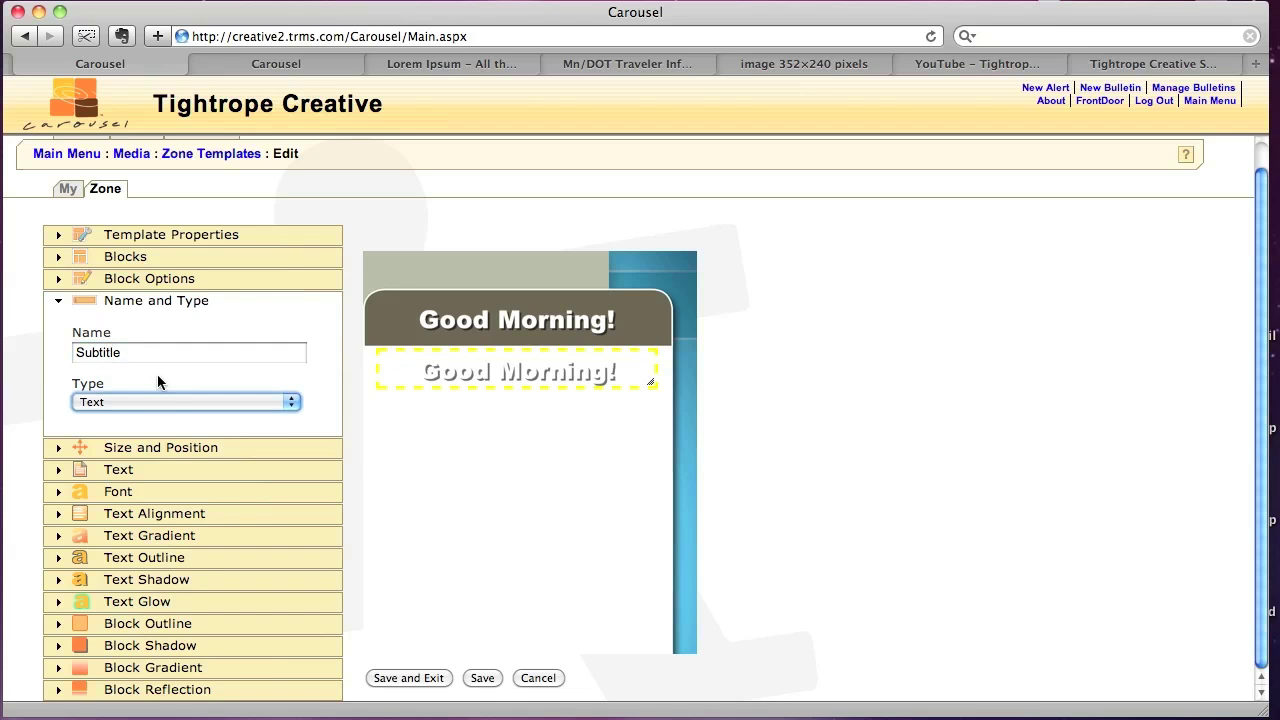
# Step: Set the subtitle block's default text to "I'm getting hungry"
pyautogui.click(133, 472)
pyautogui.click(198, 417)
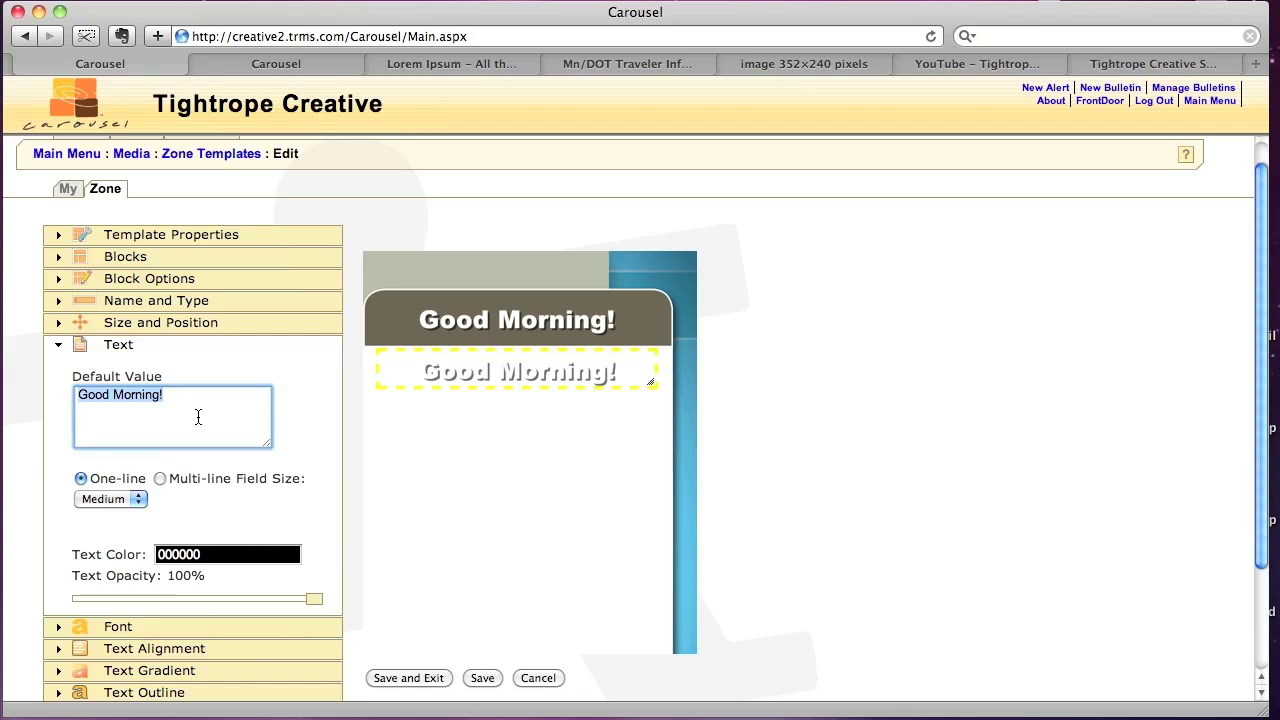
pyautogui.write("I'm g")
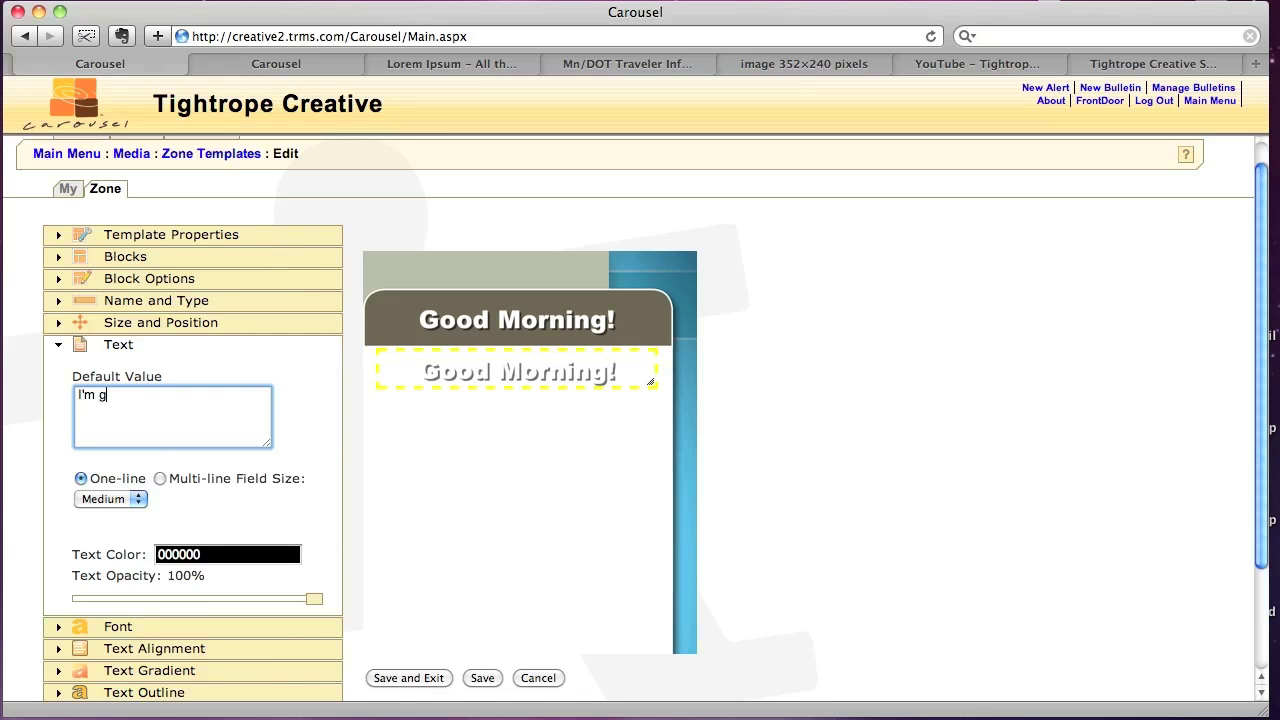
pyautogui.write('etting hungry')
pyautogui.press('Tab')
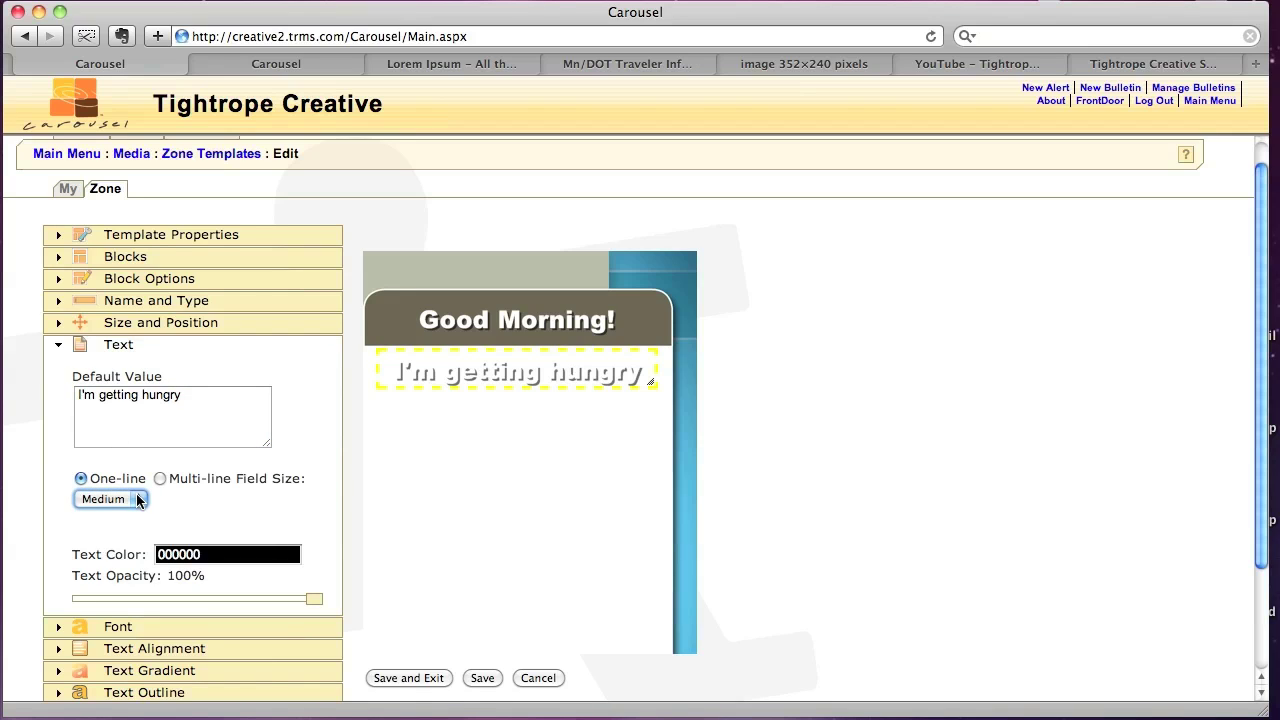
# Step: Set the subtitle block's field size to Large and its text color to black
pyautogui.click(136, 495)
pyautogui.click(138, 523)
pyautogui.click(200, 552)
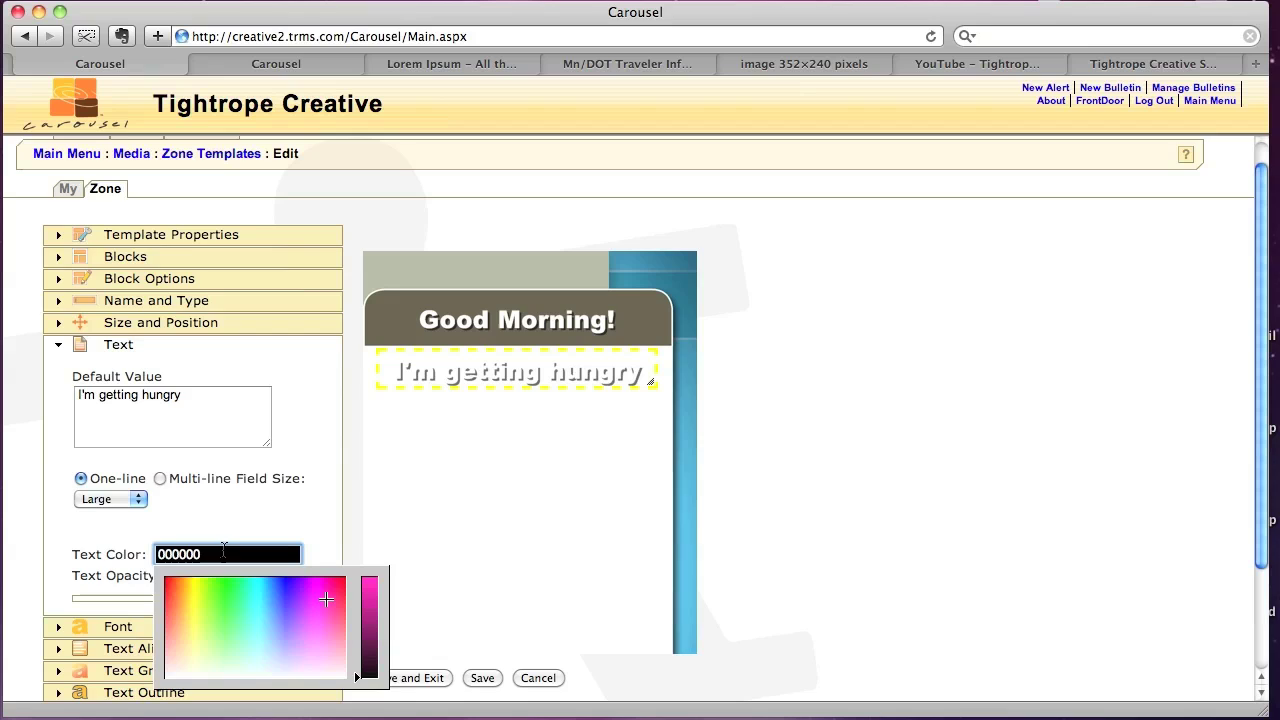
pyautogui.moveTo(224, 549); pyautogui.dragTo(111, 548)
pyautogui.write('black')
pyautogui.press('Return')
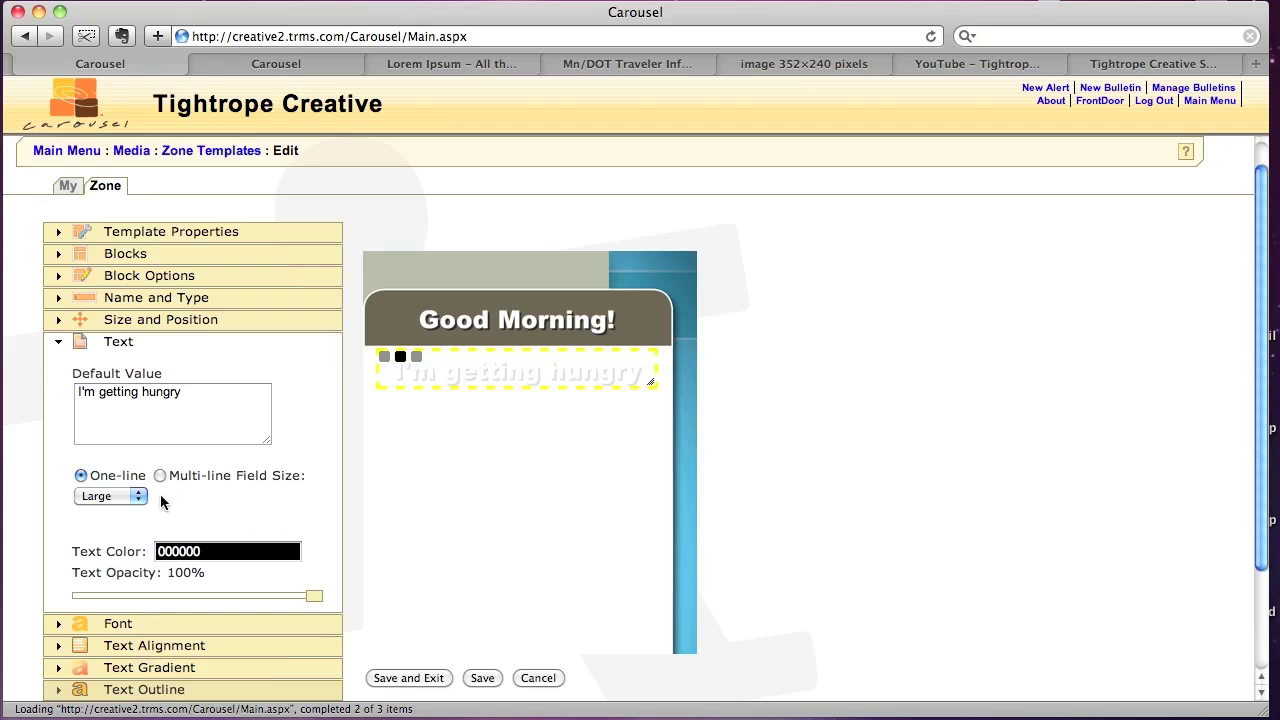
# Step: Turn off the shadow drawn behind the subtitle text
pyautogui.scroll(-3, 160, 500)
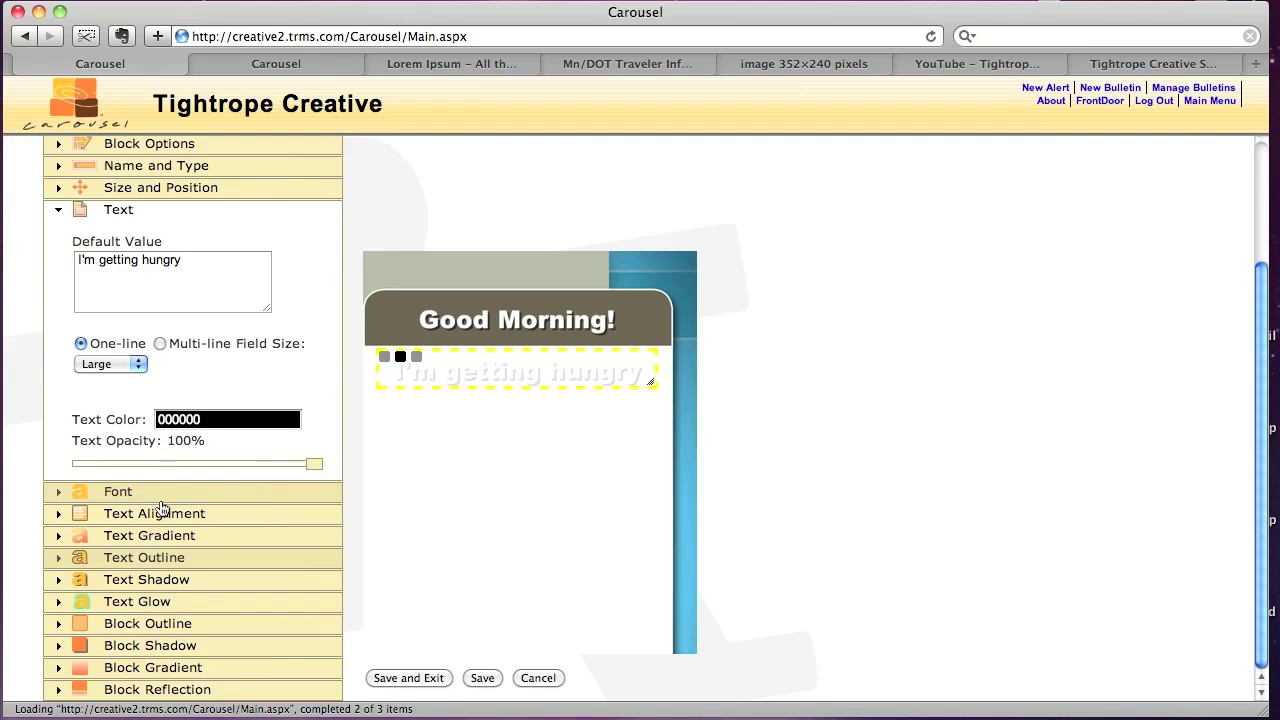
pyautogui.click(170, 557)
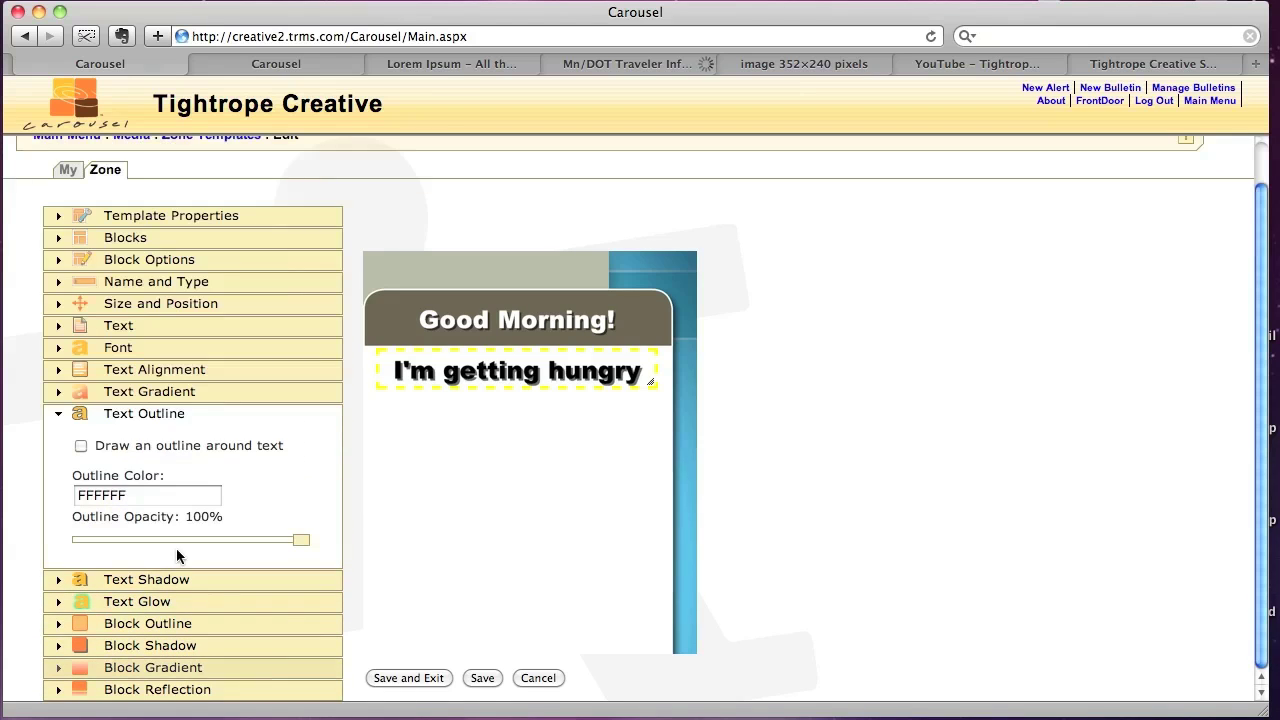
pyautogui.click(150, 582)
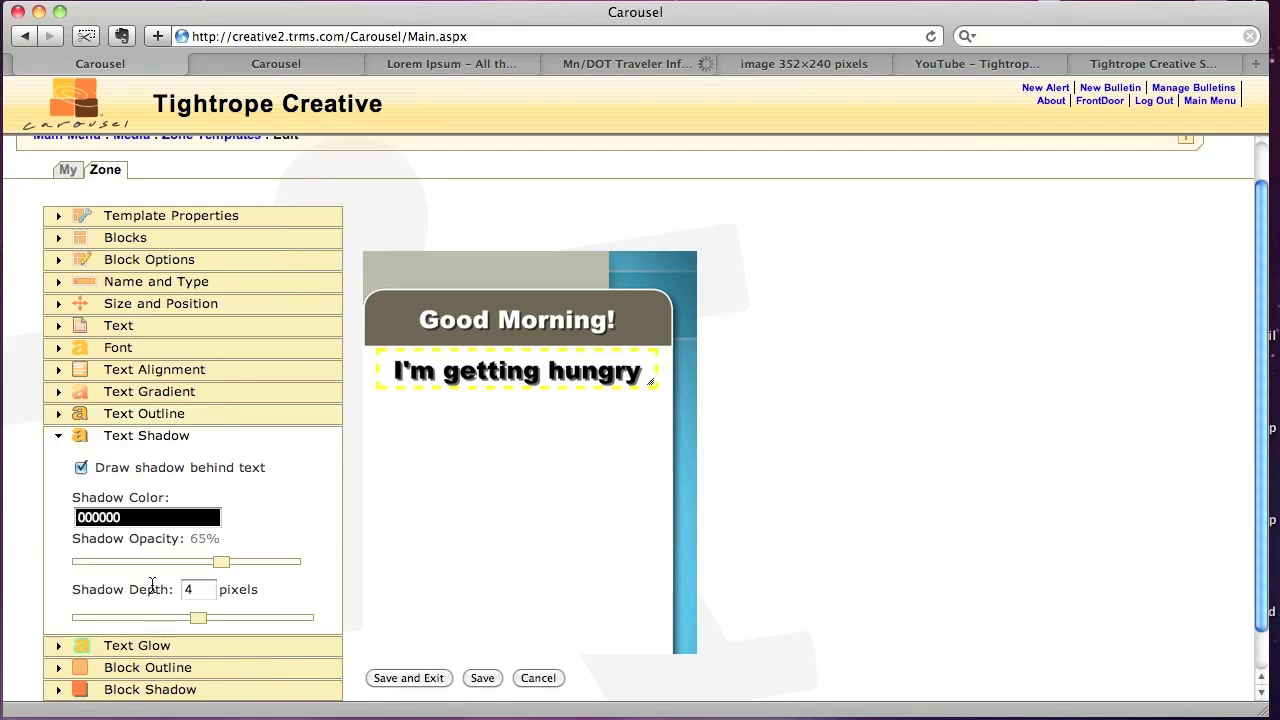
pyautogui.click(80, 468)
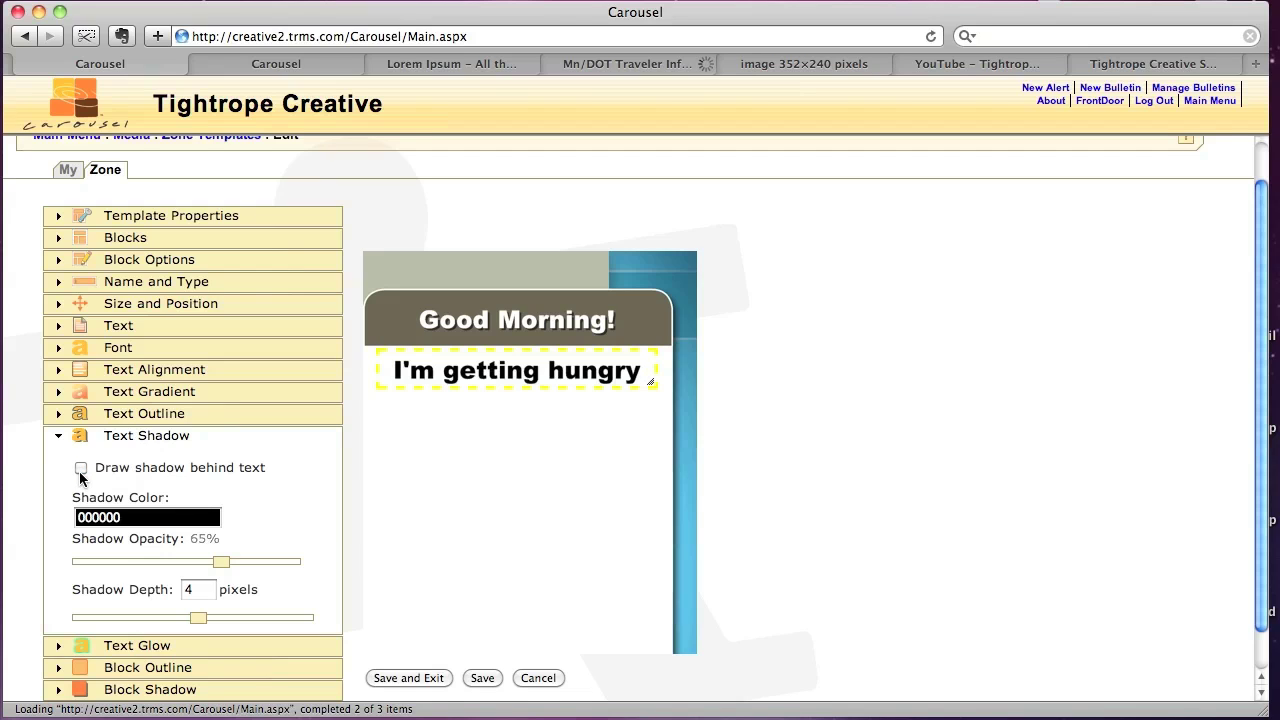
# Step: Change the subtitle font to Arial, disable Size Text to Fit, and set the font size to 30
pyautogui.click(164, 354)
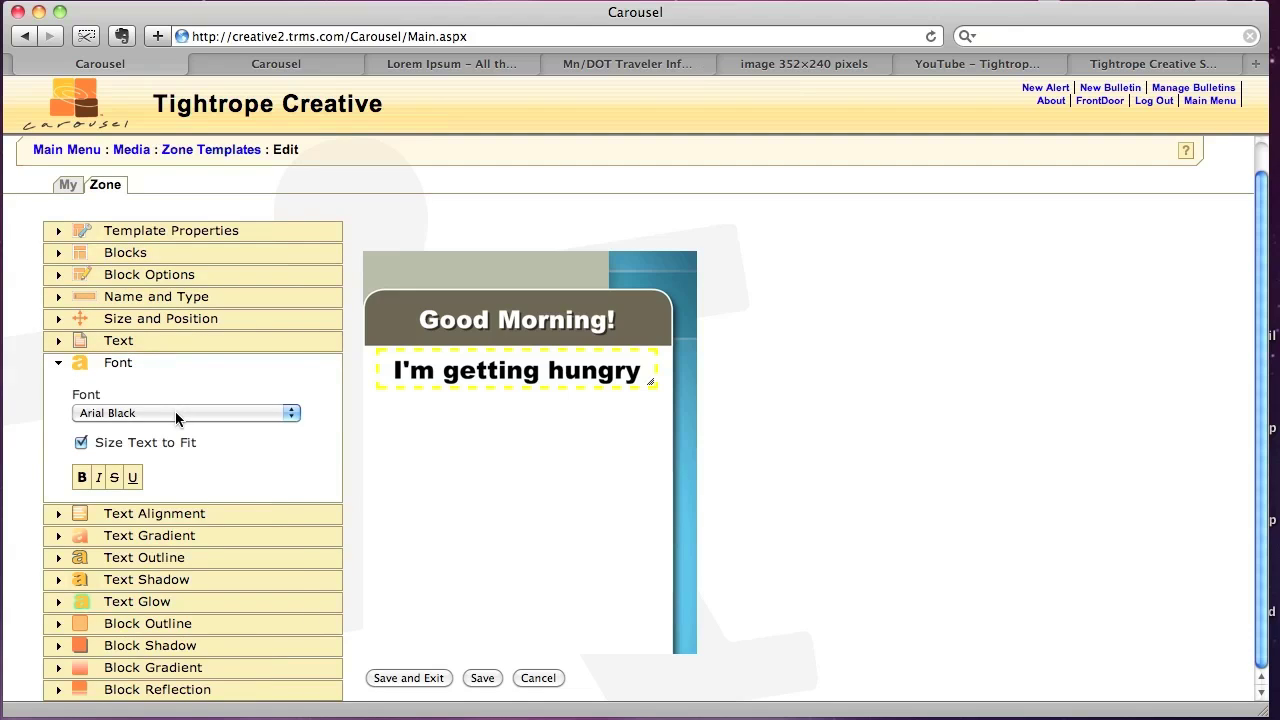
pyautogui.click(175, 411)
pyautogui.click(171, 395)
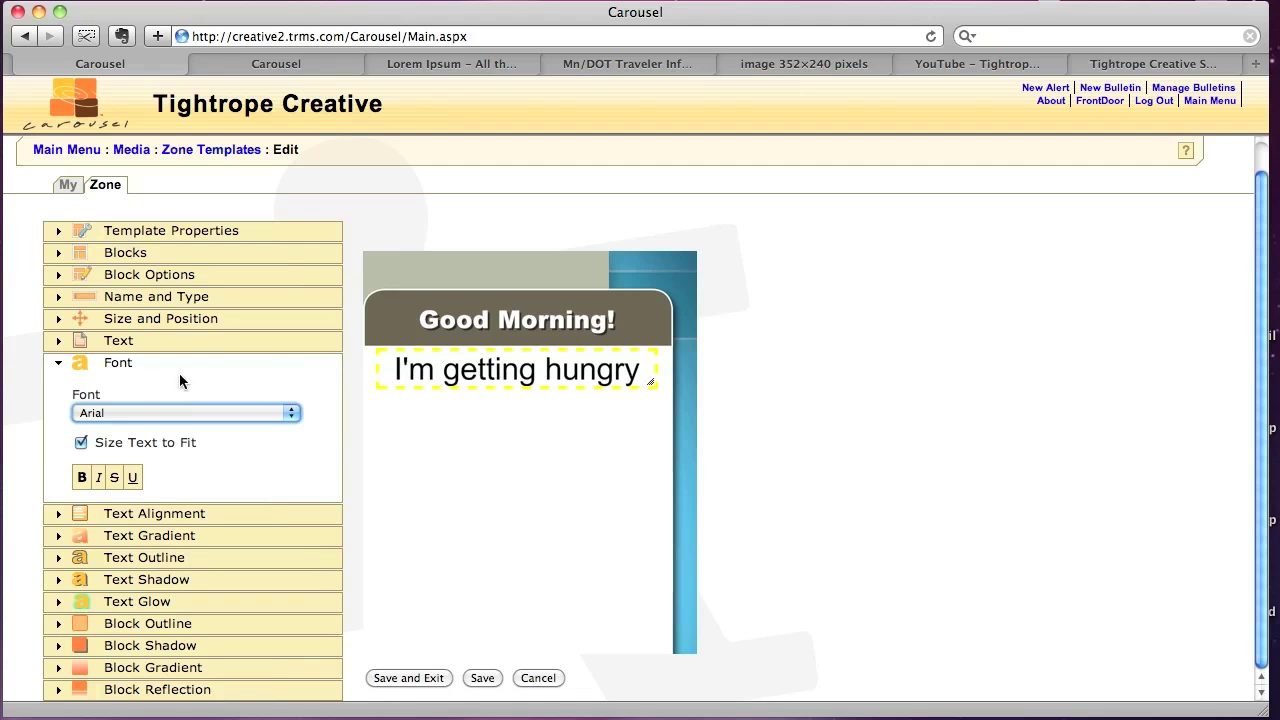
pyautogui.click(81, 443)
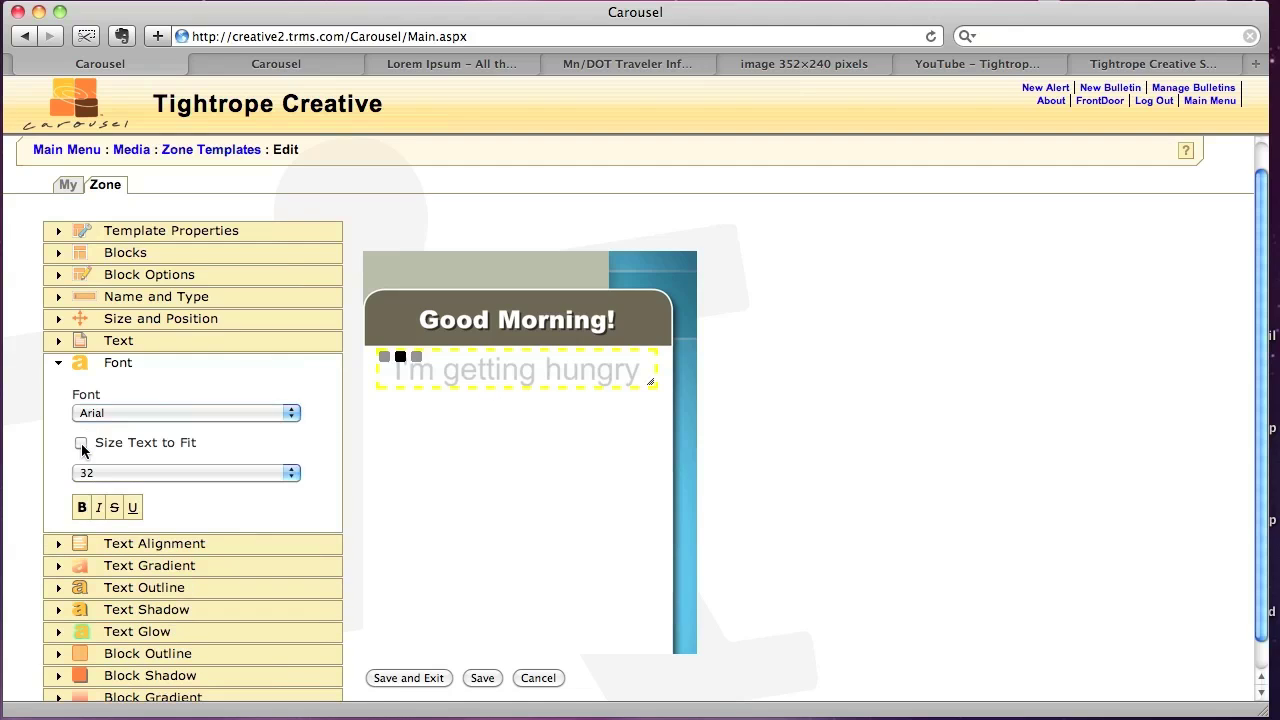
pyautogui.click(235, 473)
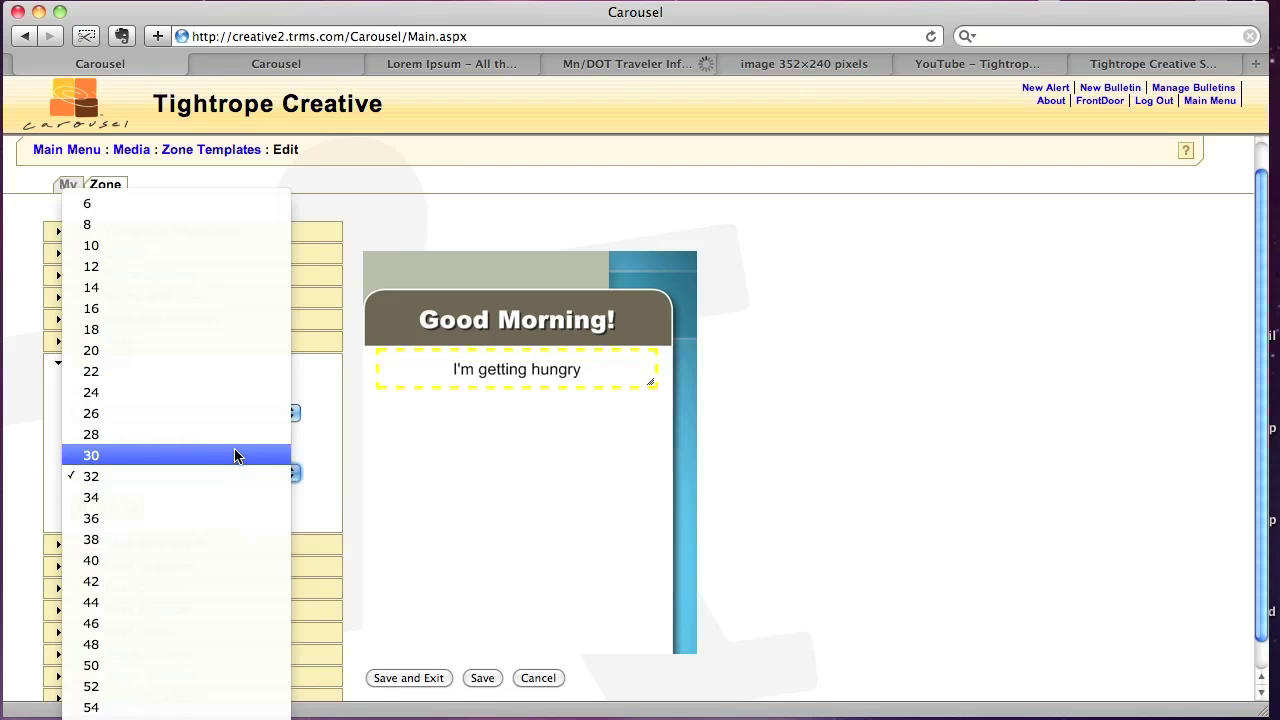
pyautogui.click(235, 455)
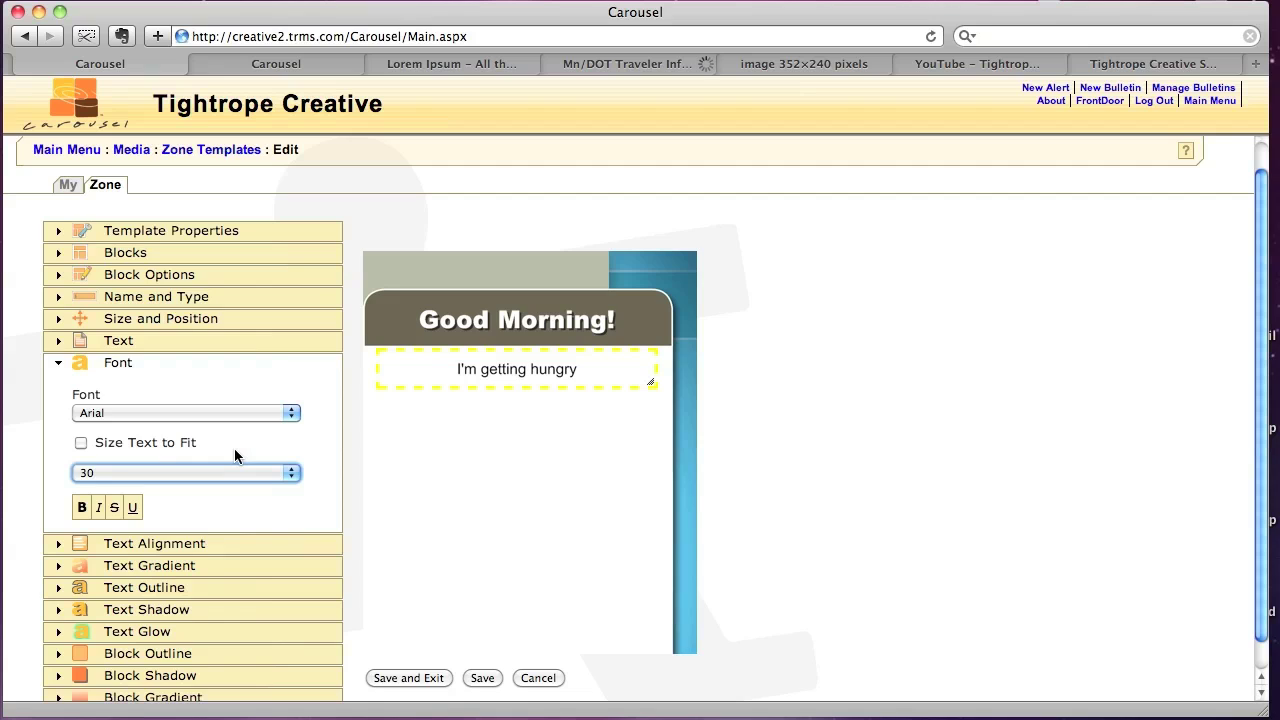
# Step: Align the subtitle text to the left and top of its block, and shorten the block to fit the single line
pyautogui.scroll(-1, 234, 448)
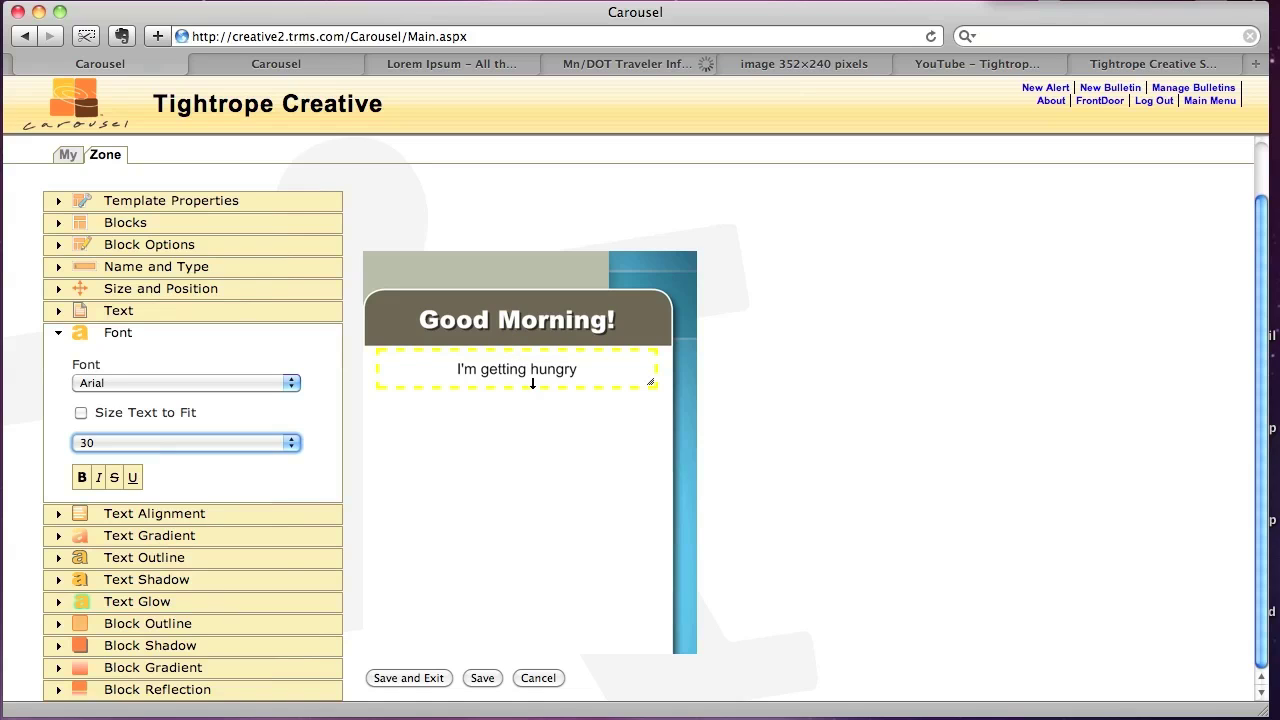
pyautogui.click(186, 515)
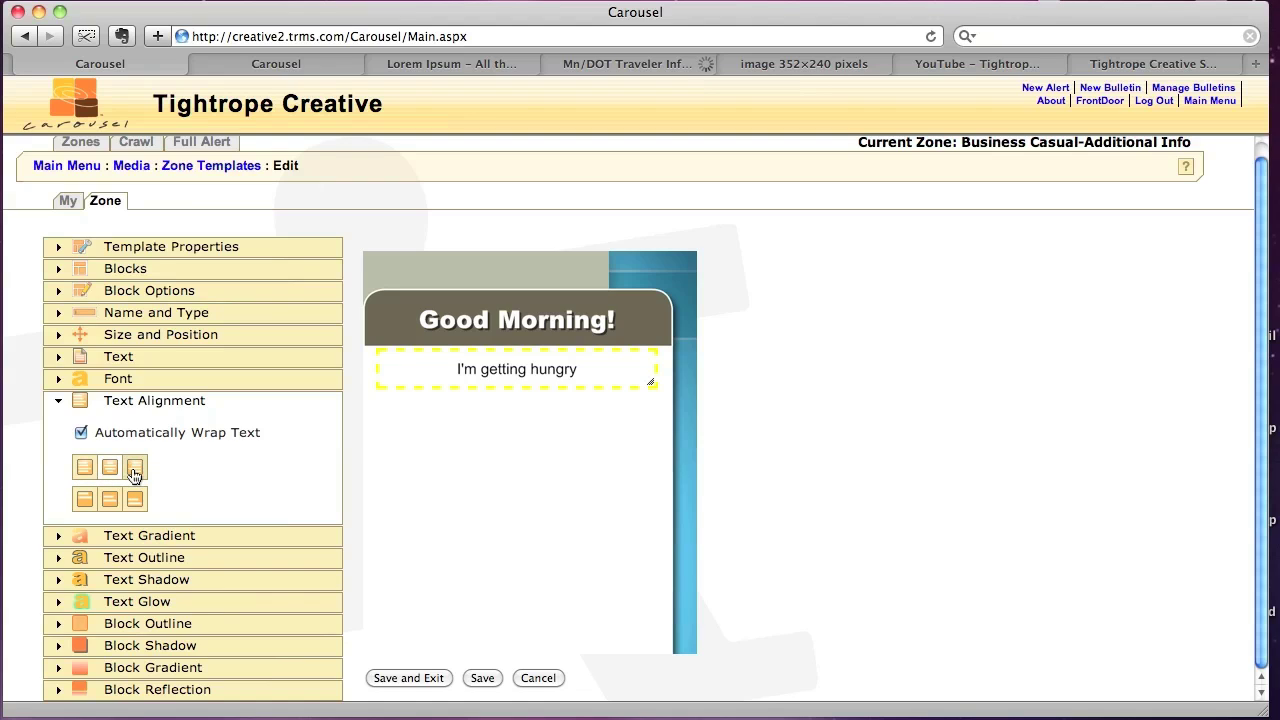
pyautogui.click(87, 468)
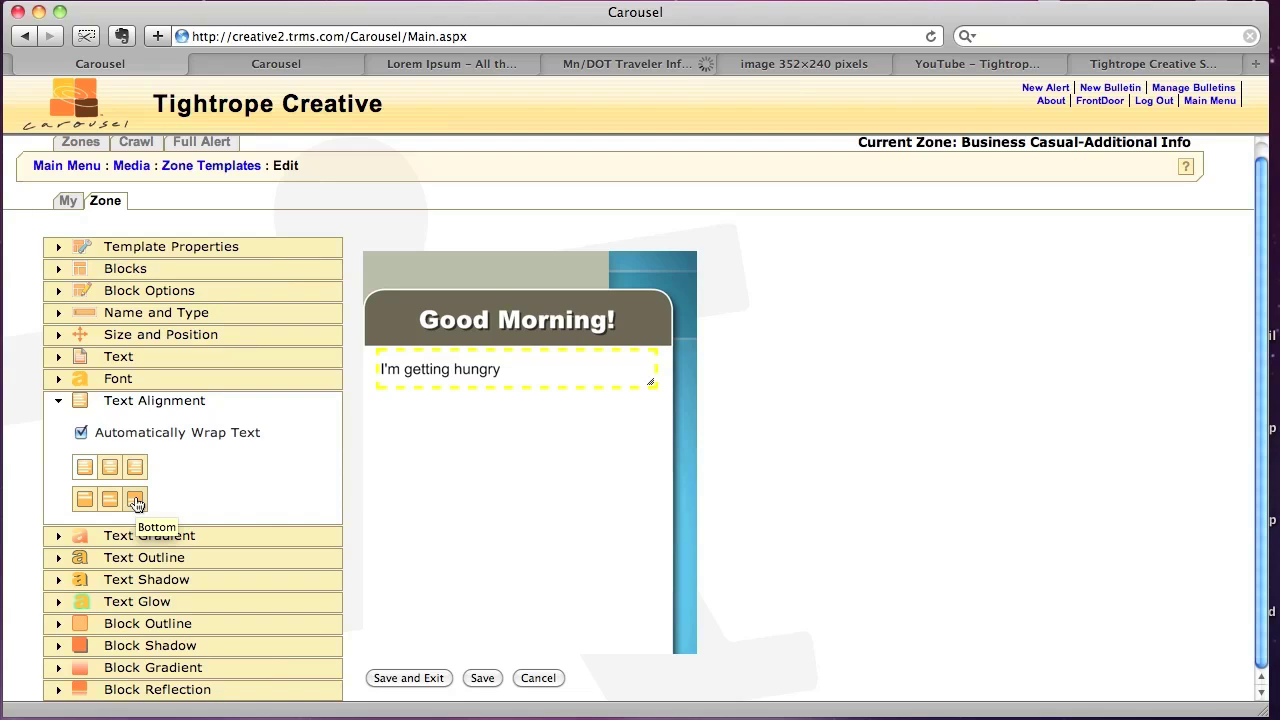
pyautogui.click(85, 499)
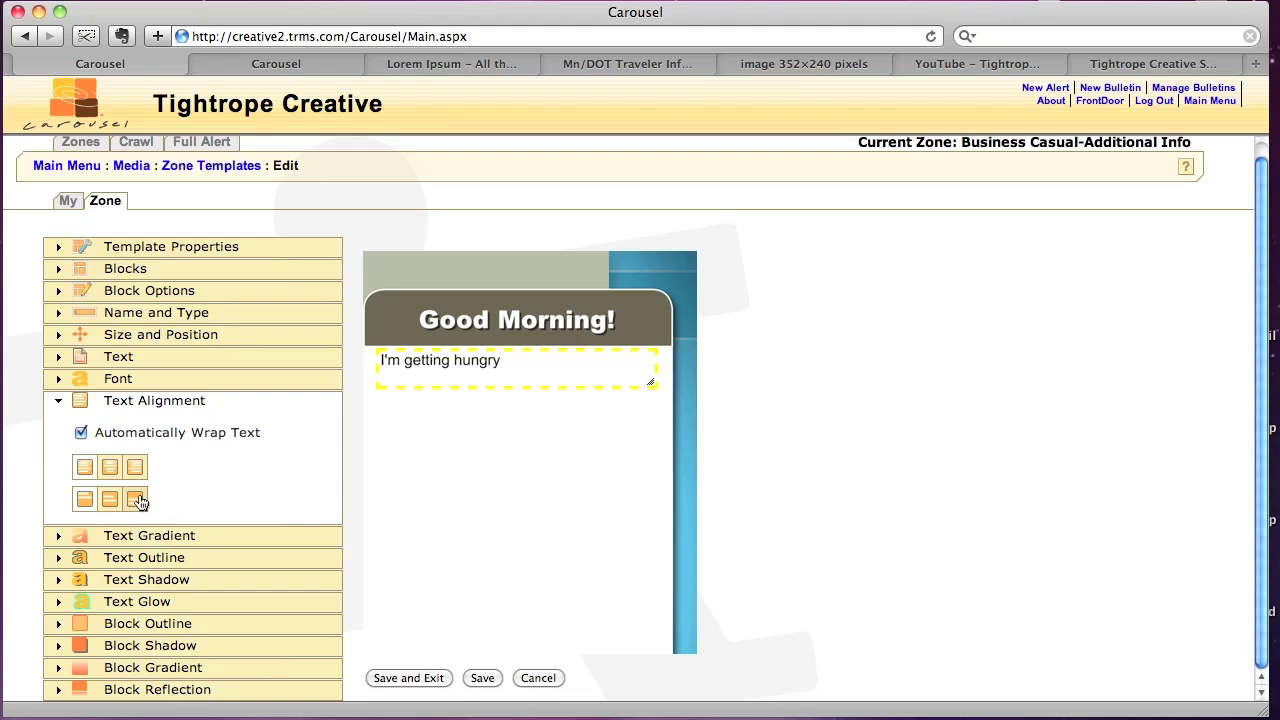
pyautogui.click(138, 500)
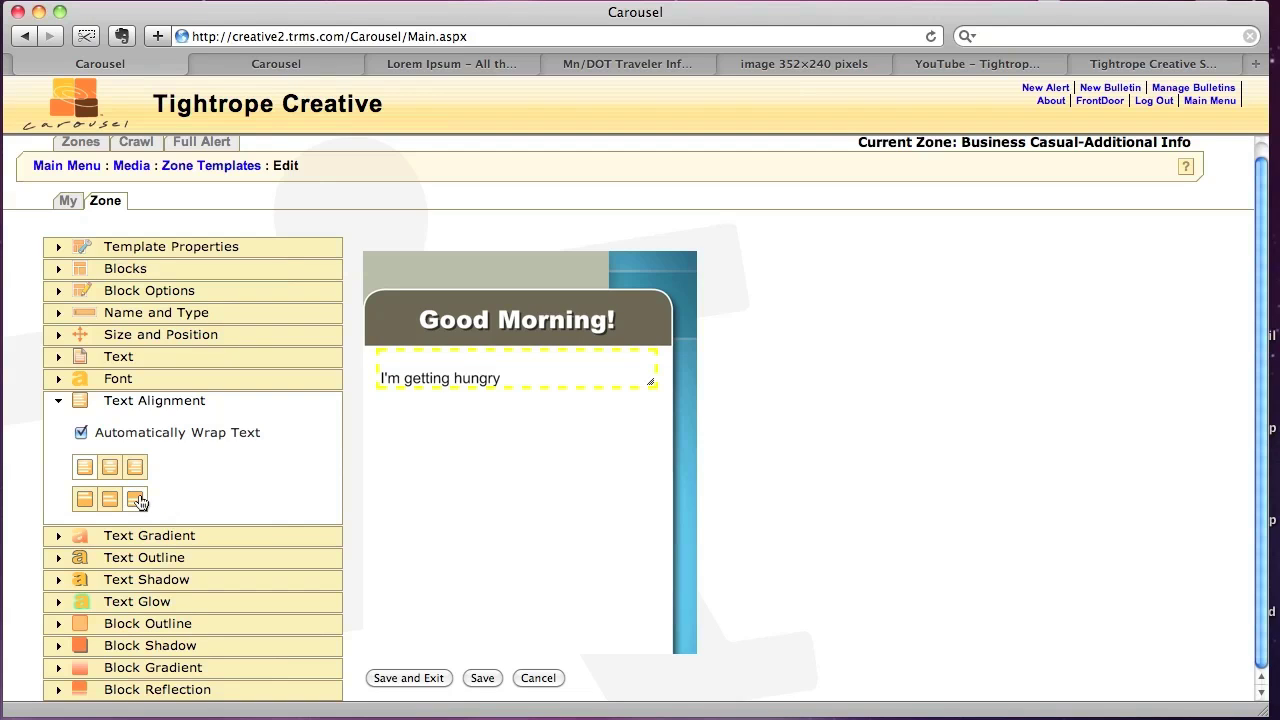
pyautogui.click(84, 500)
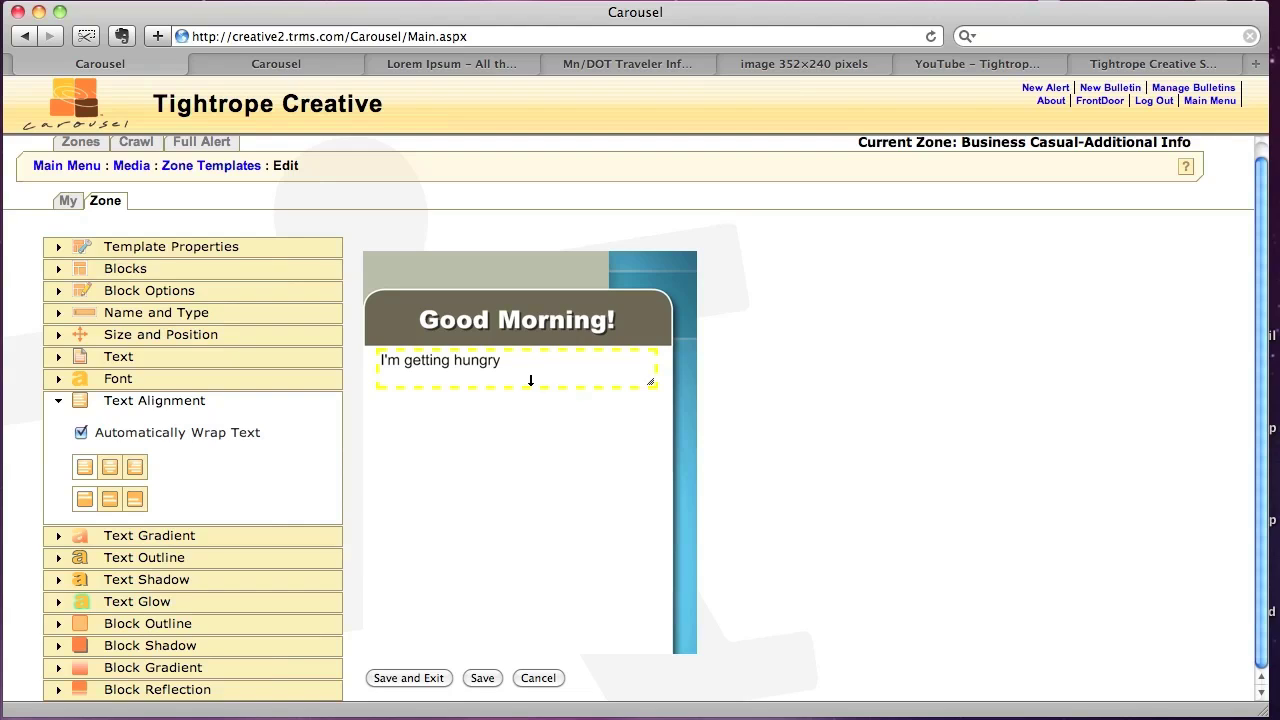
pyautogui.moveTo(531, 380); pyautogui.dragTo(536, 368)
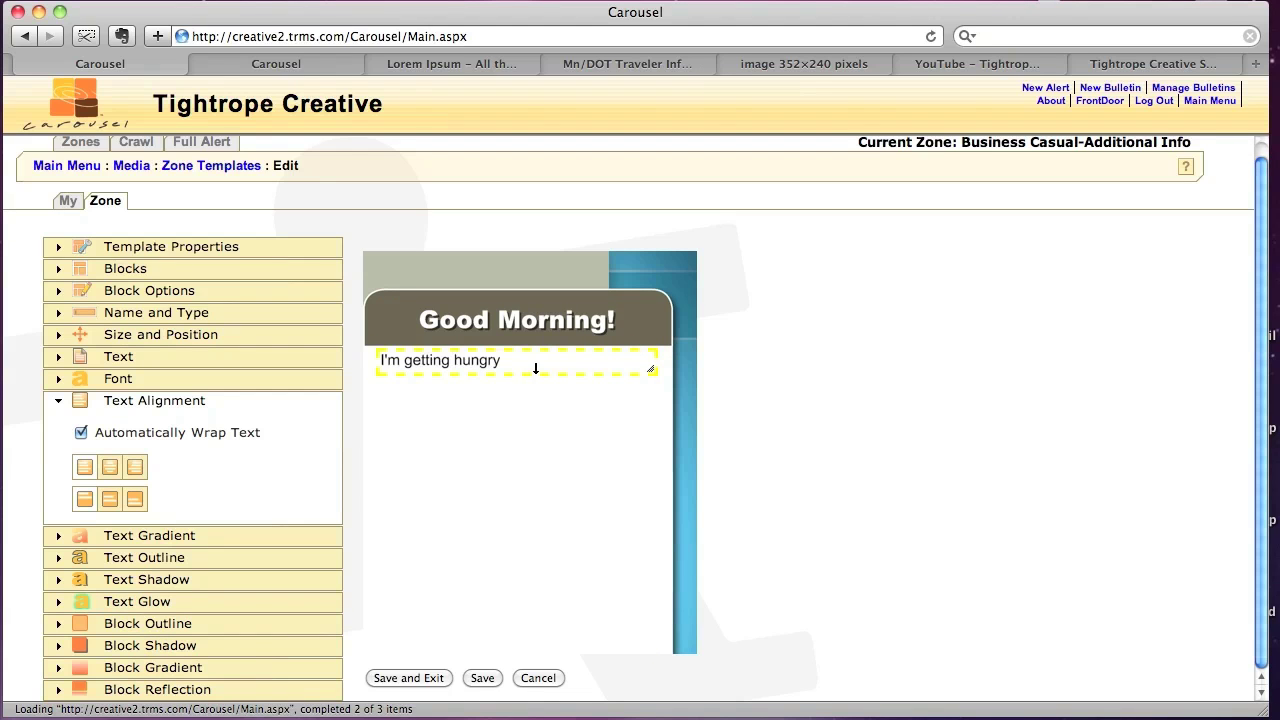
pyautogui.click(516, 503)
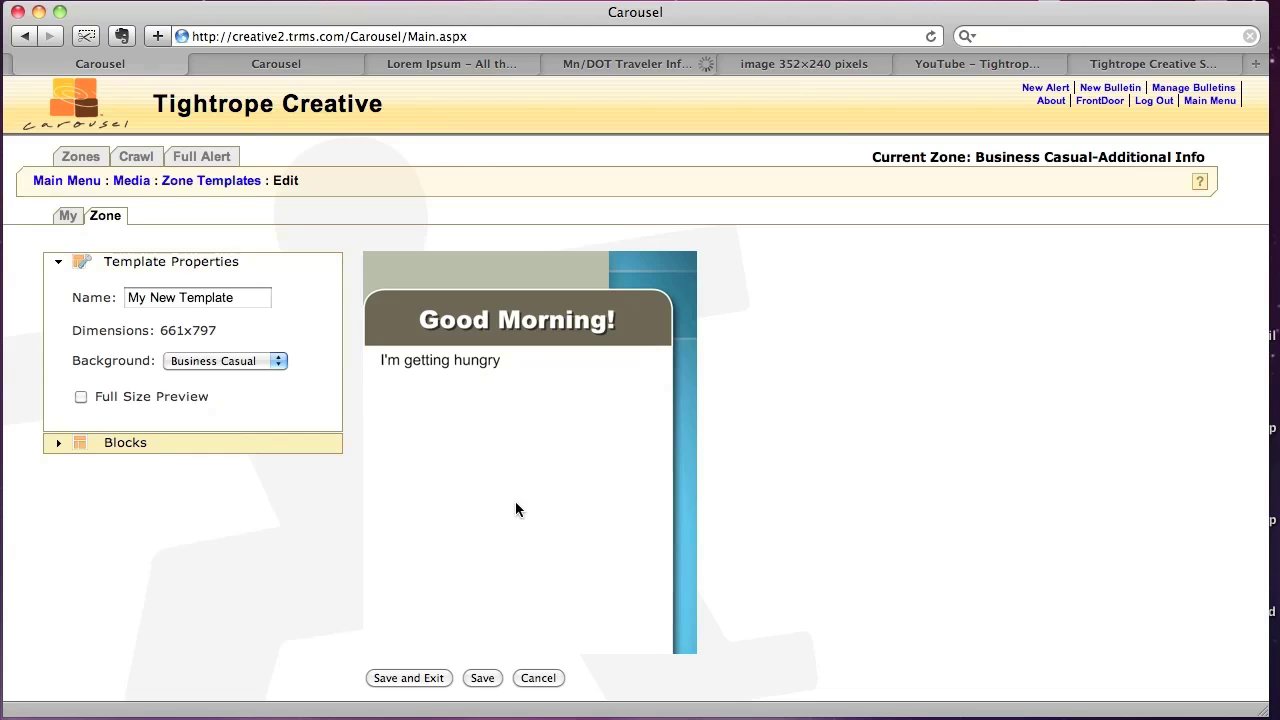
# Step: Duplicate the subtitle block and place the copy below the original, with its top at about 400 px
pyautogui.click(437, 362)
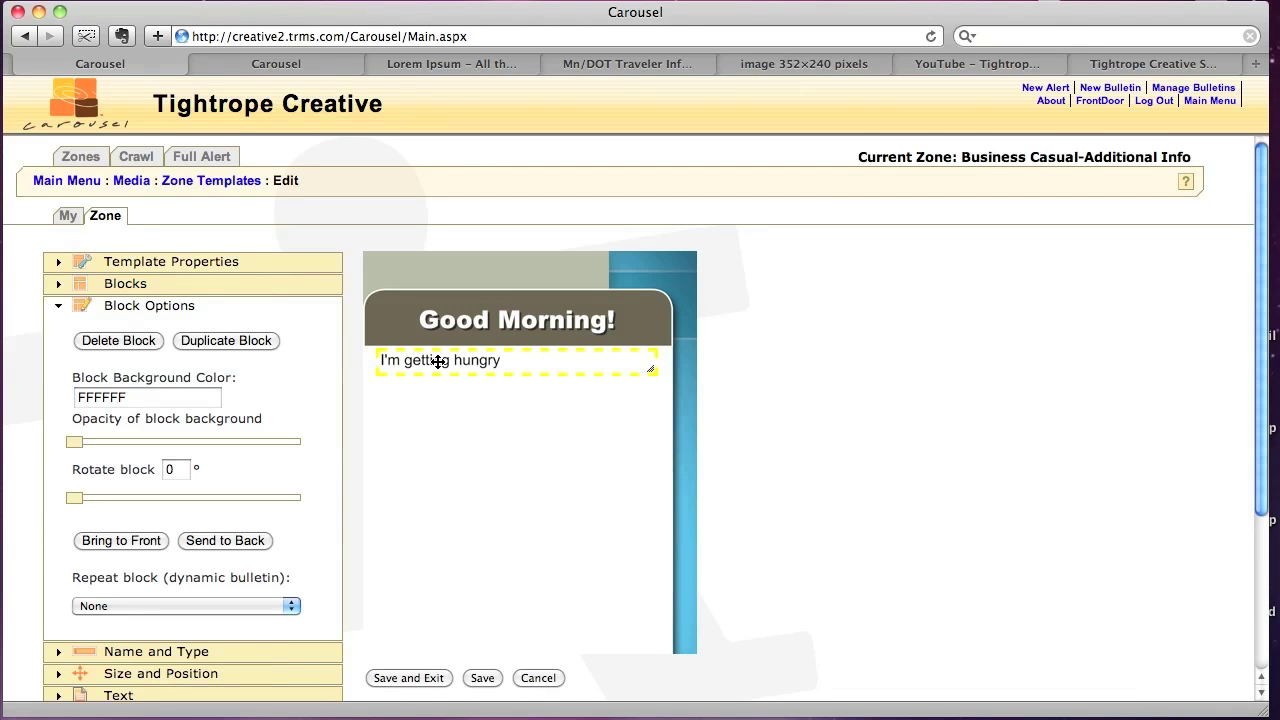
pyautogui.click(264, 341)
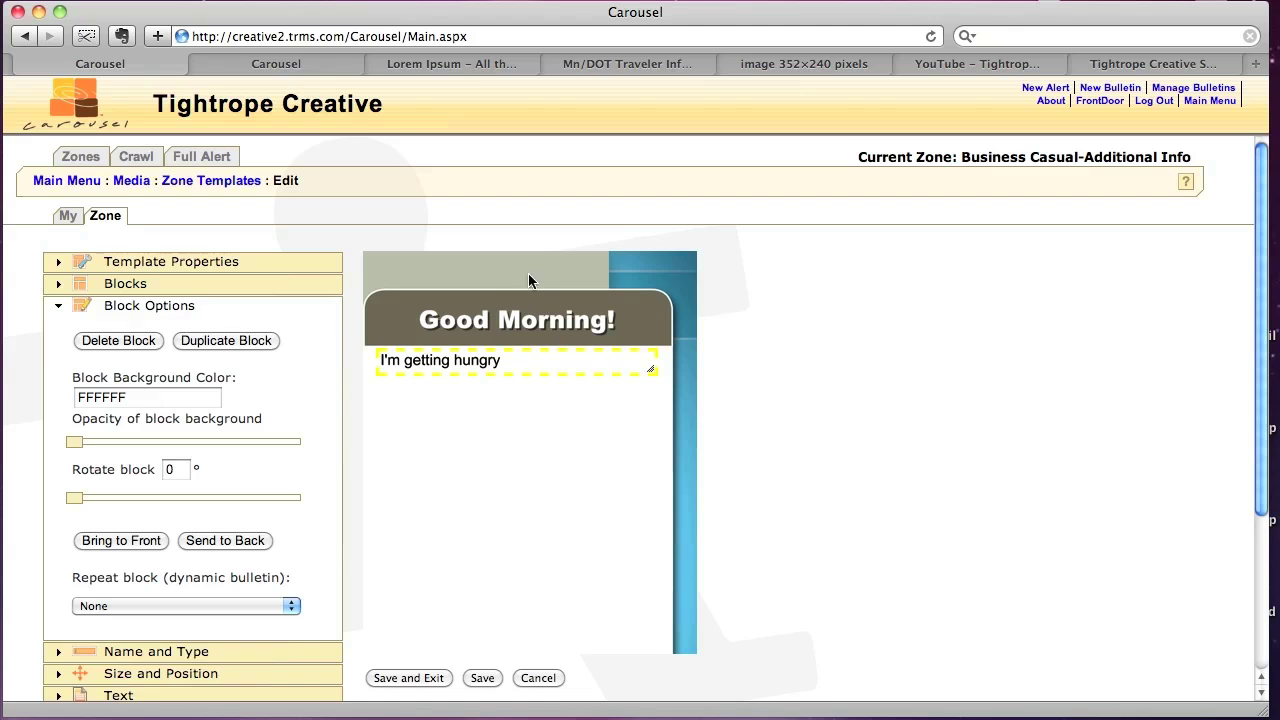
pyautogui.moveTo(523, 363); pyautogui.dragTo(525, 469)
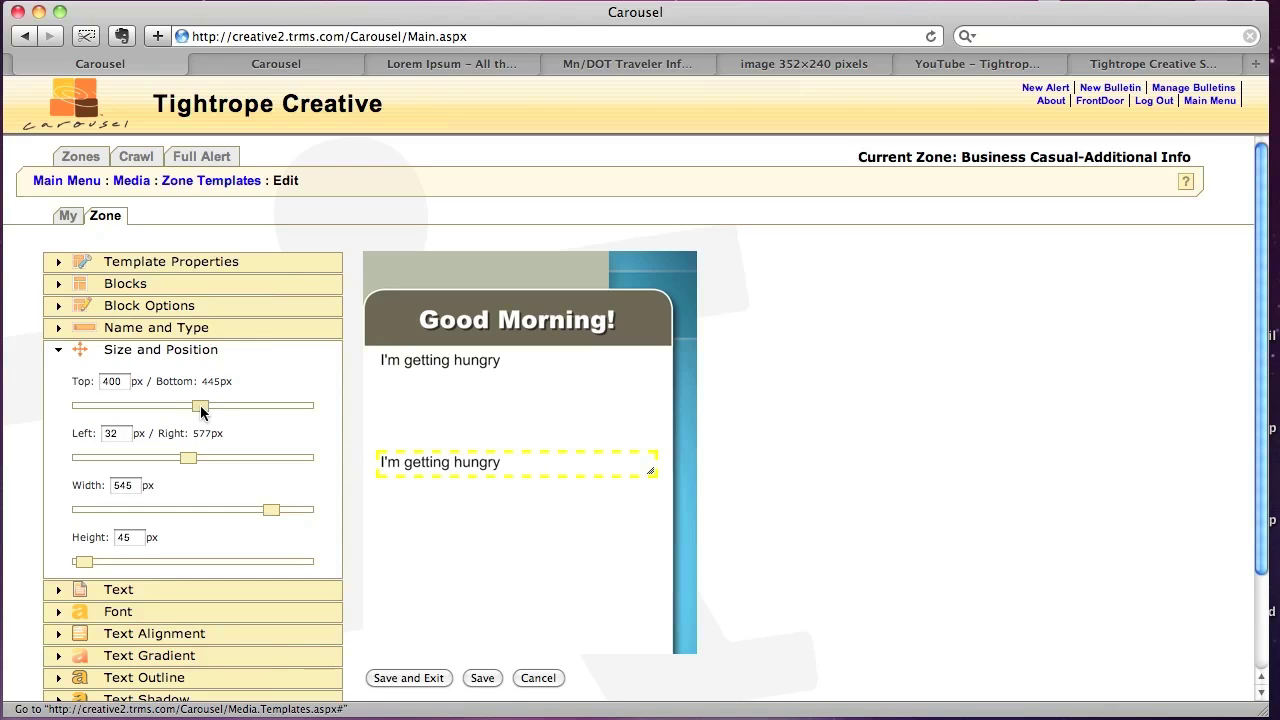
# Step: Shift the duplicated block down to a top position of about 448 px
pyautogui.moveTo(200, 405)
pyautogui.mouseDown()
pyautogui.moveTo(168, 402)
pyautogui.moveTo(231, 405)
pyautogui.moveTo(215, 407)
pyautogui.mouseUp()
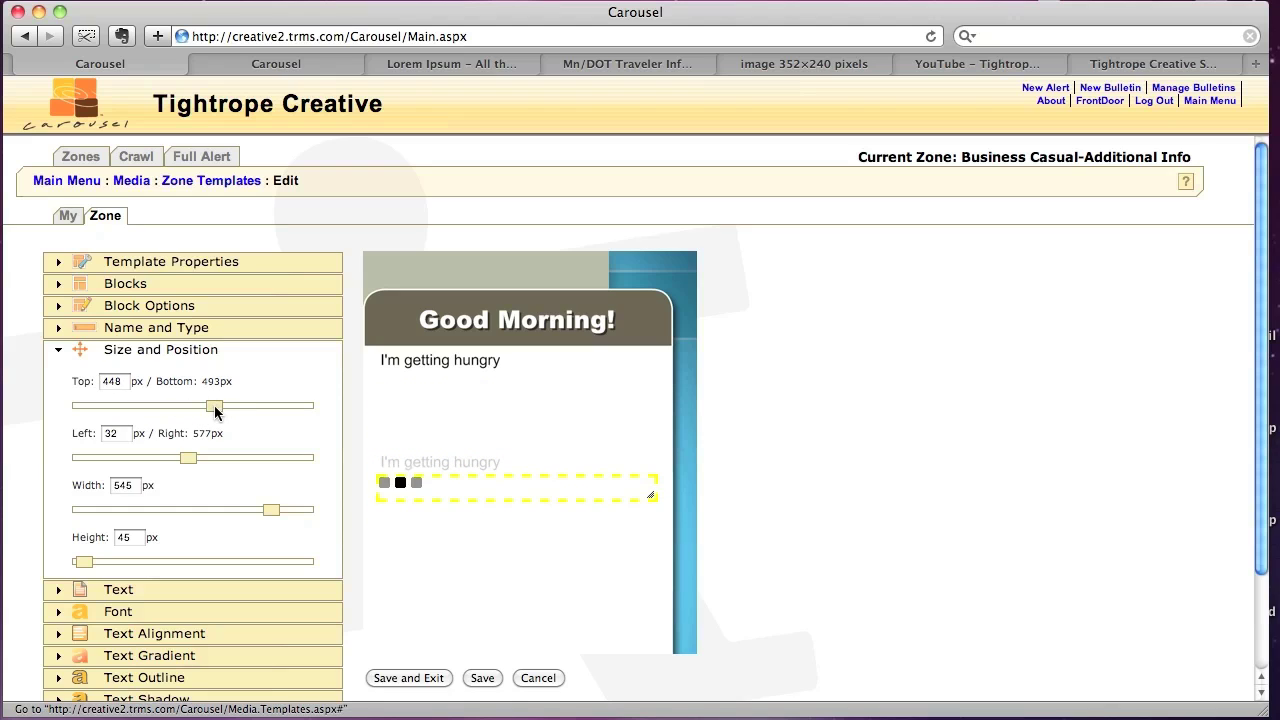
pyautogui.click(117, 384)
pyautogui.moveTo(127, 383); pyautogui.dragTo(104, 381)
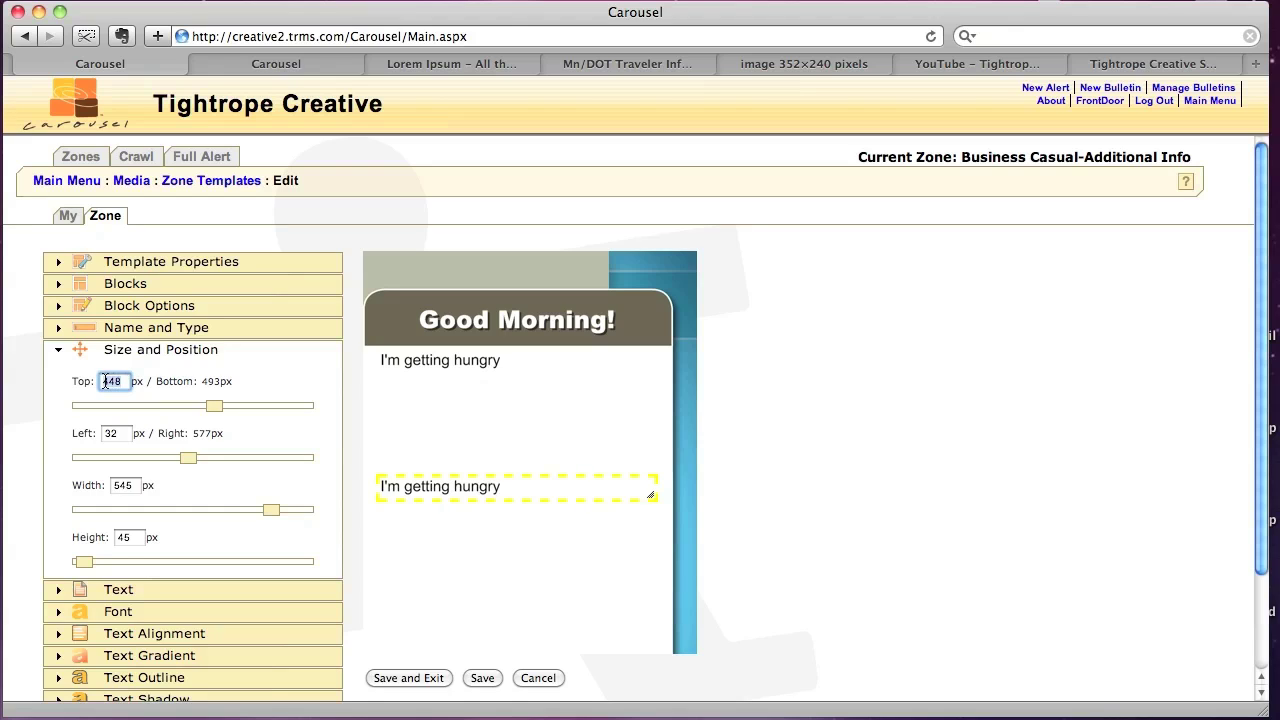
pyautogui.click(127, 381)
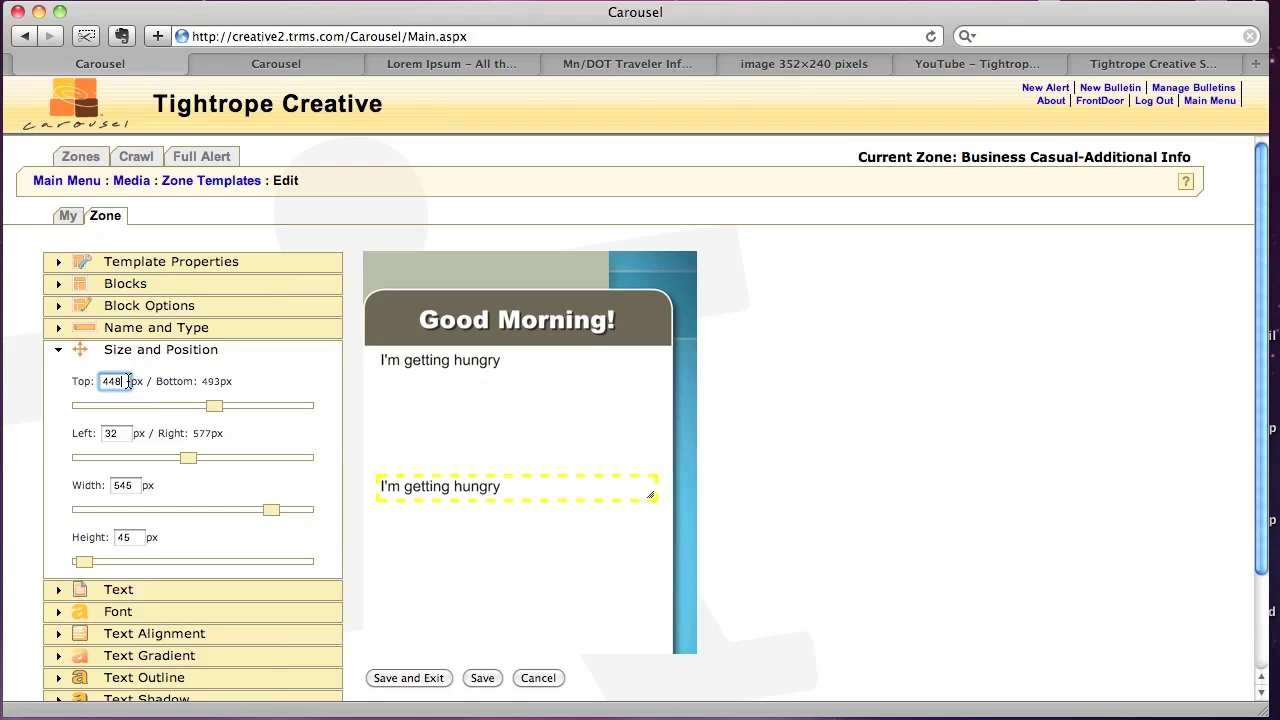
# Step: Nudge the duplicated block up in 1-pixel increments to a top position of 444 px
pyautogui.click(446, 488)
pyautogui.press('Up')
pyautogui.press('Up')
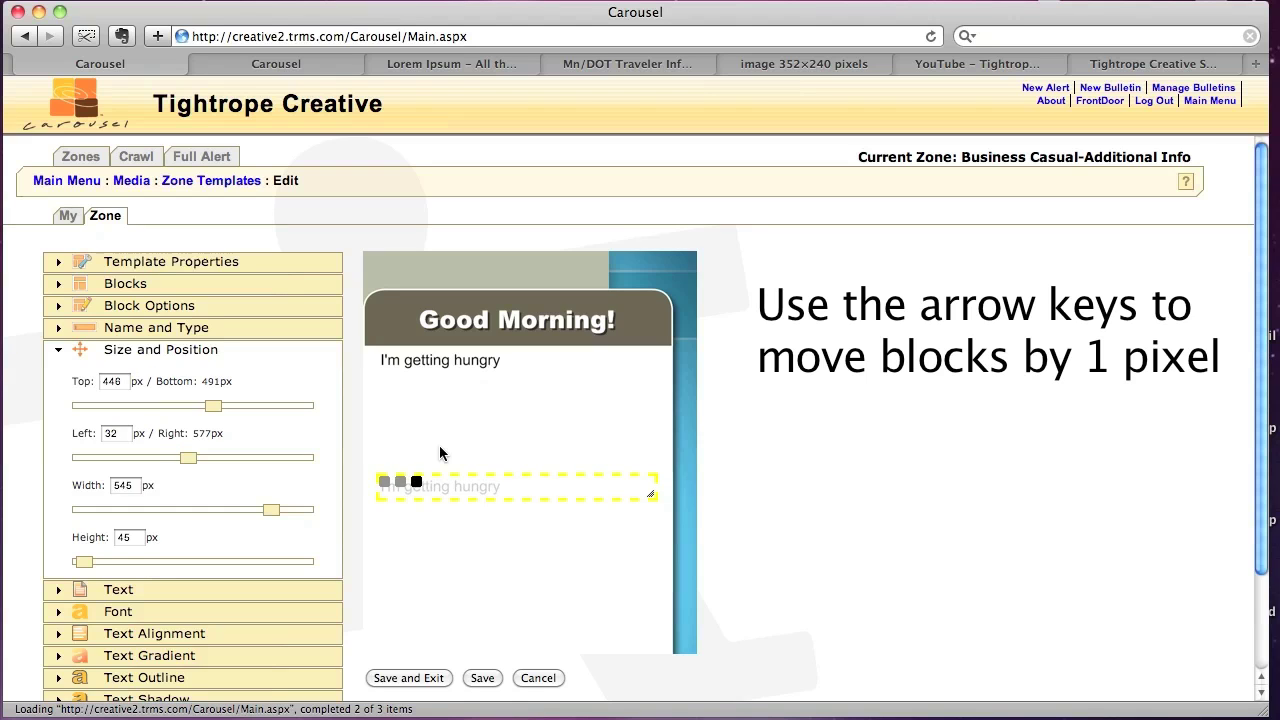
pyautogui.press('Up')
pyautogui.press('Up')
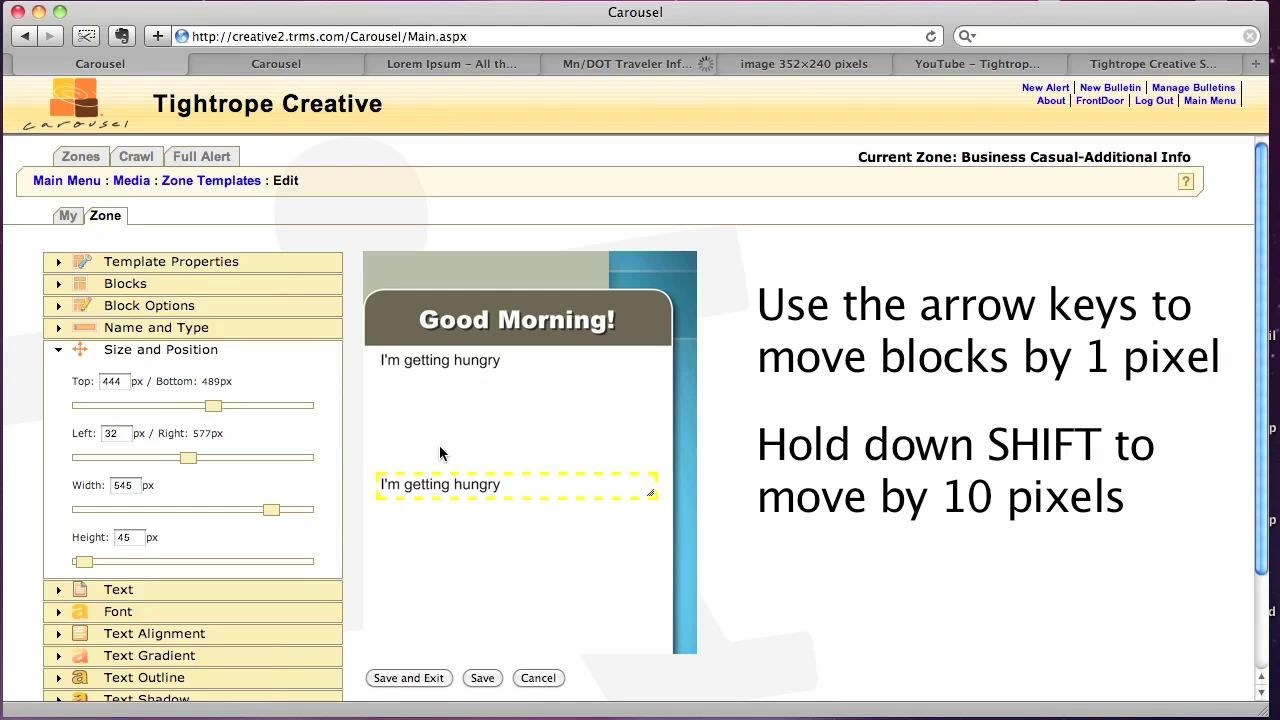
# Step: Move the duplicated block up in 10-pixel increments to a top position of 394 px
pyautogui.hotkey('shift', 'Up')
pyautogui.hotkey('shift', 'Up')
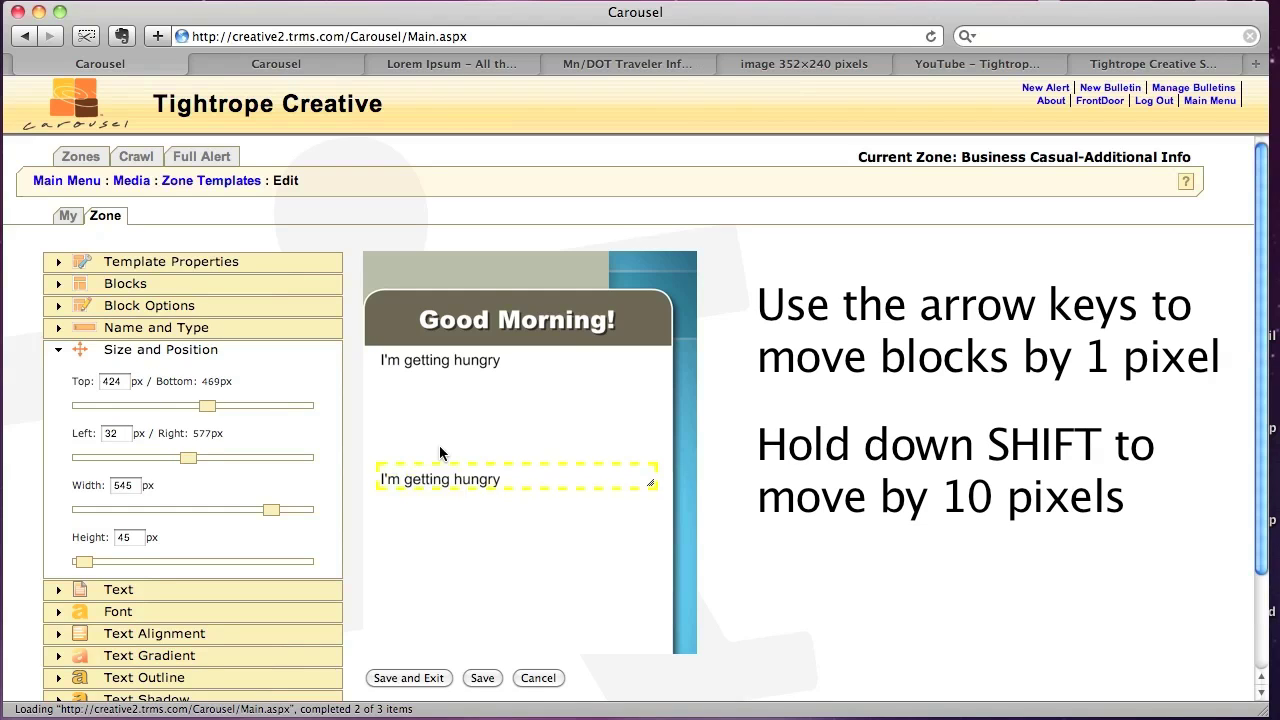
pyautogui.hotkey('shift', 'Up')
pyautogui.hotkey('shift', 'Up')
pyautogui.hotkey('shift', 'Up')
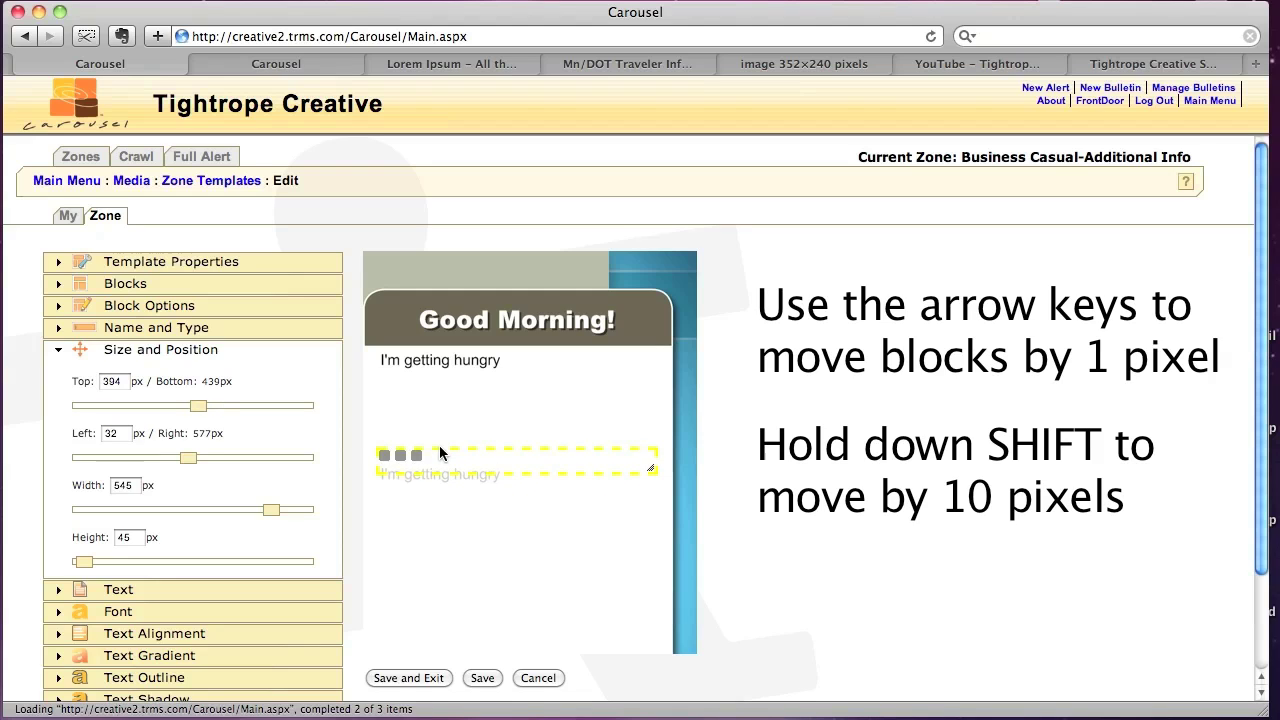
# Step: Move the duplicated block down in 10-pixel increments to a top position of 454 px
pyautogui.hotkey('shift', 'Down')
pyautogui.hotkey('shift', 'Down')
pyautogui.hotkey('shift', 'Down')
pyautogui.hotkey('shift', 'Down')
pyautogui.hotkey('shift', 'Down')
pyautogui.hotkey('shift', 'Down')
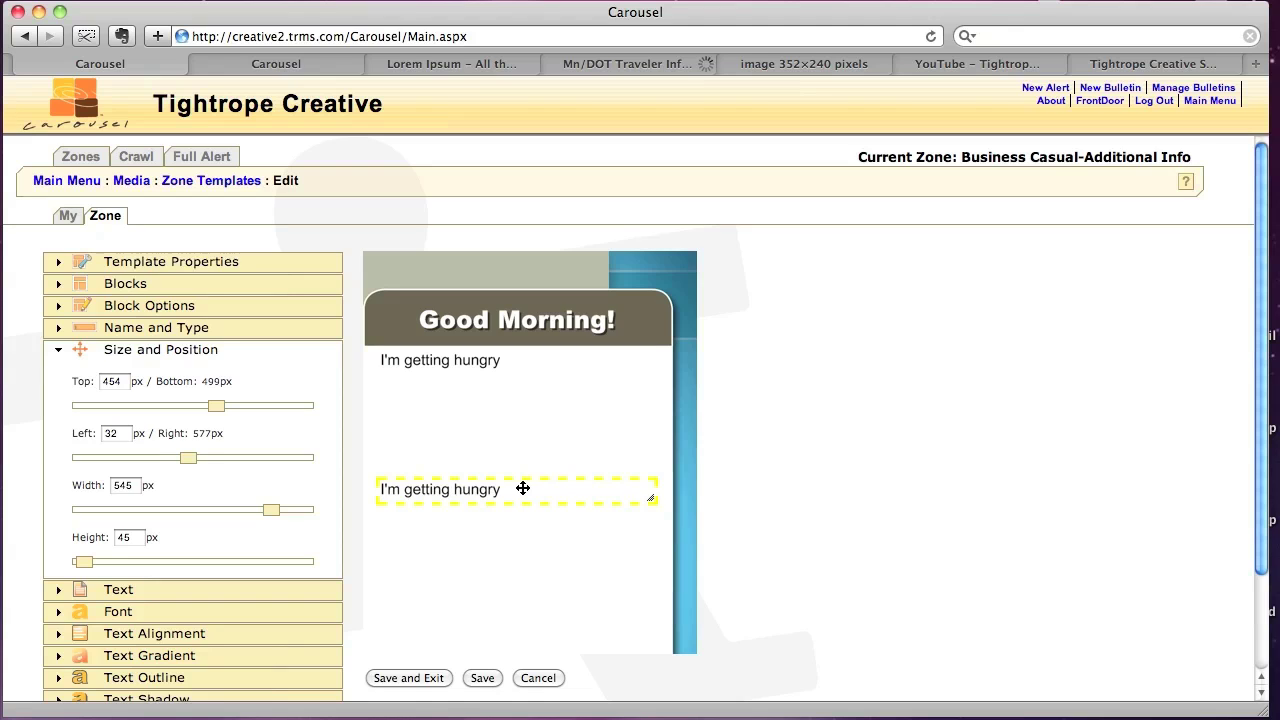
# Step: Place the duplicated block near the template's lower end, with its top at about 566 px, and enlarge its height to about 209 px
pyautogui.moveTo(522, 488); pyautogui.dragTo(523, 547)
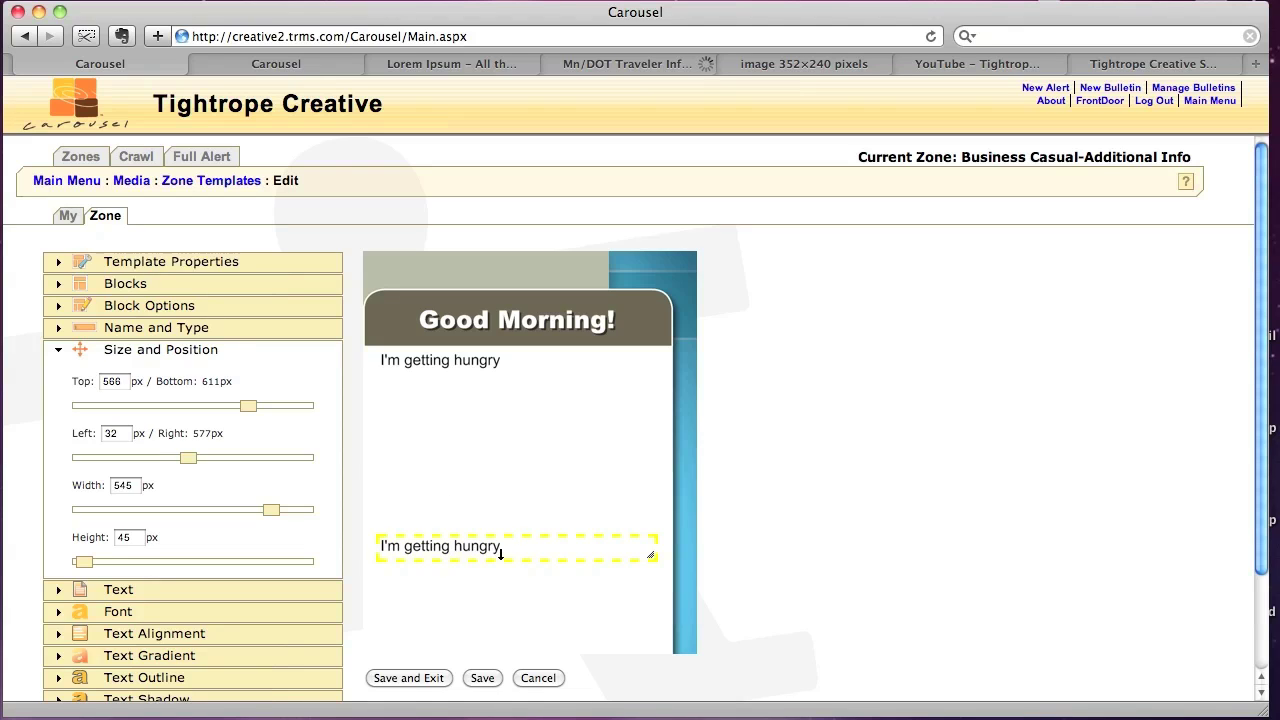
pyautogui.moveTo(501, 553); pyautogui.dragTo(501, 638)
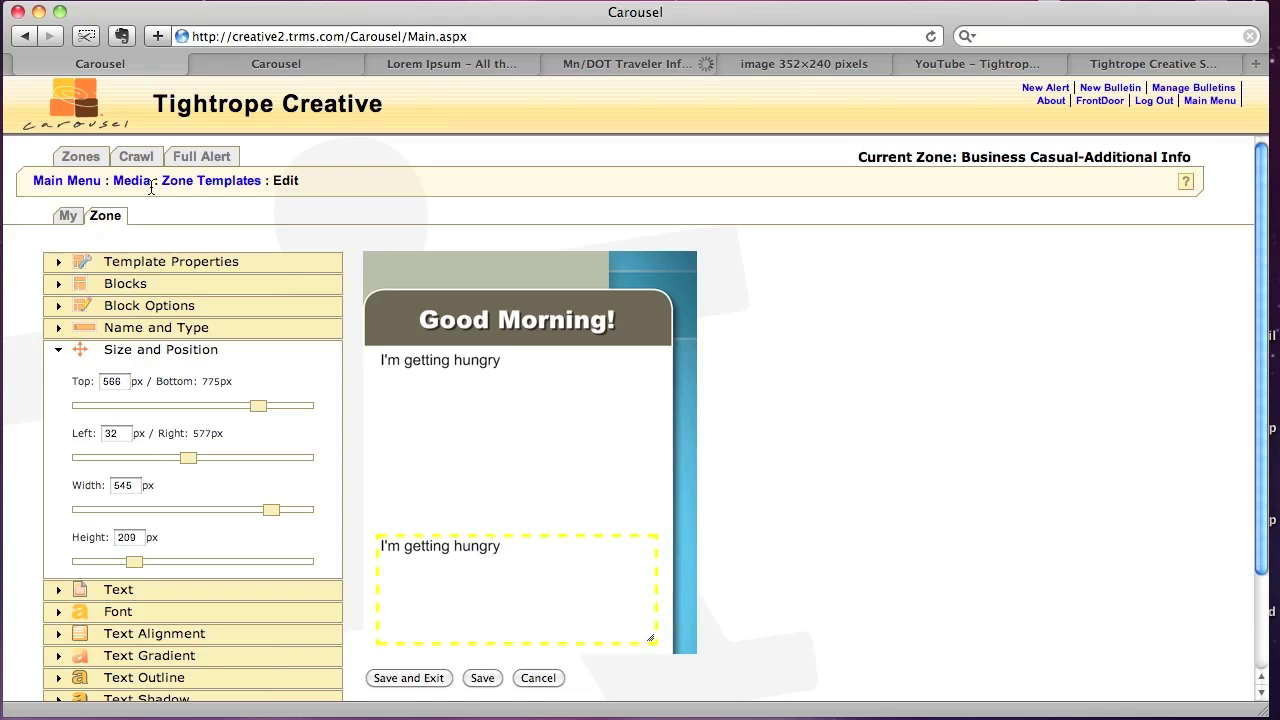
# Step: Rename the enlarged duplicate text block as Body
pyautogui.click(264, 328)
pyautogui.click(194, 382)
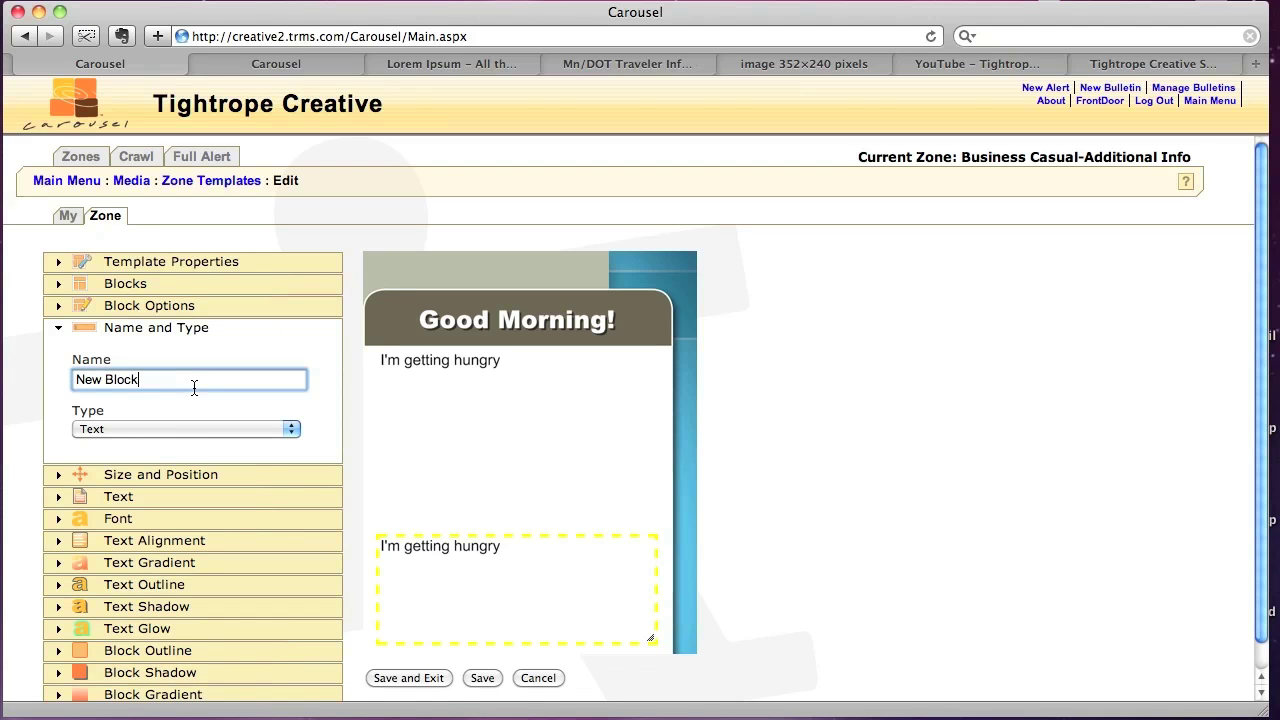
pyautogui.press('super+a')
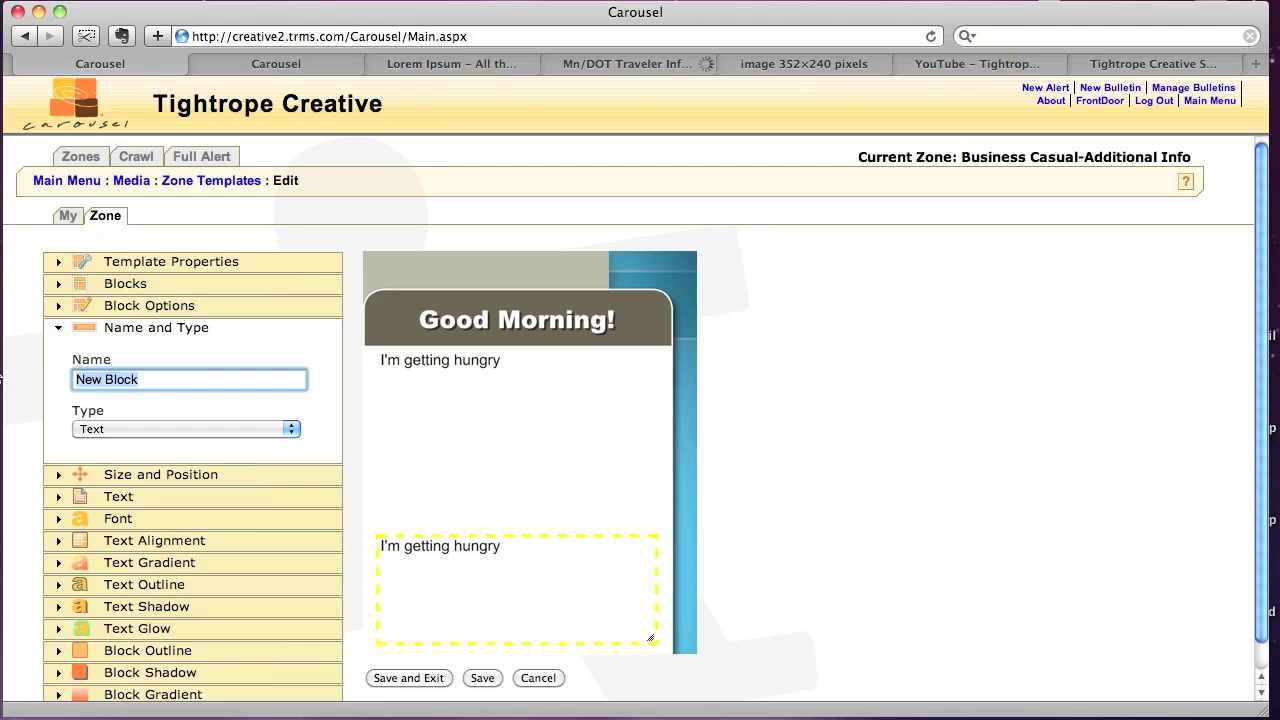
pyautogui.write('Body')
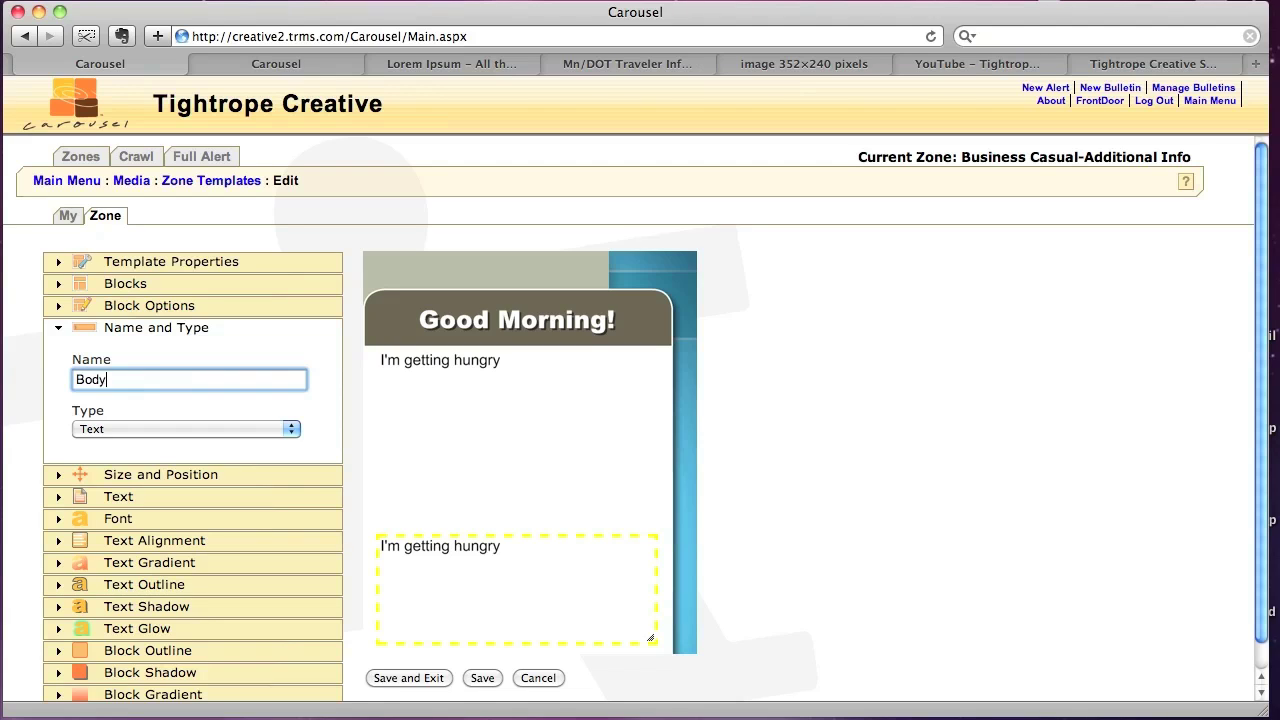
# Step: Open the Body block's text settings and copy the opening Lorem Ipsum passage, ending at "arcu ut erat dictum mollis", from the Lipsum page
pyautogui.press('Tab')
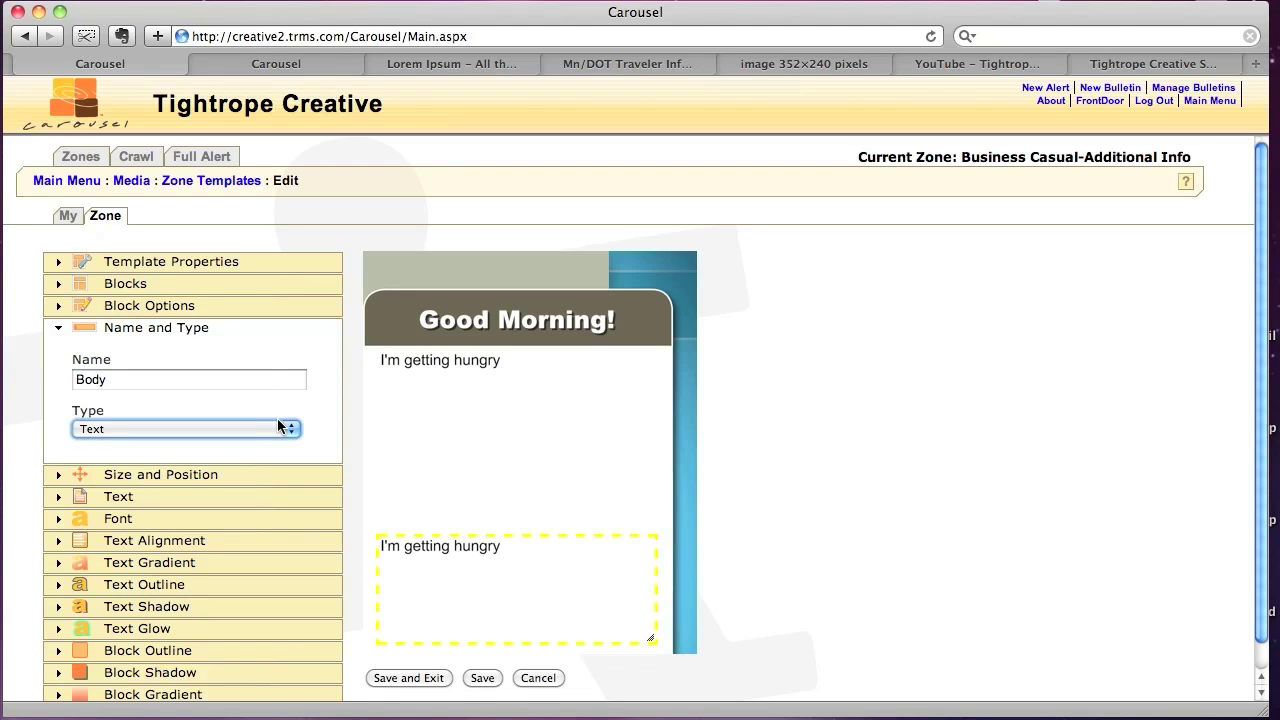
pyautogui.click(152, 495)
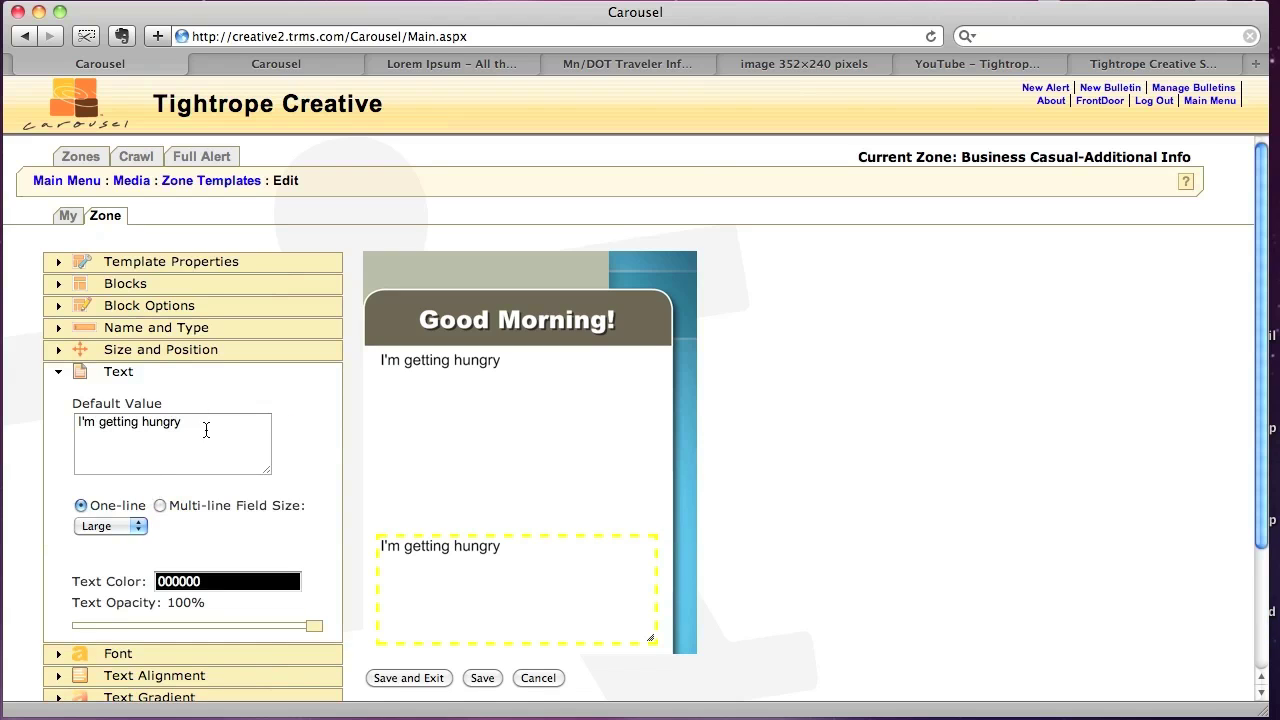
pyautogui.click(459, 66)
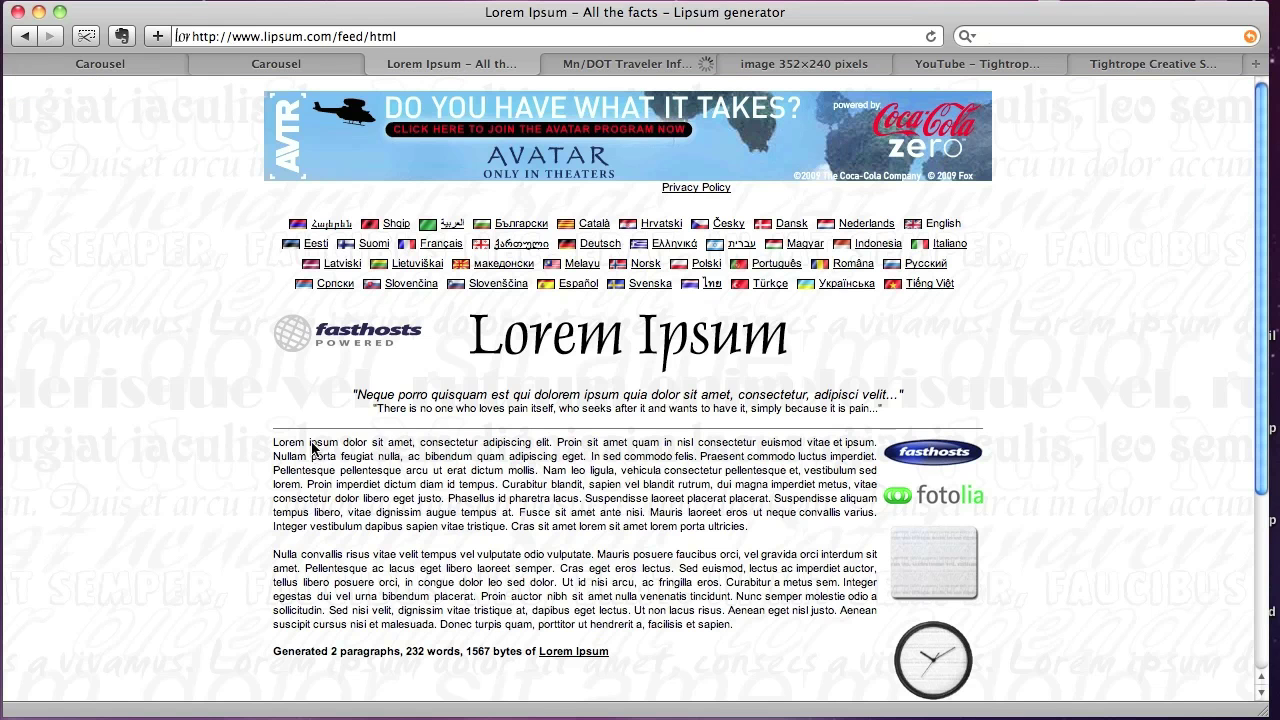
pyautogui.moveTo(272, 442); pyautogui.dragTo(537, 470)
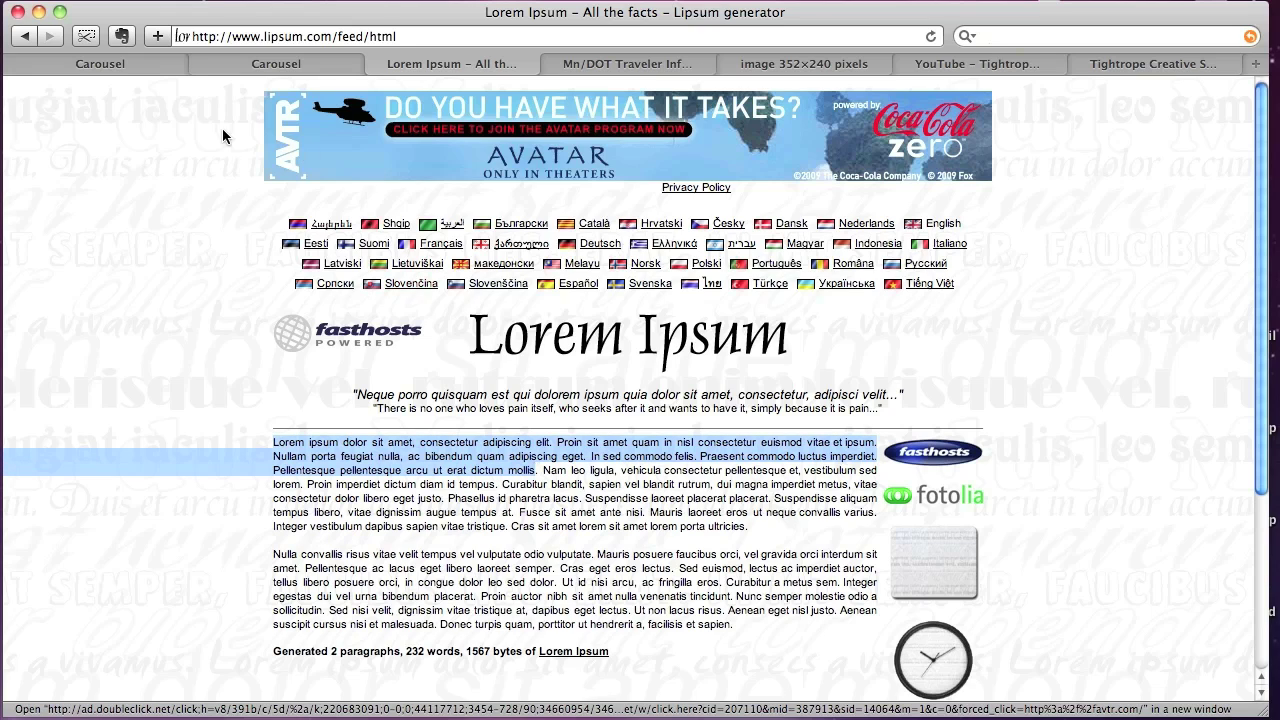
# Step: Replace the Body block's default value in Carousel with the copied Lorem Ipsum passage and make it a multi-line field
pyautogui.click(140, 69)
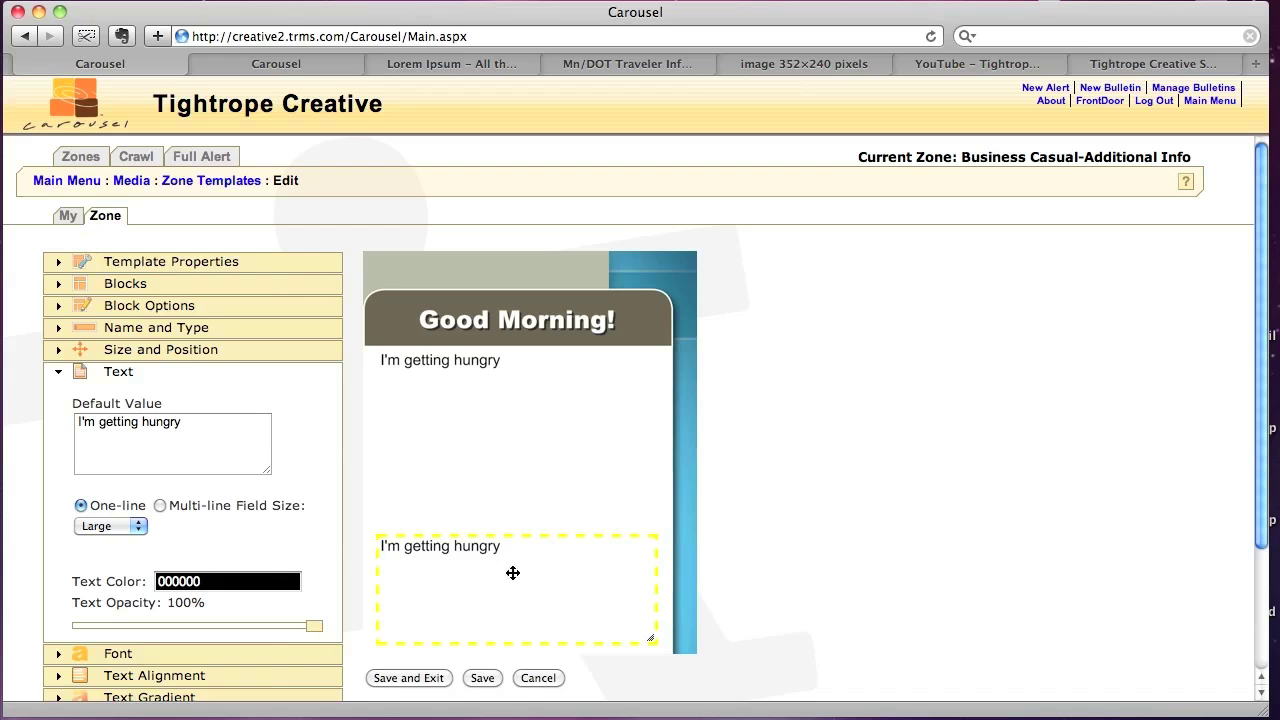
pyautogui.tripleClick(189, 435)
pyautogui.press('super+v')
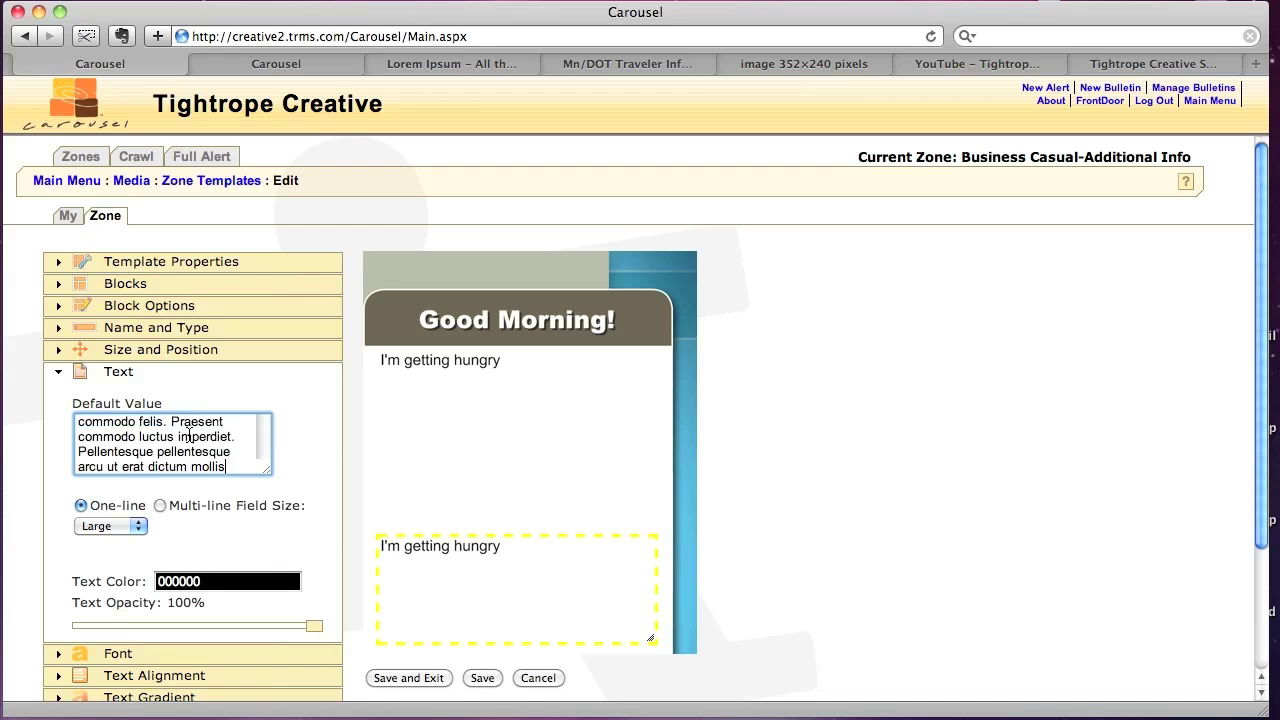
pyautogui.press('Tab')
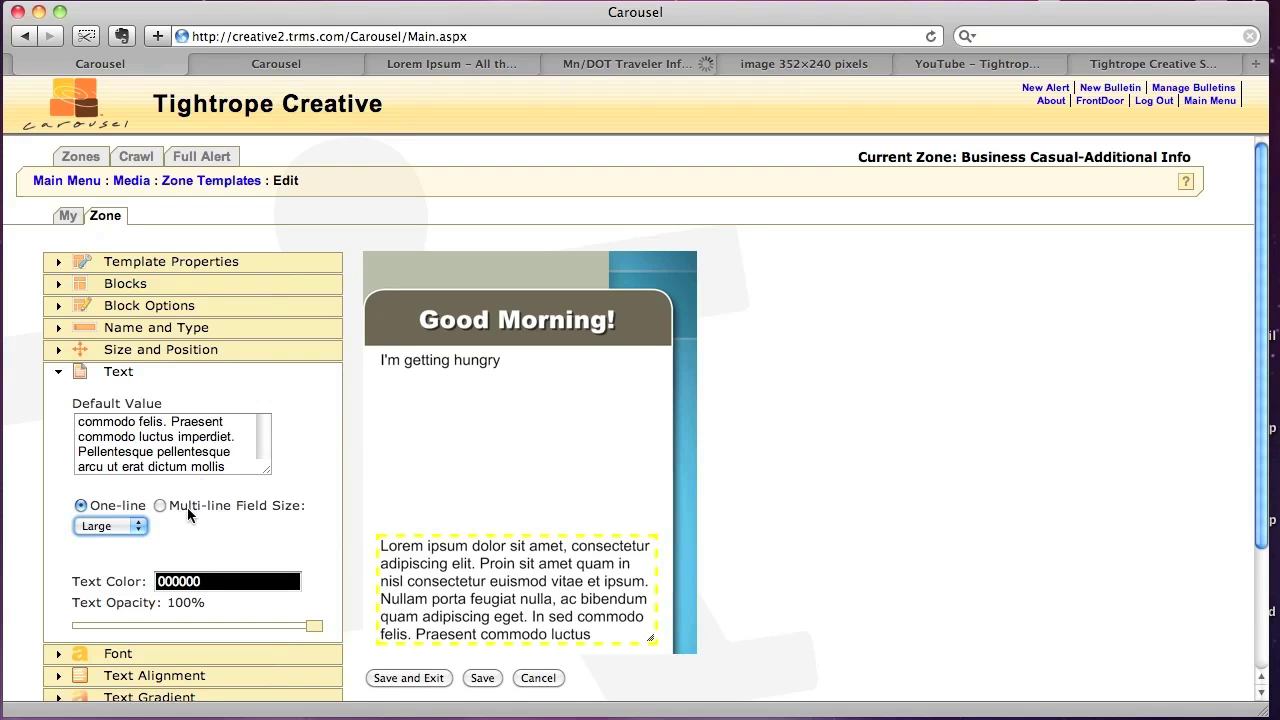
pyautogui.click(161, 504)
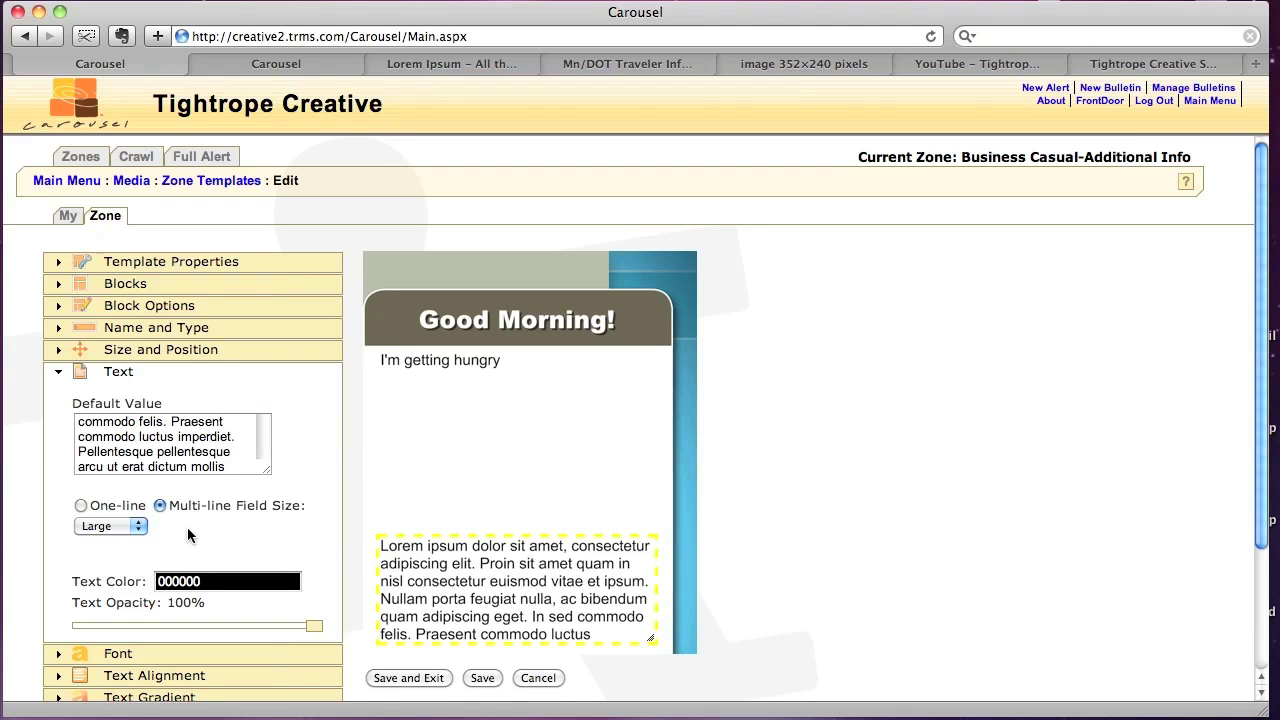